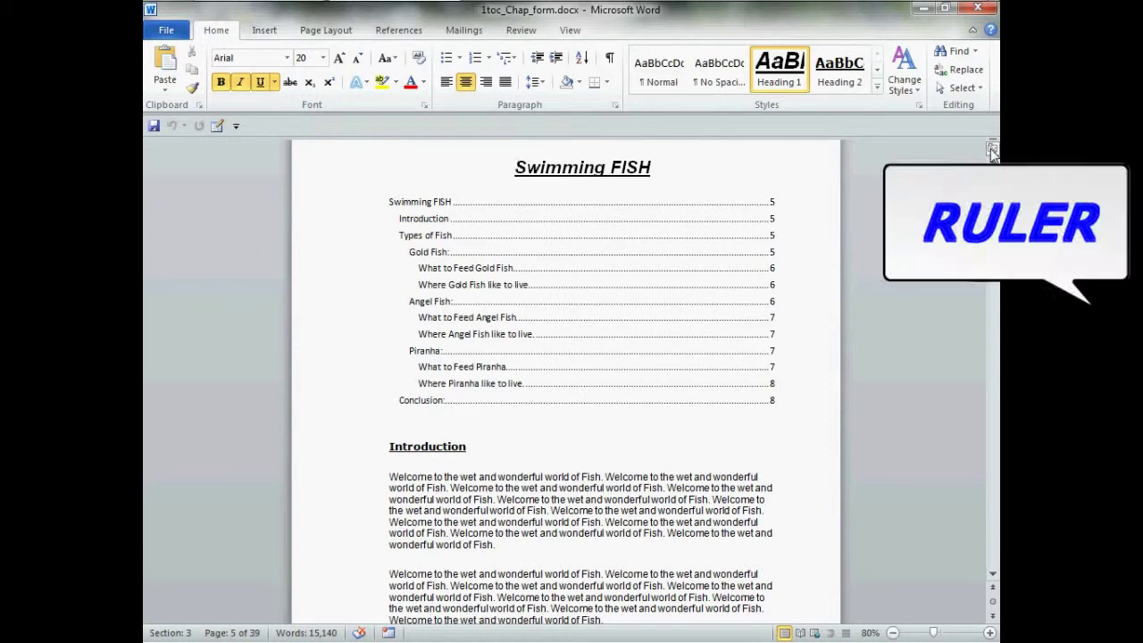
Show the ruler and the paragraph formatting marks in the document
click(992, 148)
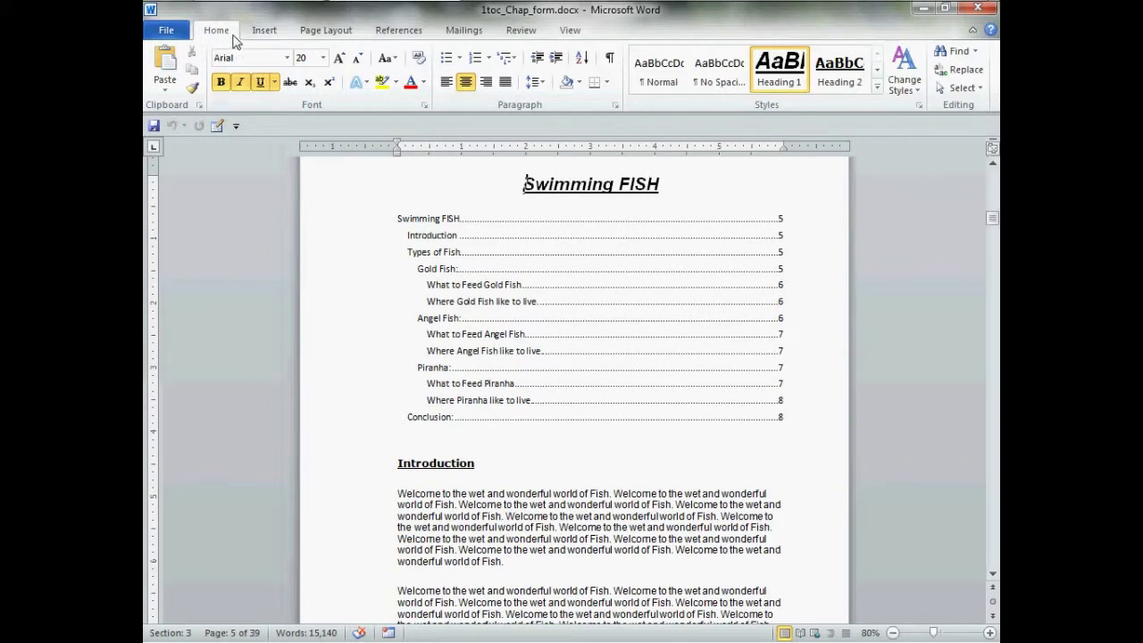
click(610, 59)
Show the Navigation Pane and limit its outline to Heading 1 entries
click(569, 32)
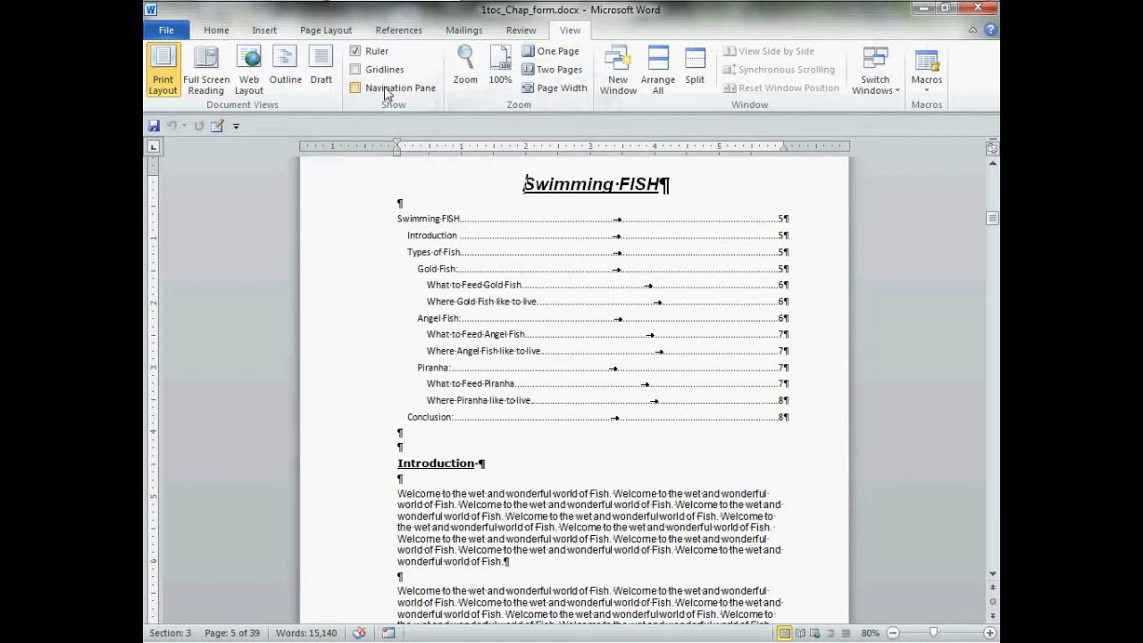
click(355, 87)
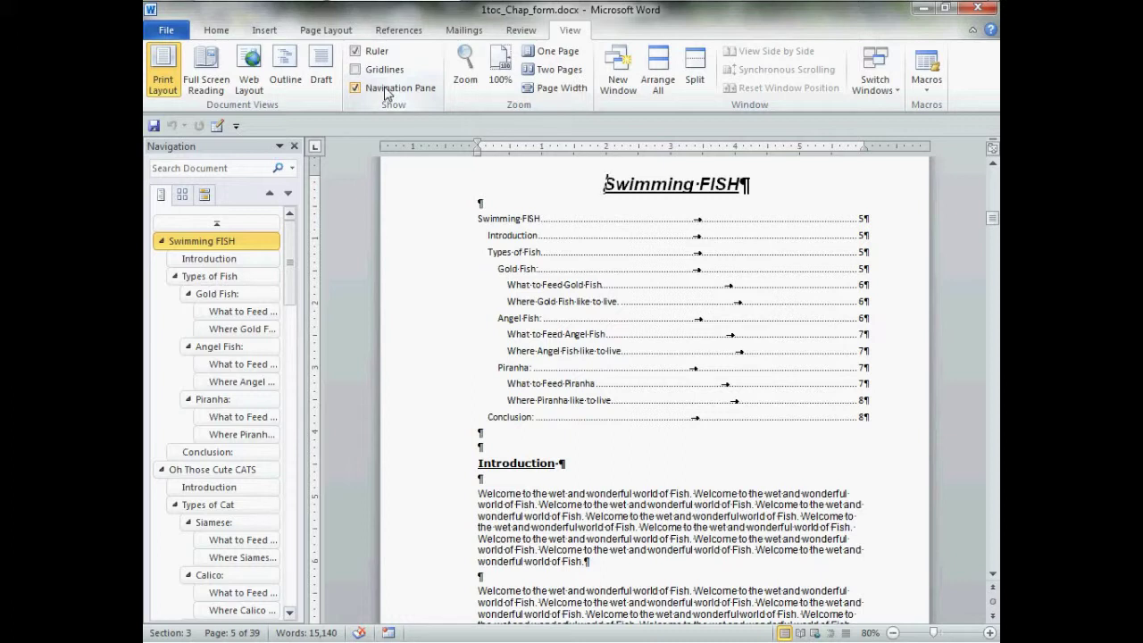
right_click(254, 247)
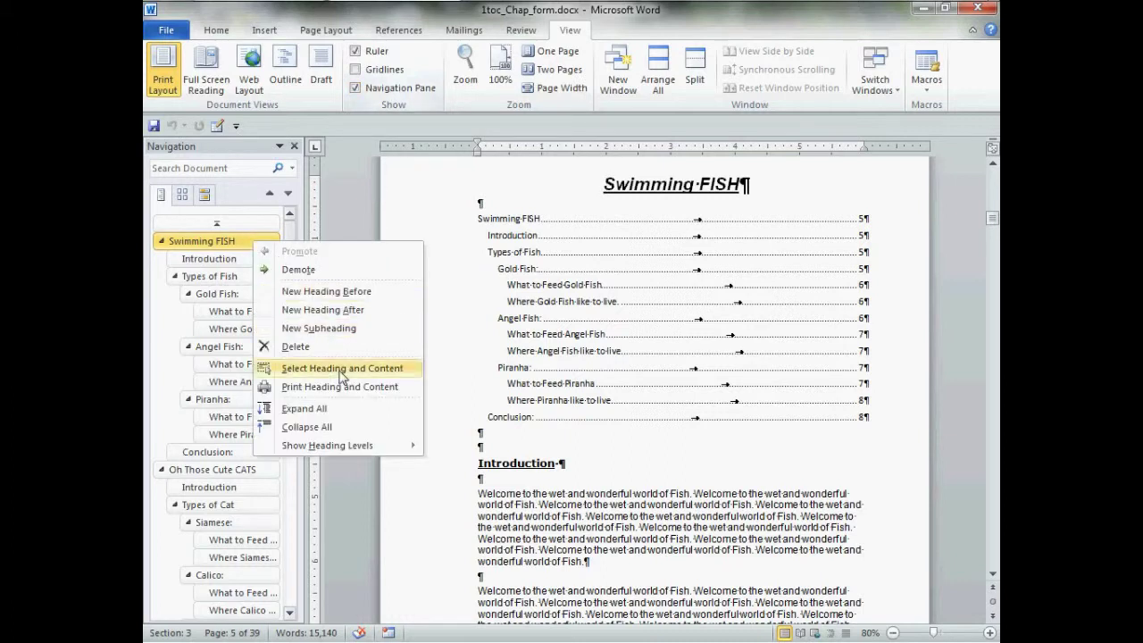
mouse_move(396, 441)
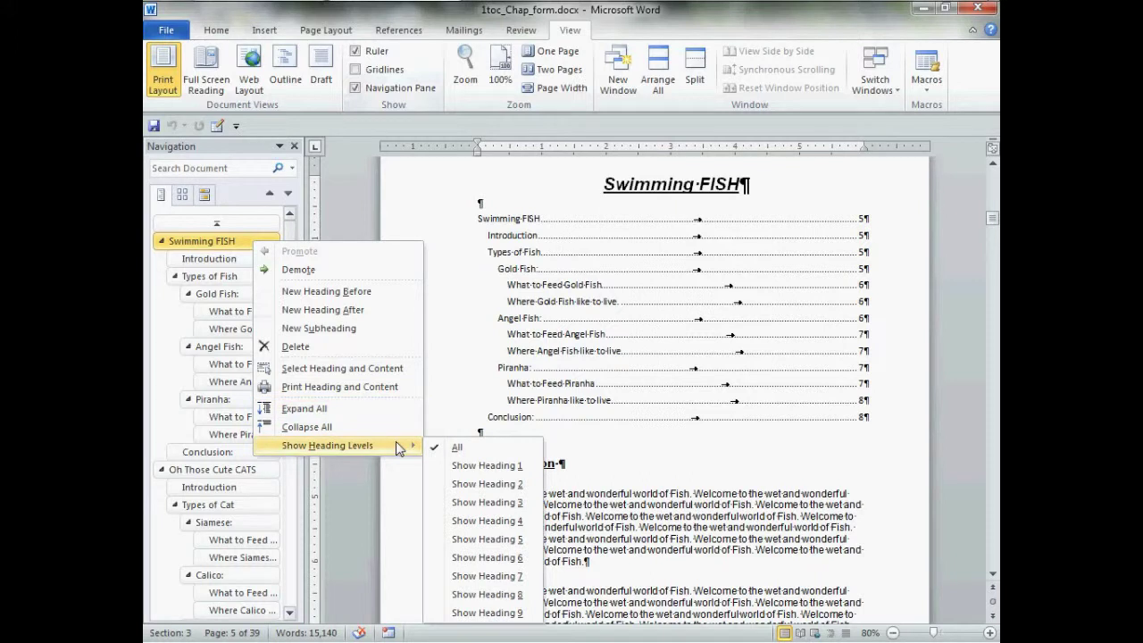
click(491, 467)
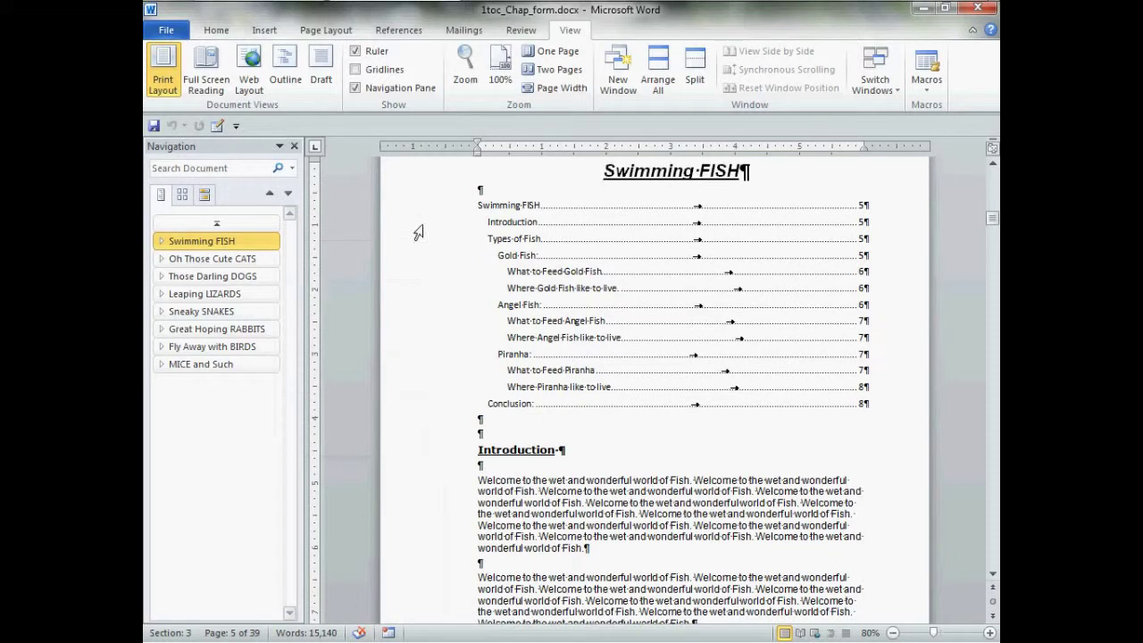
Use the heading outline to visit the Cats, Dogs and Lizards chapters, and return to the Swimming FISH chapter
click(256, 258)
click(264, 276)
click(273, 294)
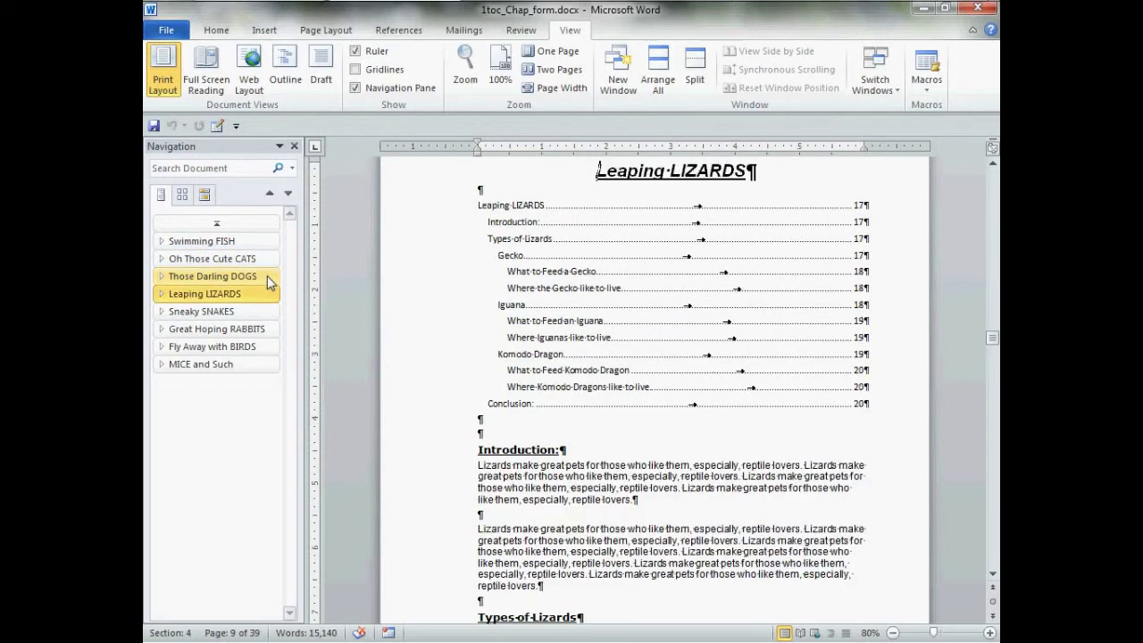
click(267, 277)
click(268, 259)
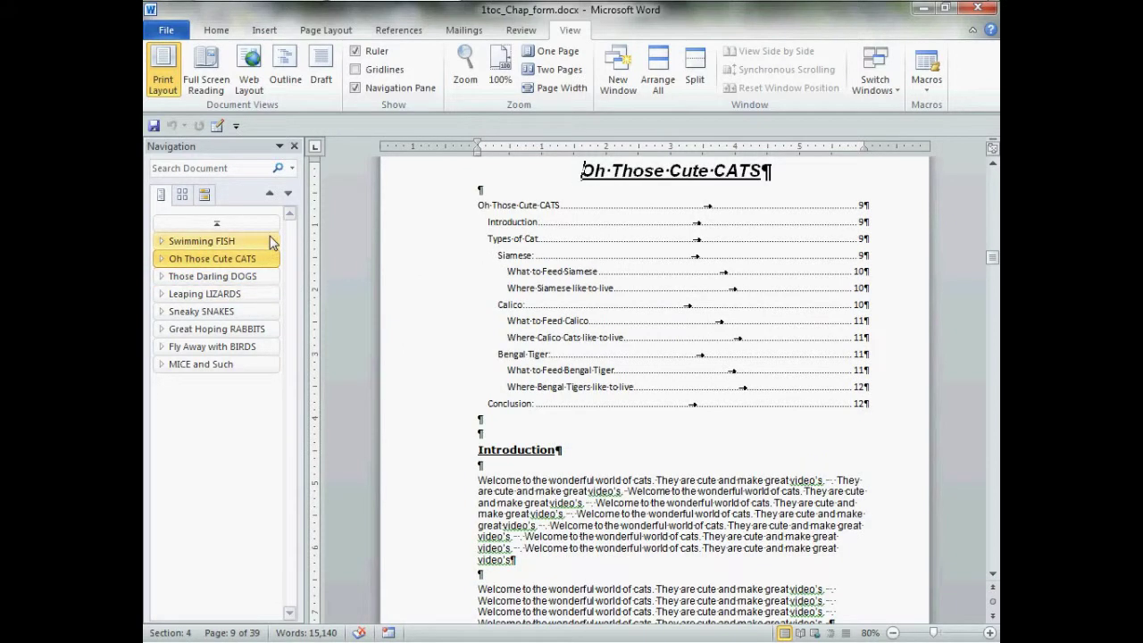
click(272, 242)
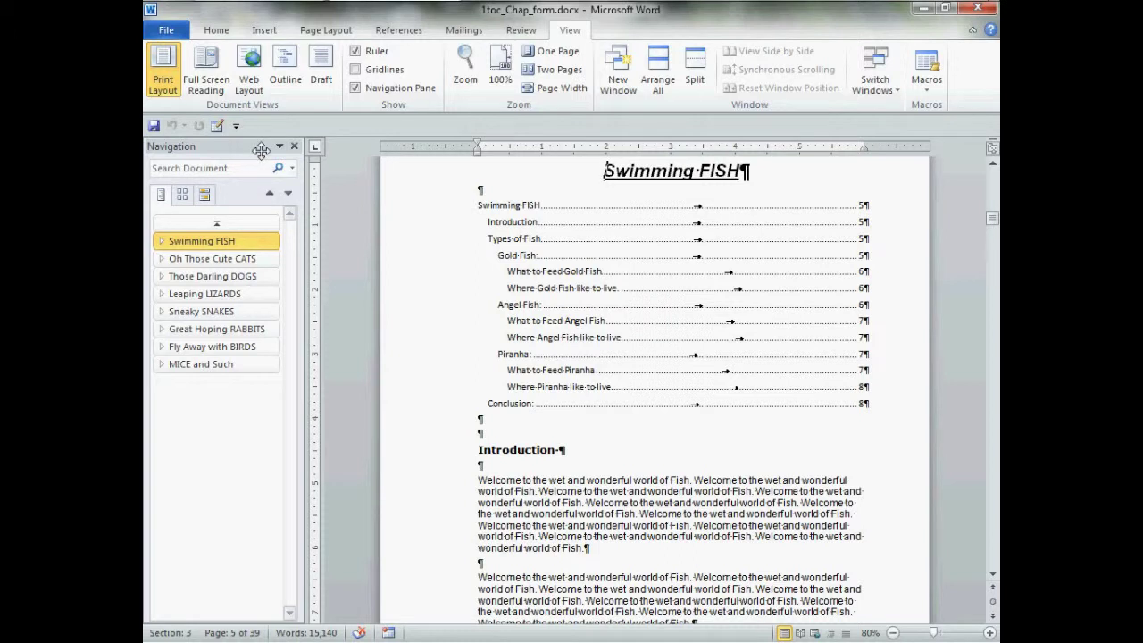
Undock the Navigation Pane, narrow it slightly, and place it beside the lower part of the page, clear of the table of contents
drag(261, 150, 379, 177)
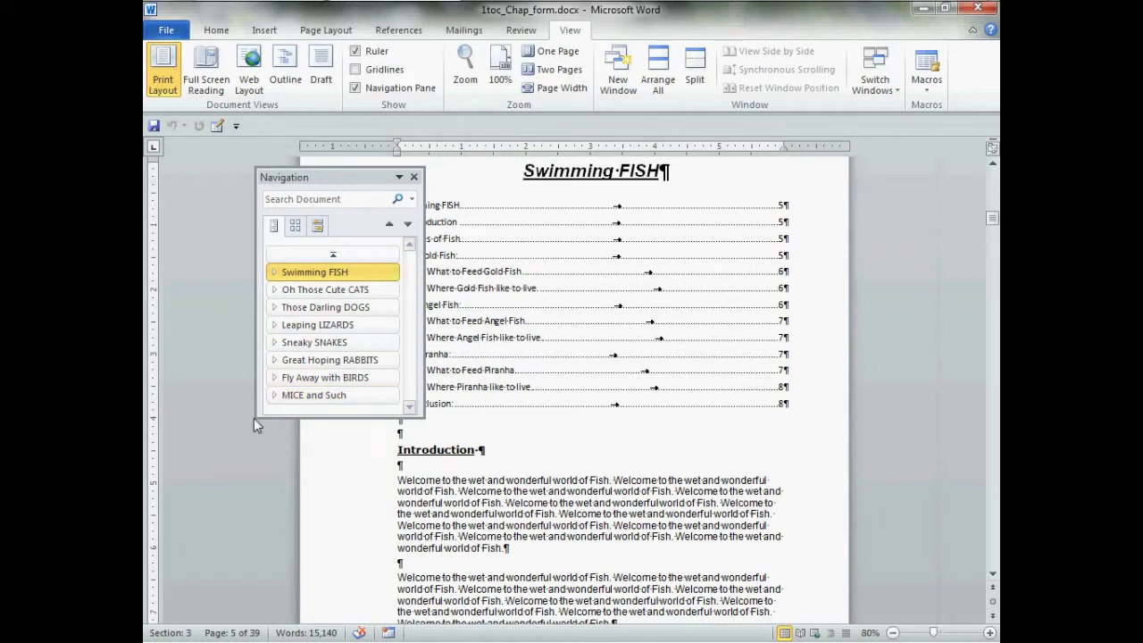
mouse_move(262, 422)
mouse_down()
mouse_move(263, 503)
mouse_move(263, 447)
mouse_move(267, 502)
mouse_move(273, 439)
mouse_move(231, 440)
mouse_move(275, 439)
mouse_move(237, 444)
mouse_move(255, 451)
mouse_move(270, 425)
mouse_up()
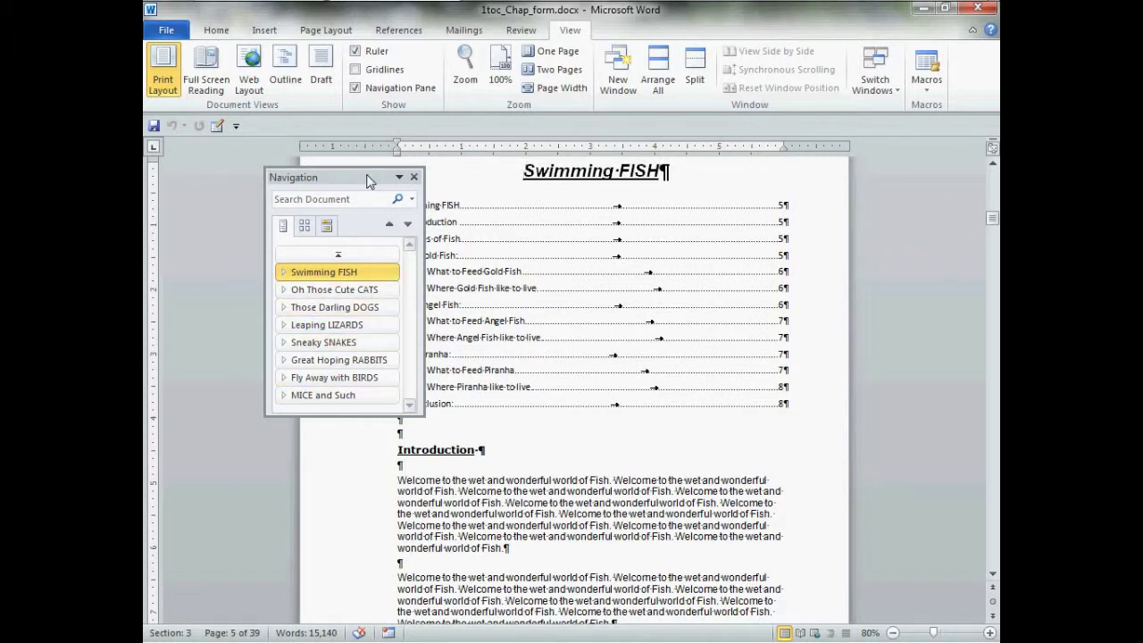
drag(375, 182, 283, 374)
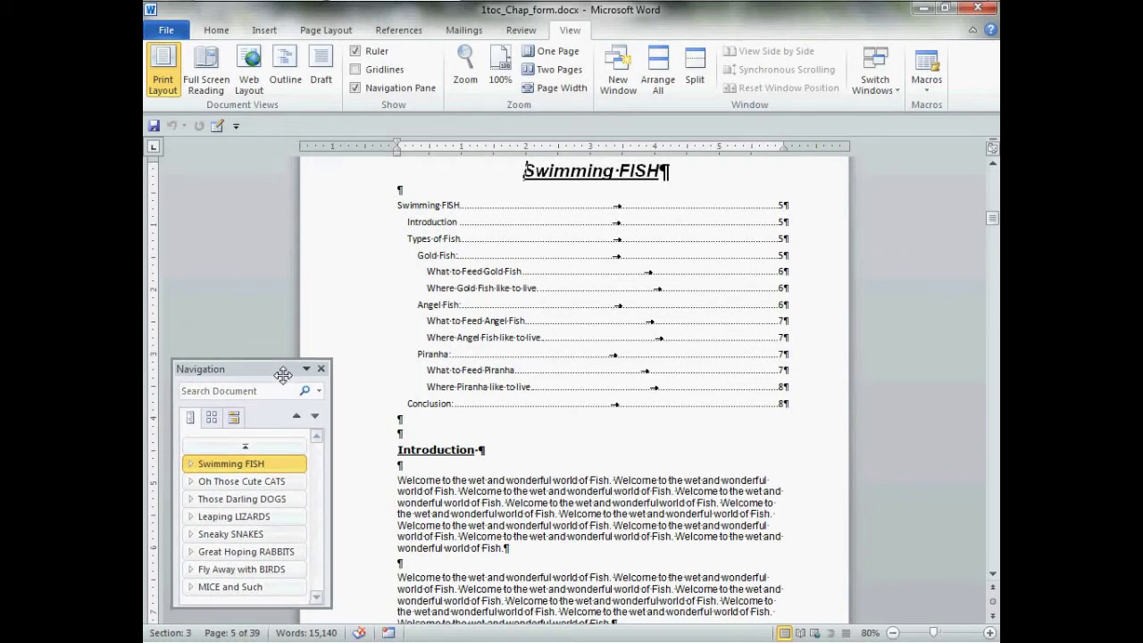
Try the floating heading outline by visiting the Cats and Dogs chapters, ending back at Swimming FISH
click(296, 485)
click(295, 499)
click(296, 481)
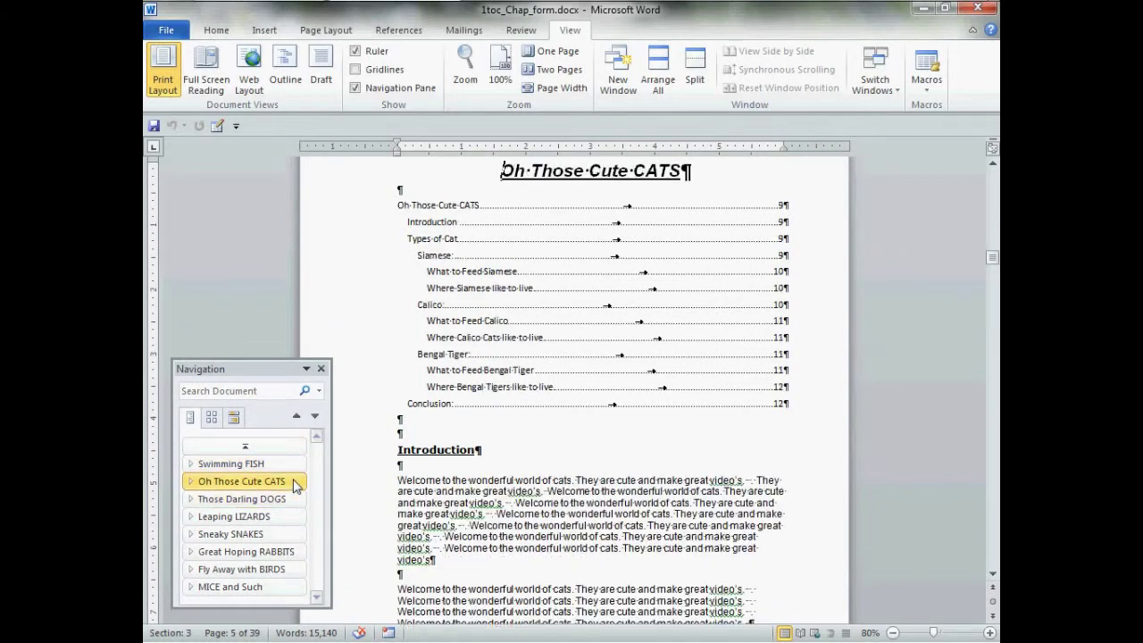
click(298, 465)
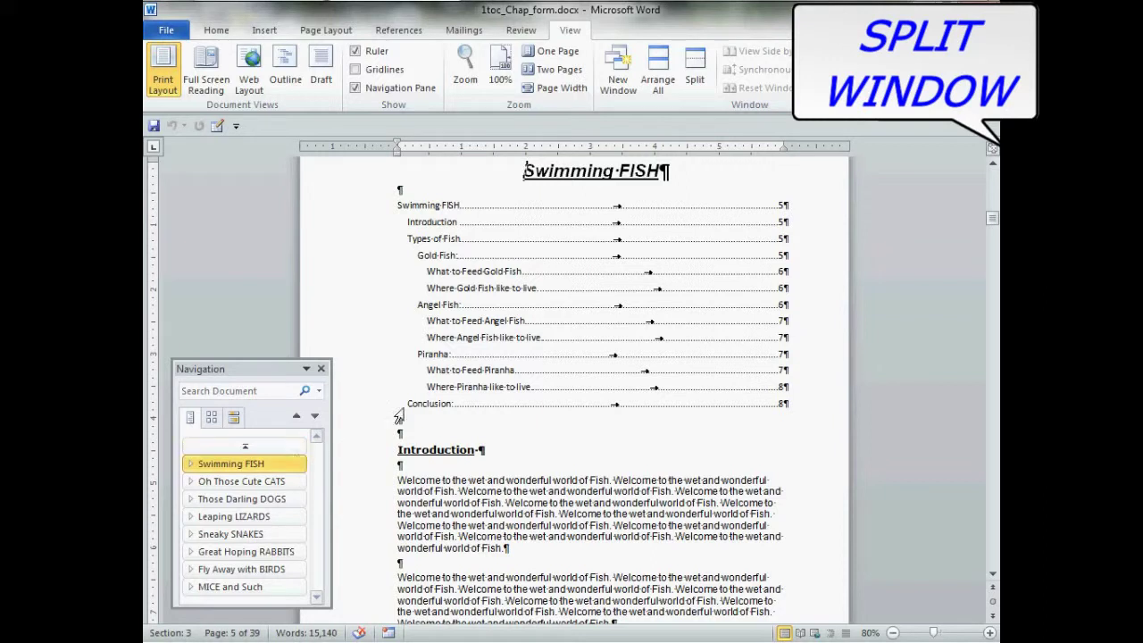
Split the document window partway down the chapter's table of contents and bring the Master Table of Contents into the upper pane
click(694, 76)
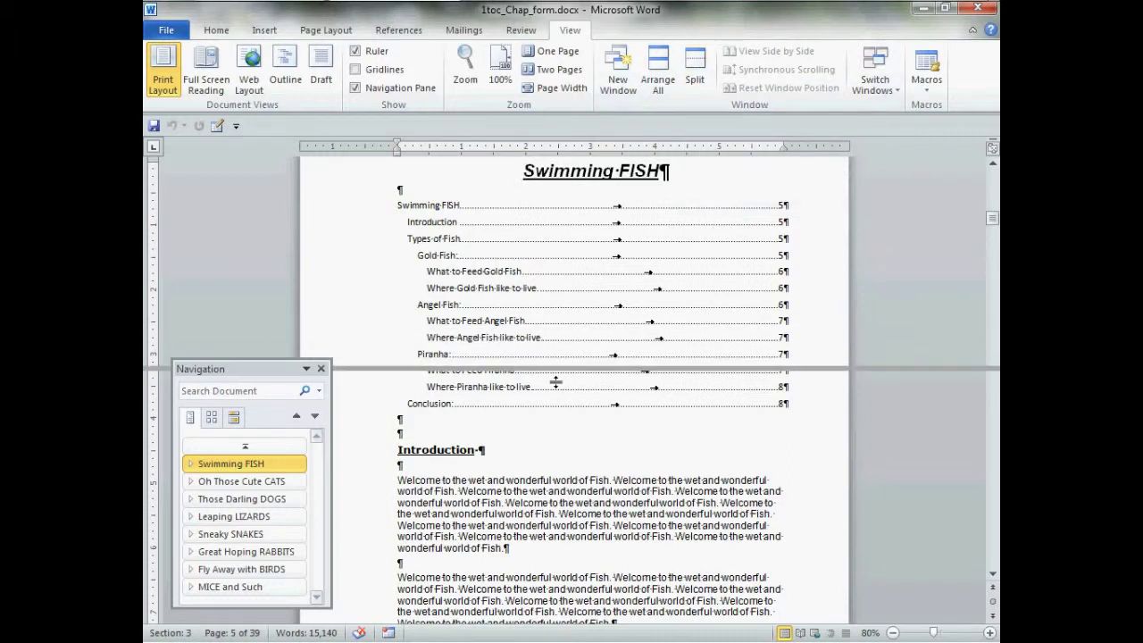
click(552, 338)
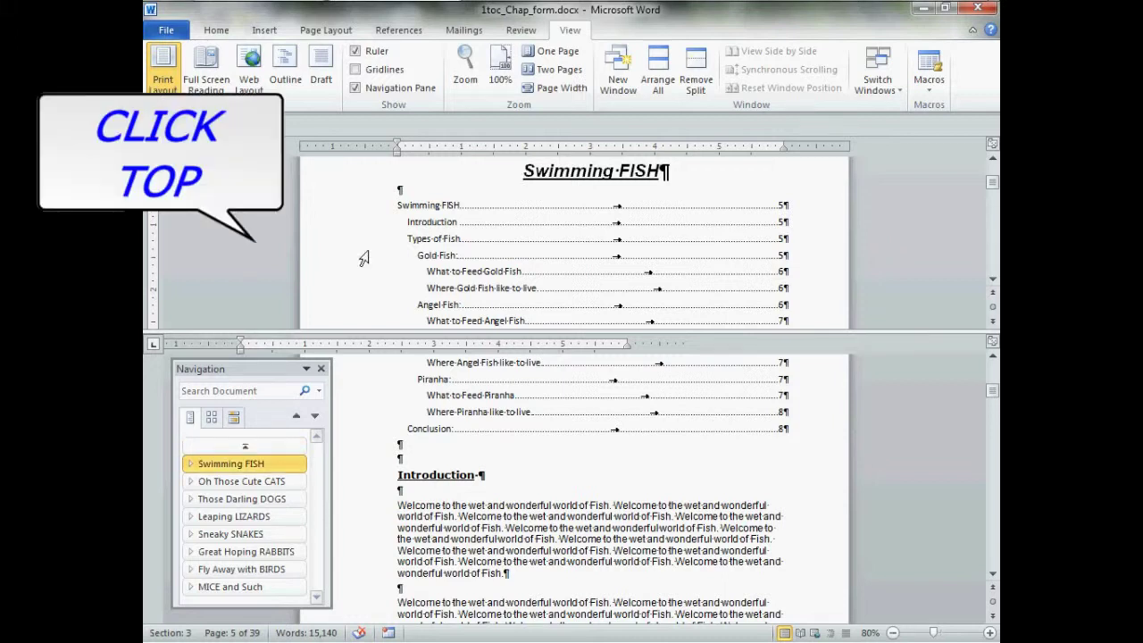
click(364, 258)
key(ctrl+Home)
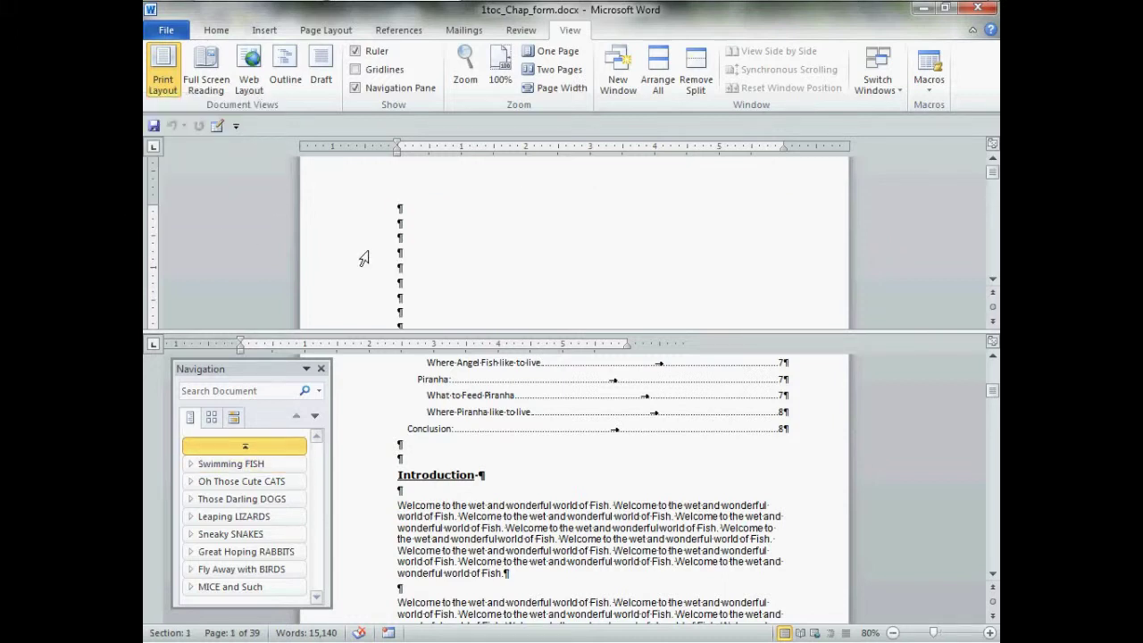
scroll(364, 258, down, 5)
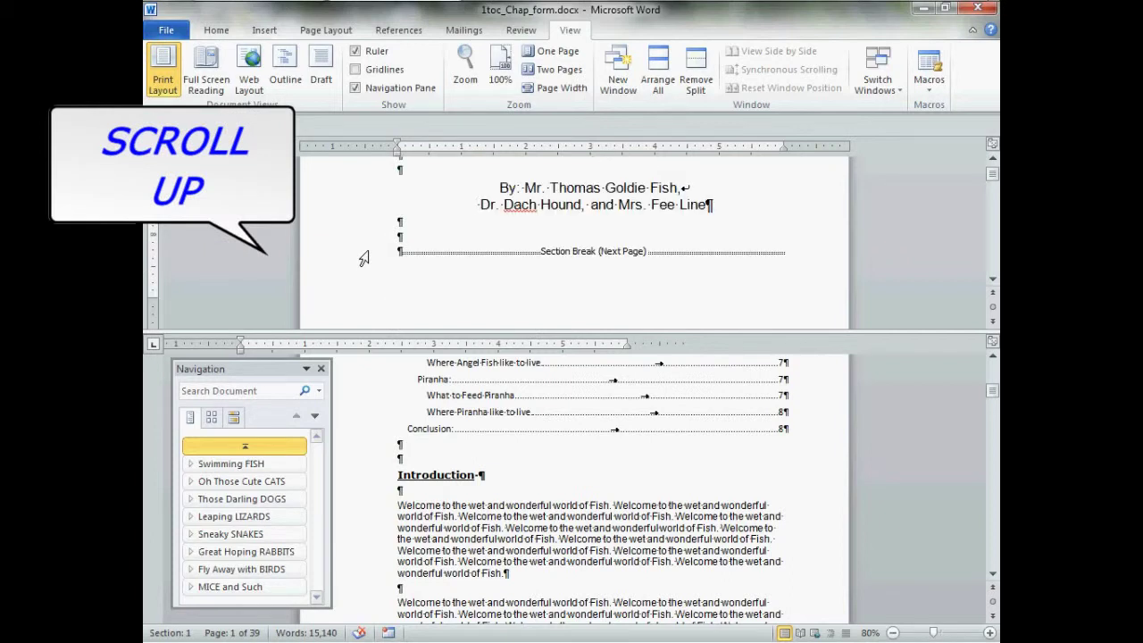
scroll(367, 263, down, 5)
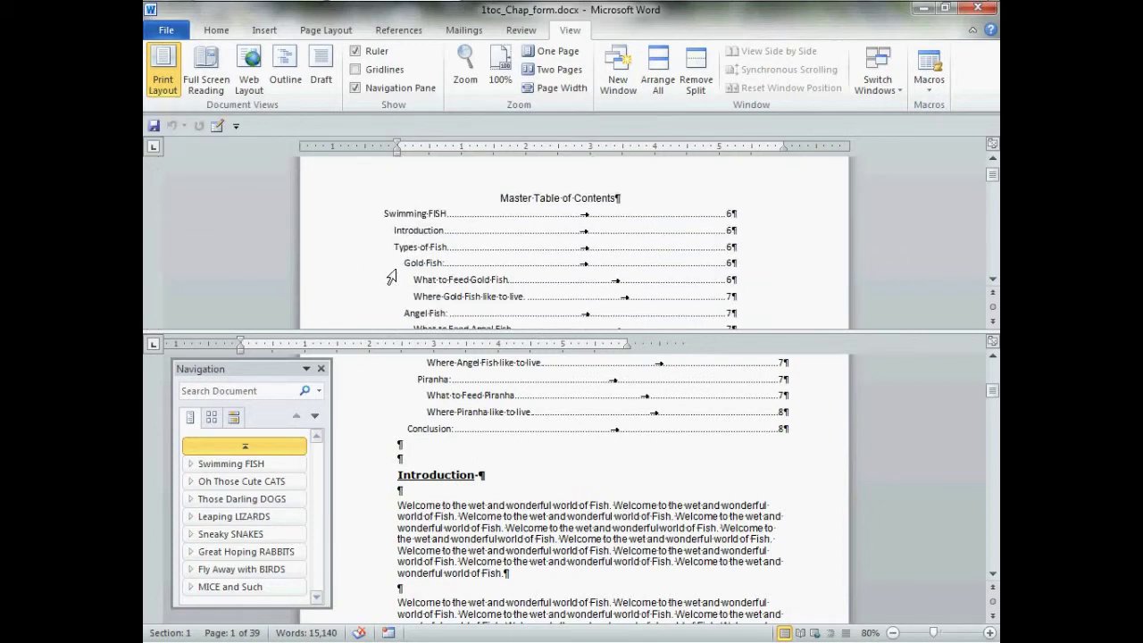
scroll(391, 277, down, 1)
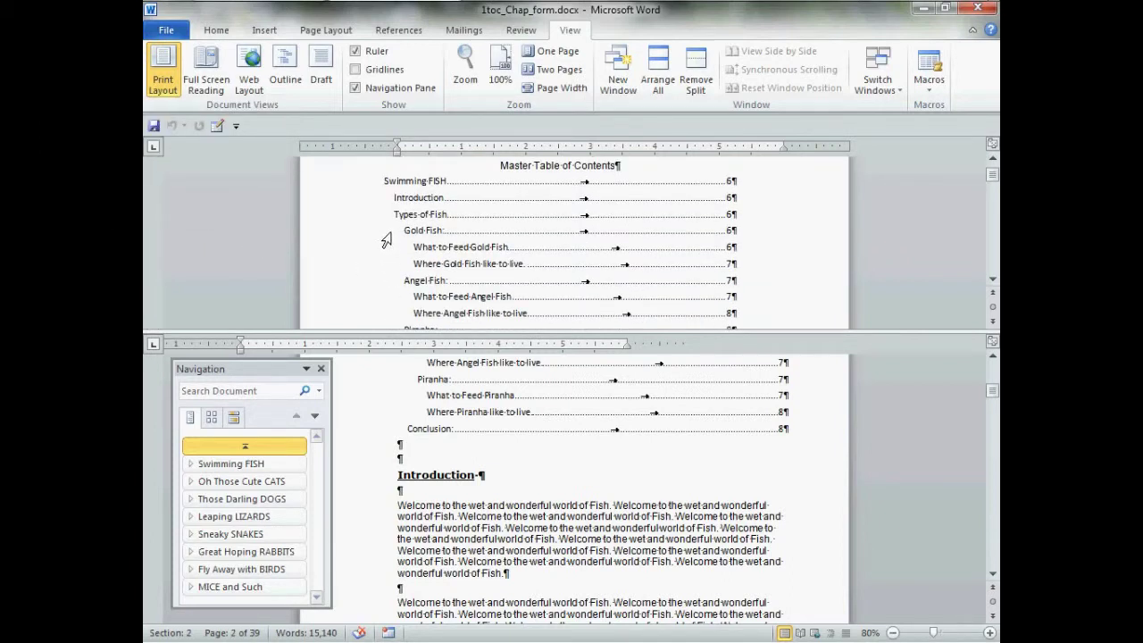
Bring the start of the Swimming FISH chapter into the lower pane and place the cursor in its table of contents
click(368, 411)
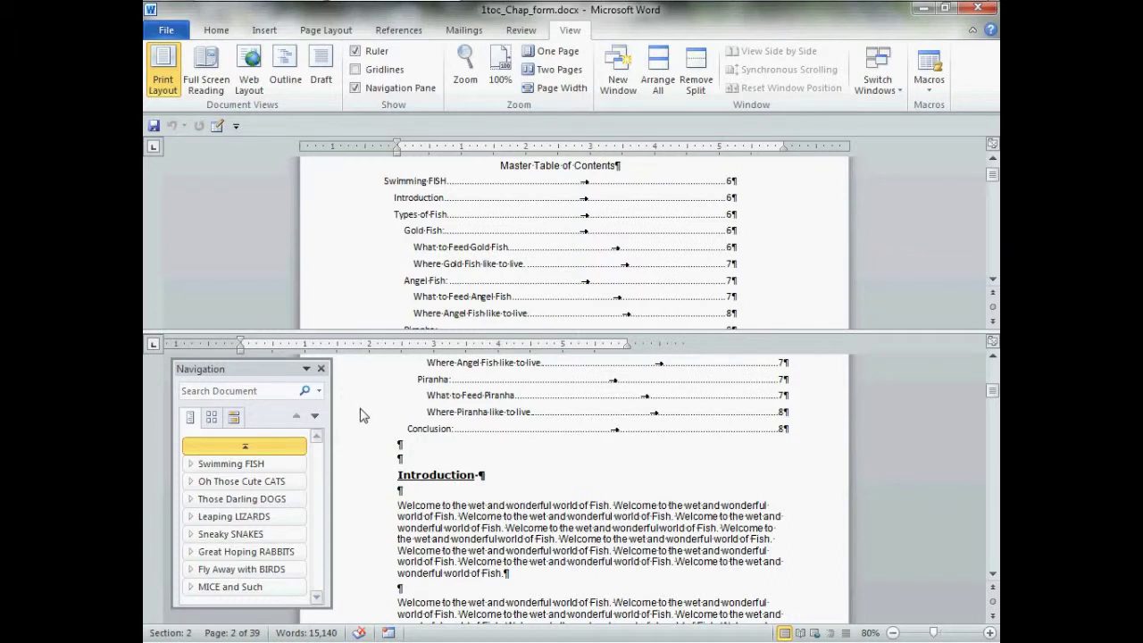
click(284, 467)
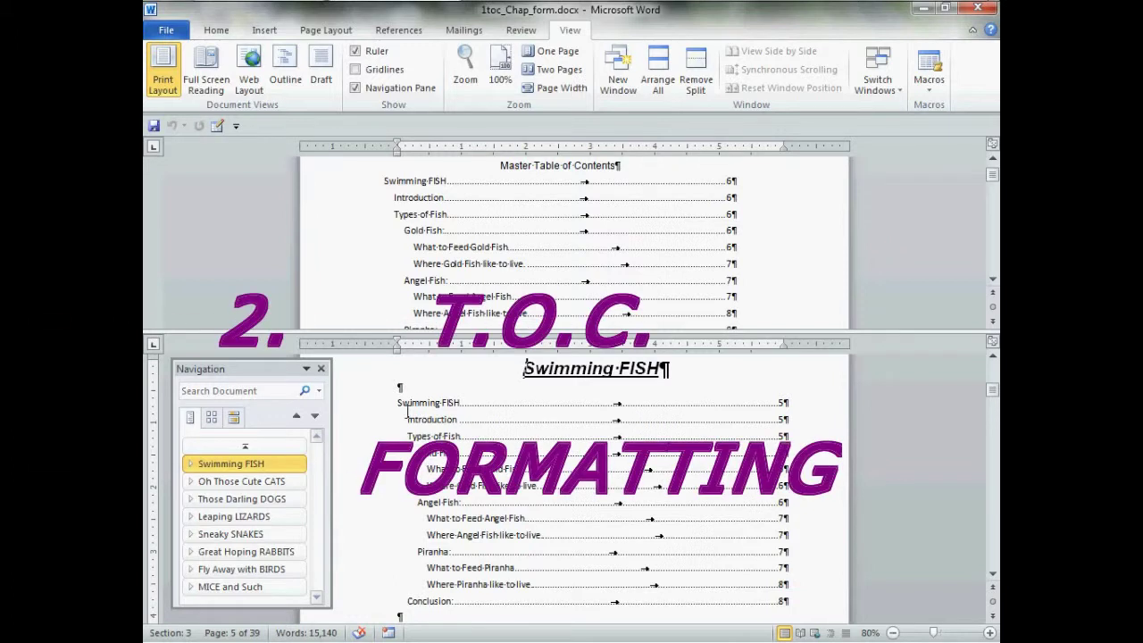
click(515, 454)
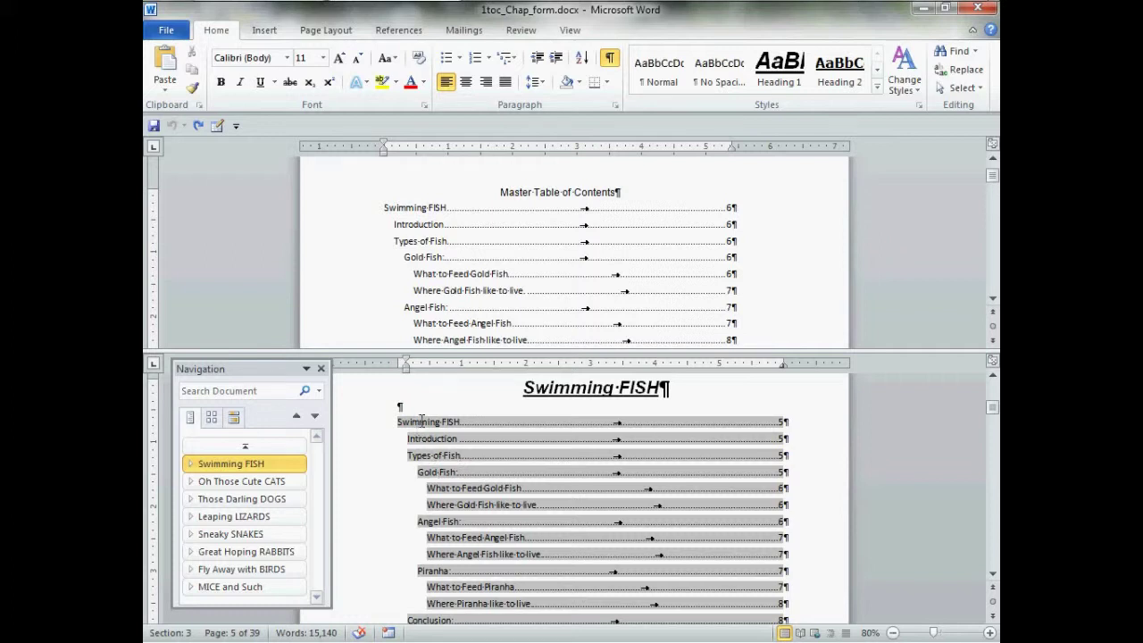
Format the Swimming FISH line in the Master Table of Contents as bold Verdana
key(F6)
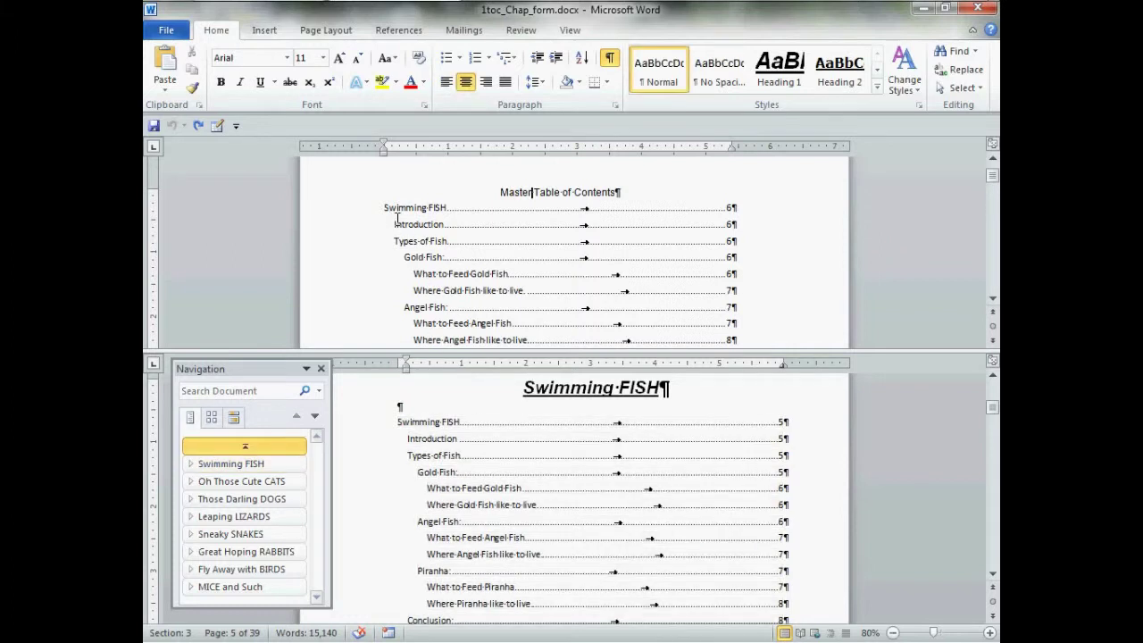
drag(389, 211, 755, 212)
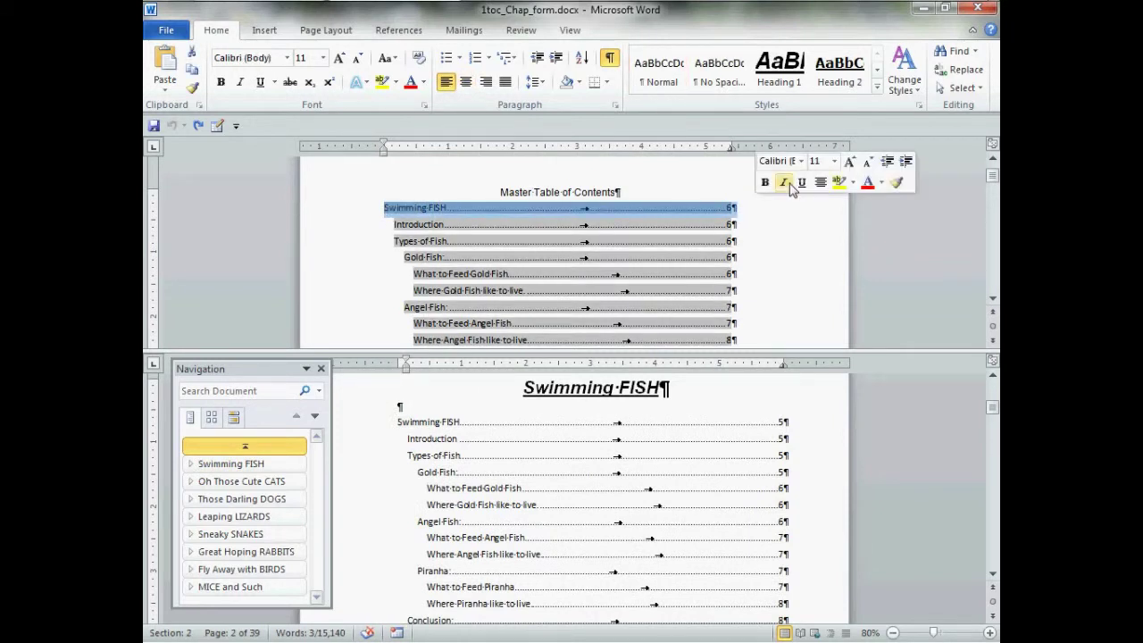
click(801, 161)
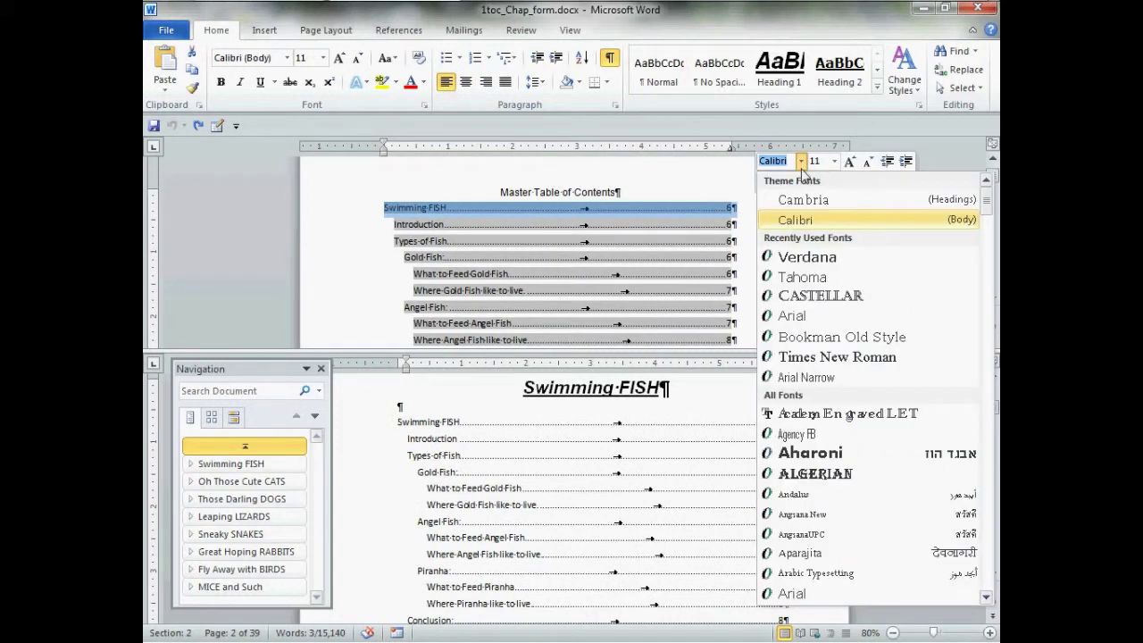
click(806, 257)
click(765, 183)
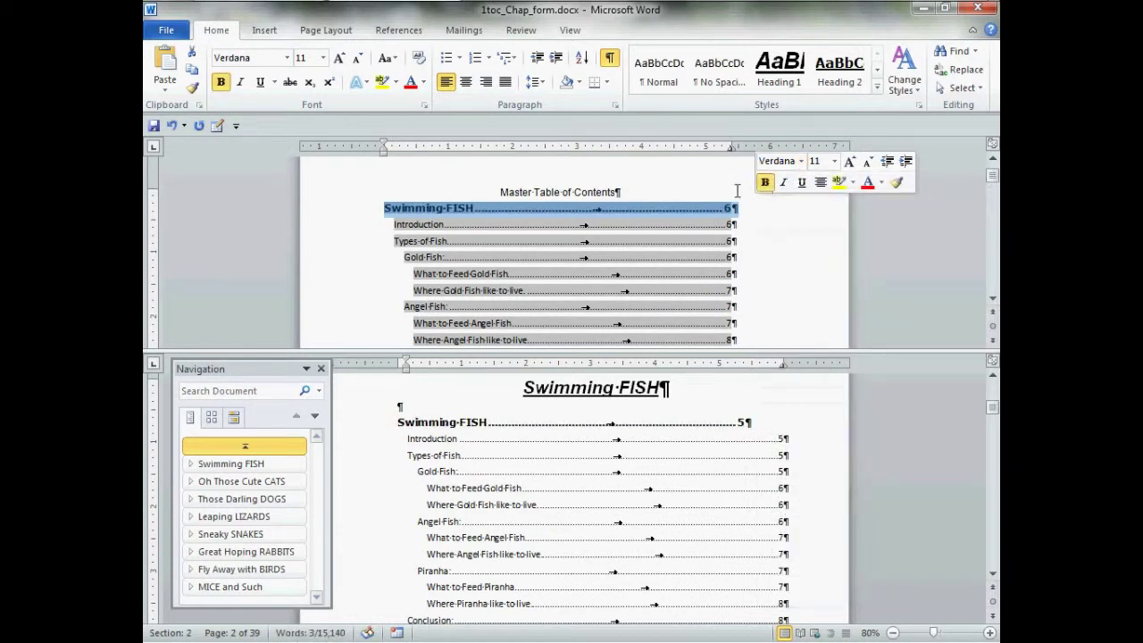
click(661, 195)
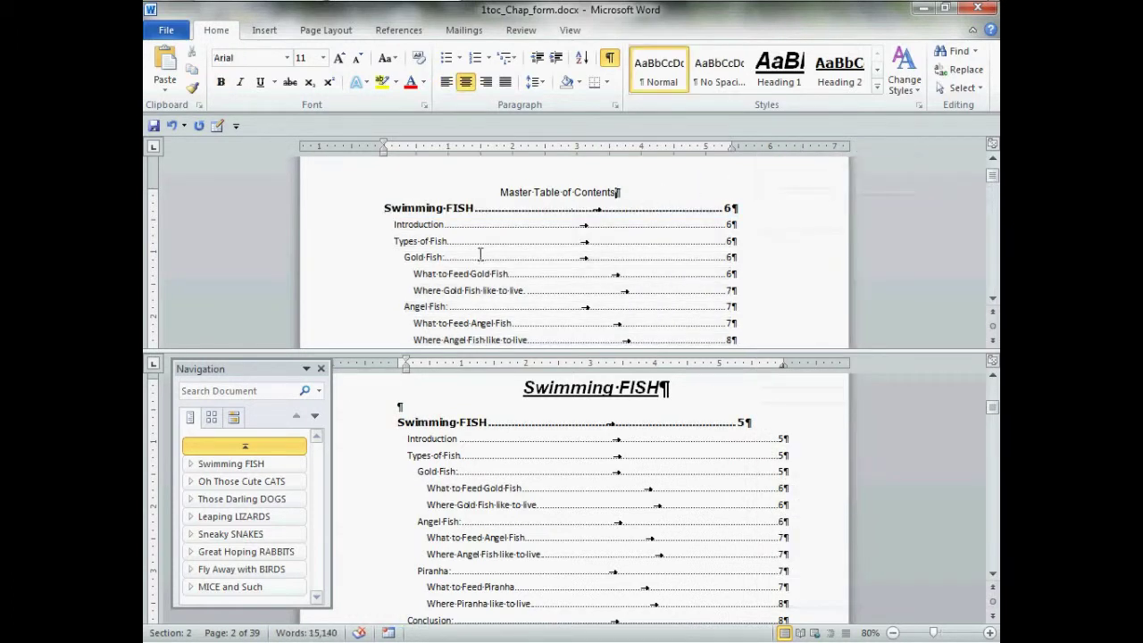
Underline the Introduction line in the Swimming FISH chapter's own table of contents and compare it with the master table
click(412, 414)
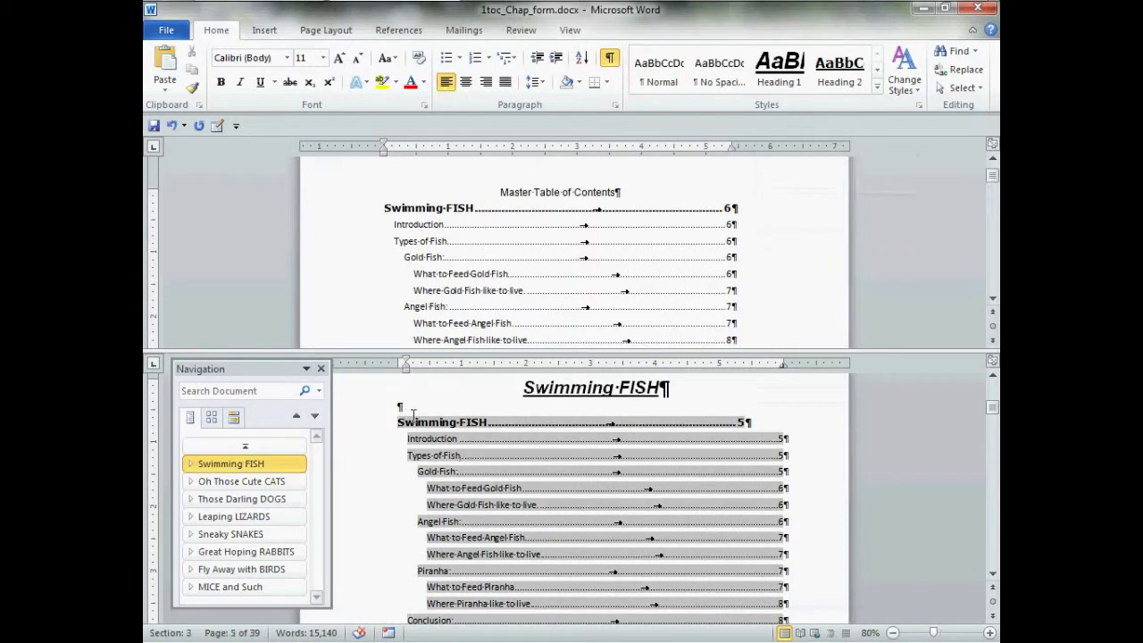
click(413, 411)
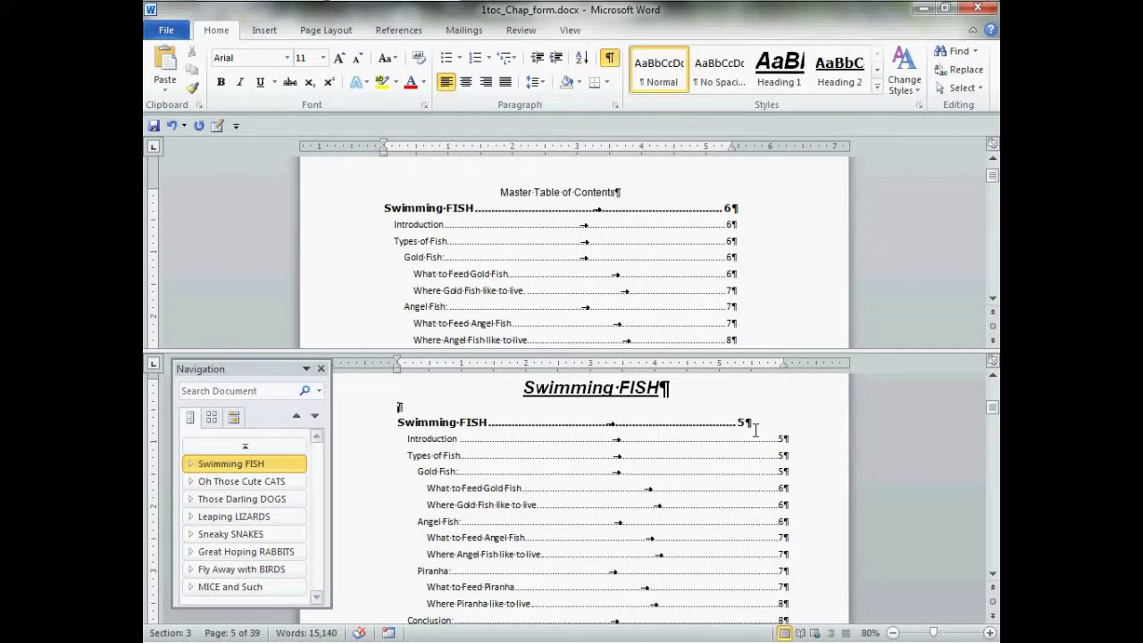
click(417, 446)
double_click(426, 446)
drag(432, 447, 692, 448)
mouse_move(782, 455)
mouse_down()
mouse_move(811, 454)
mouse_move(797, 452)
mouse_up()
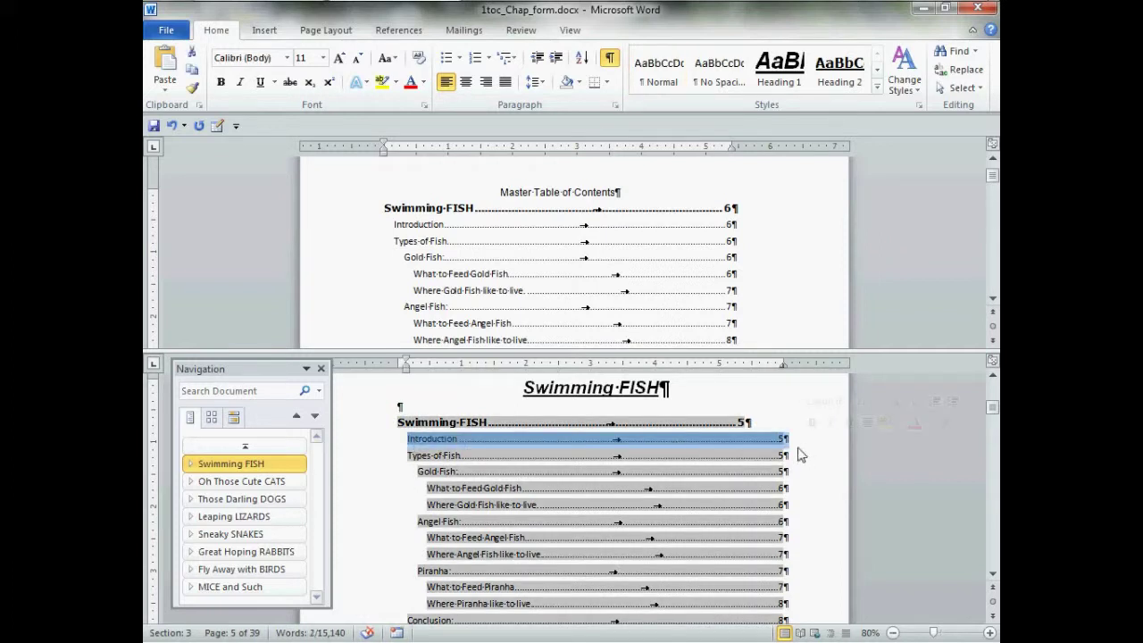
click(848, 424)
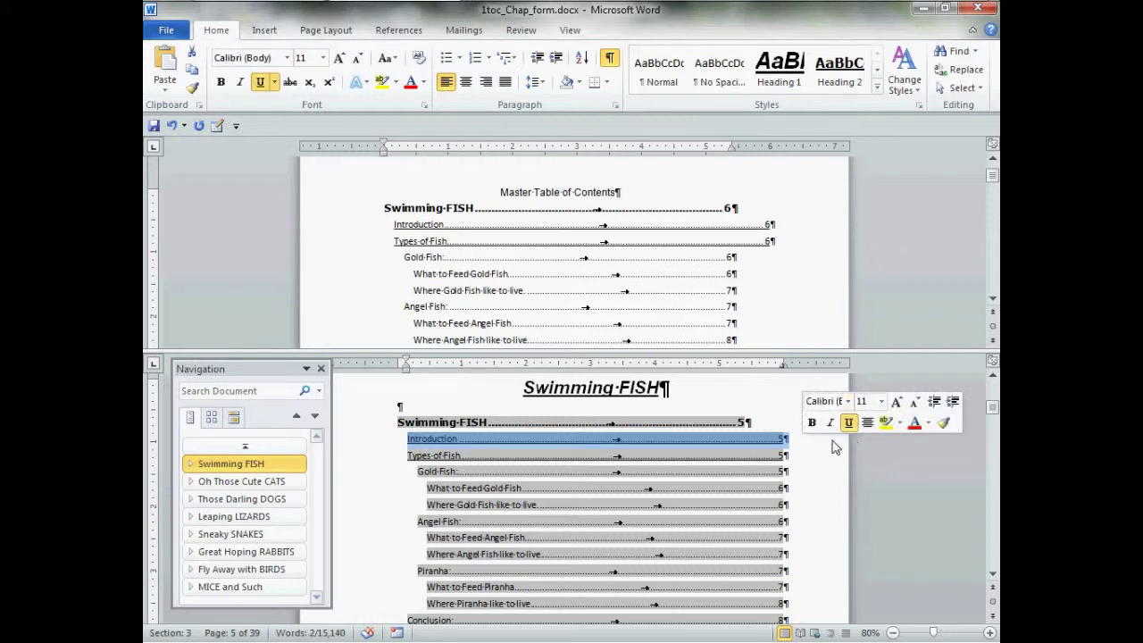
click(686, 397)
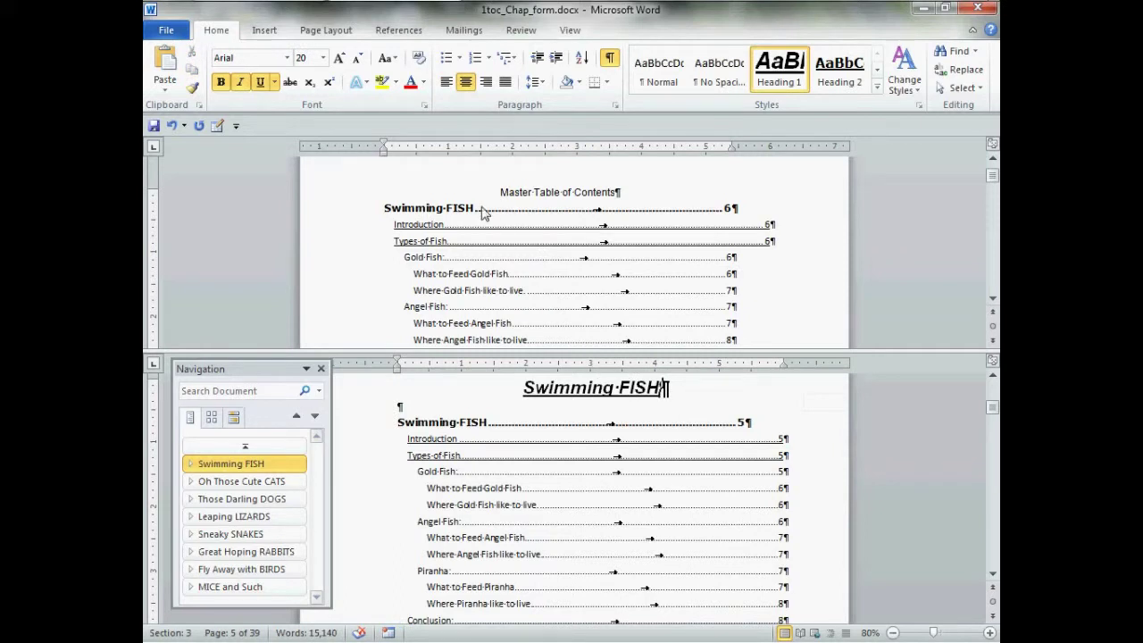
click(527, 197)
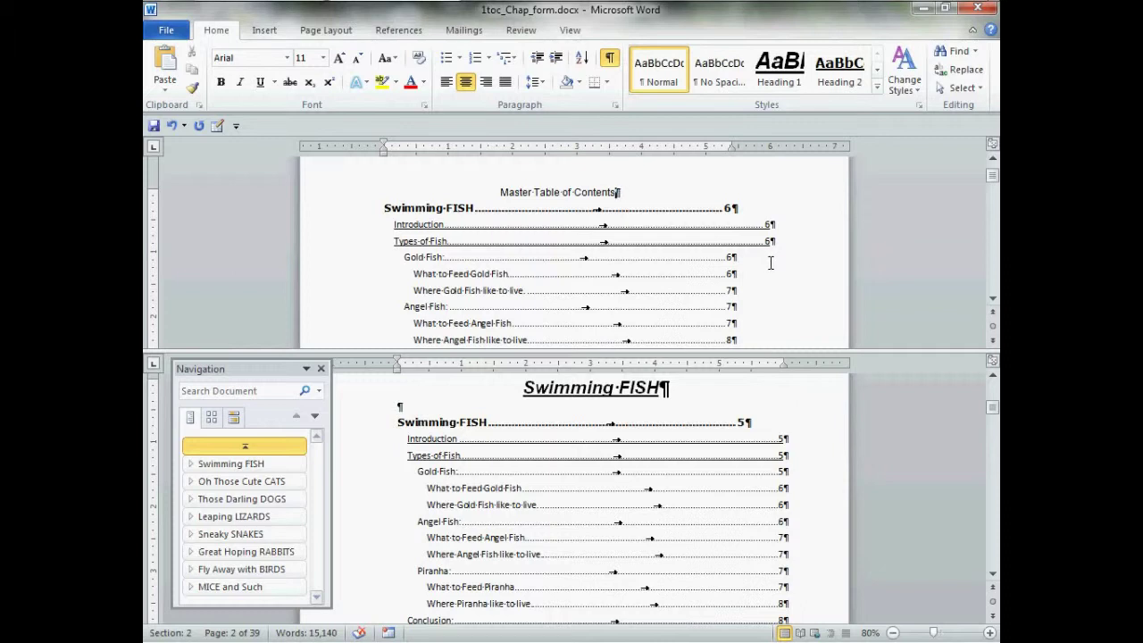
click(406, 413)
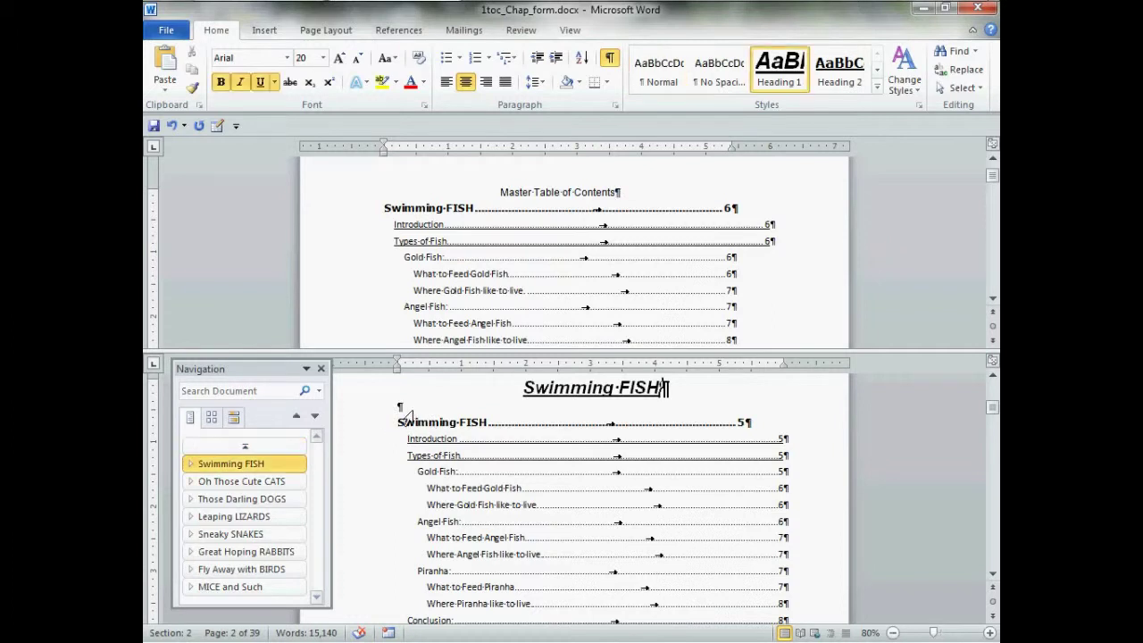
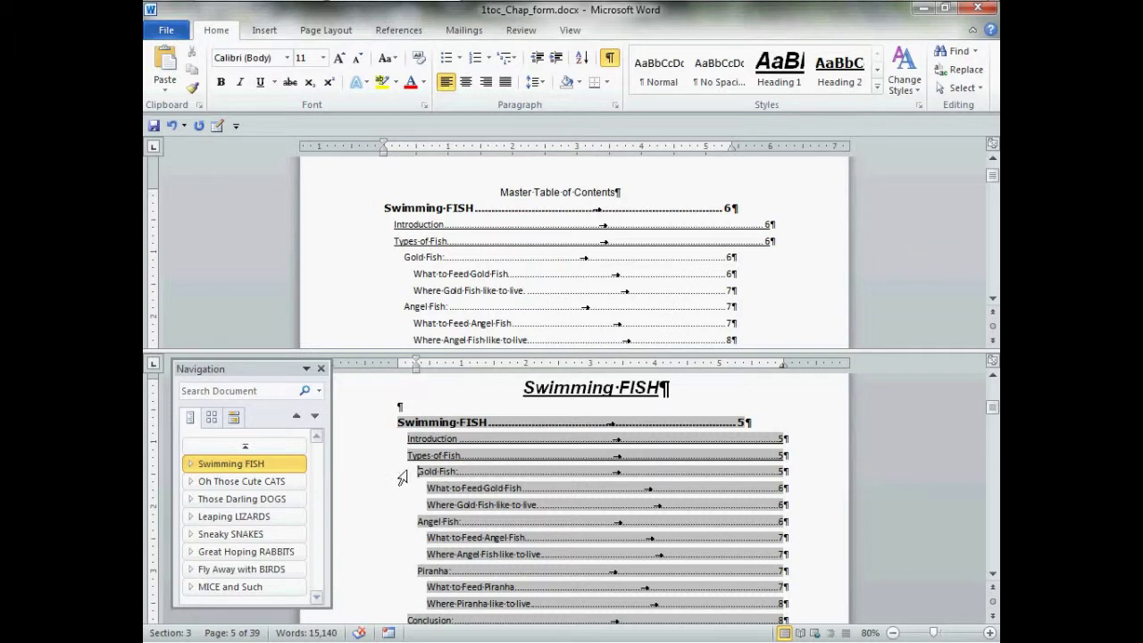
Format the Gold Fish heading and its two sub-lines in the Swimming FISH chapter's table of contents as bold Tahoma, size 14
click(399, 474)
drag(401, 486, 404, 509)
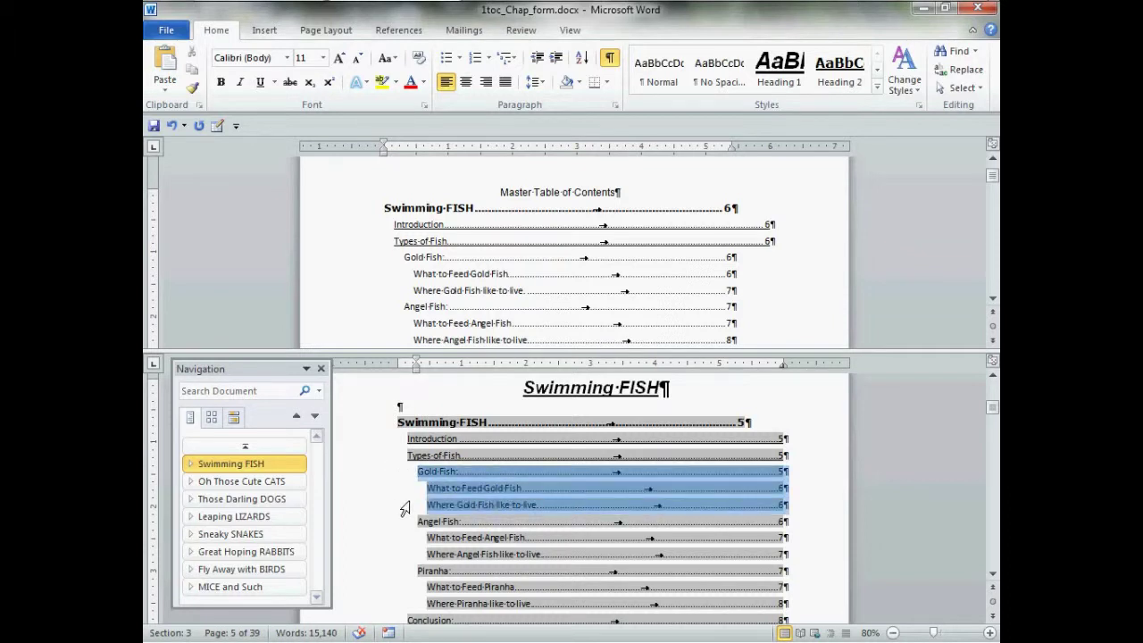
mouse_move(422, 460)
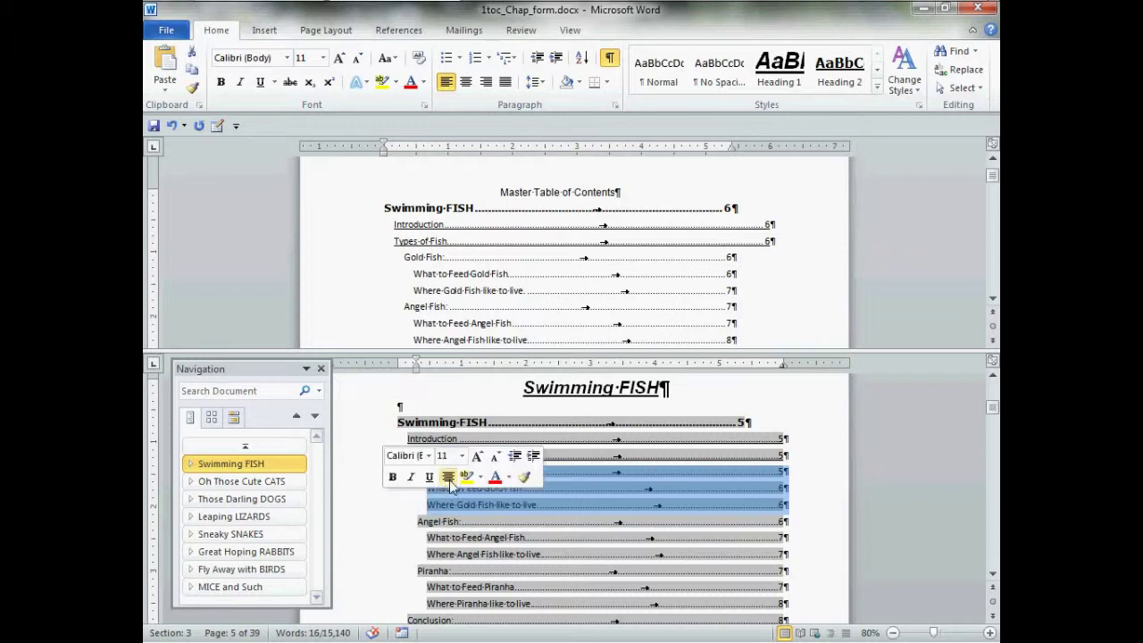
click(429, 455)
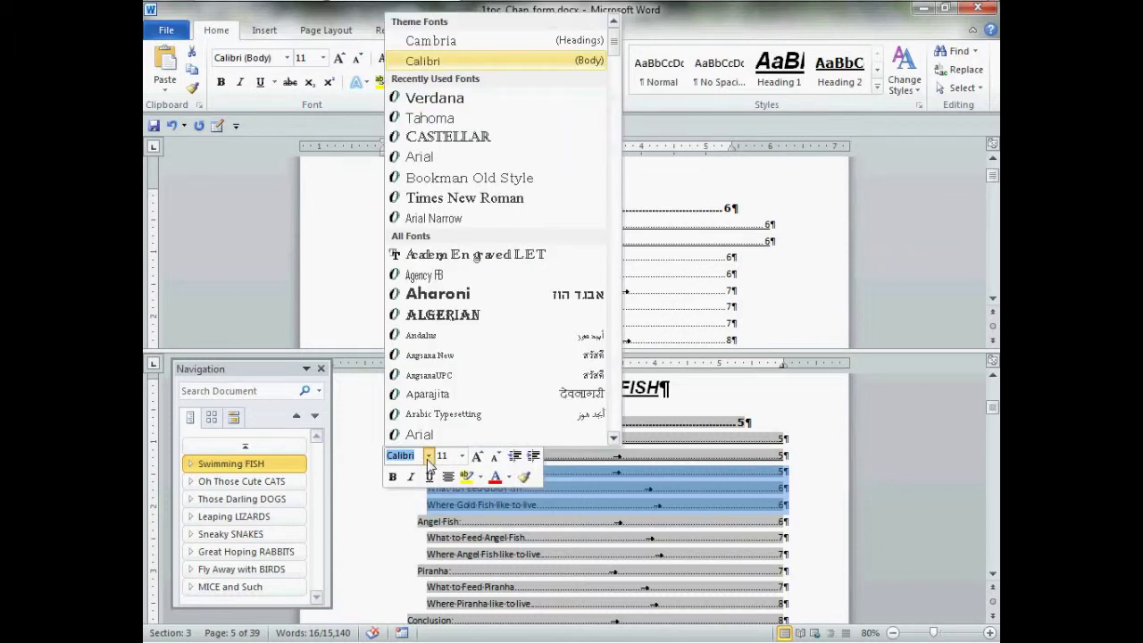
click(429, 118)
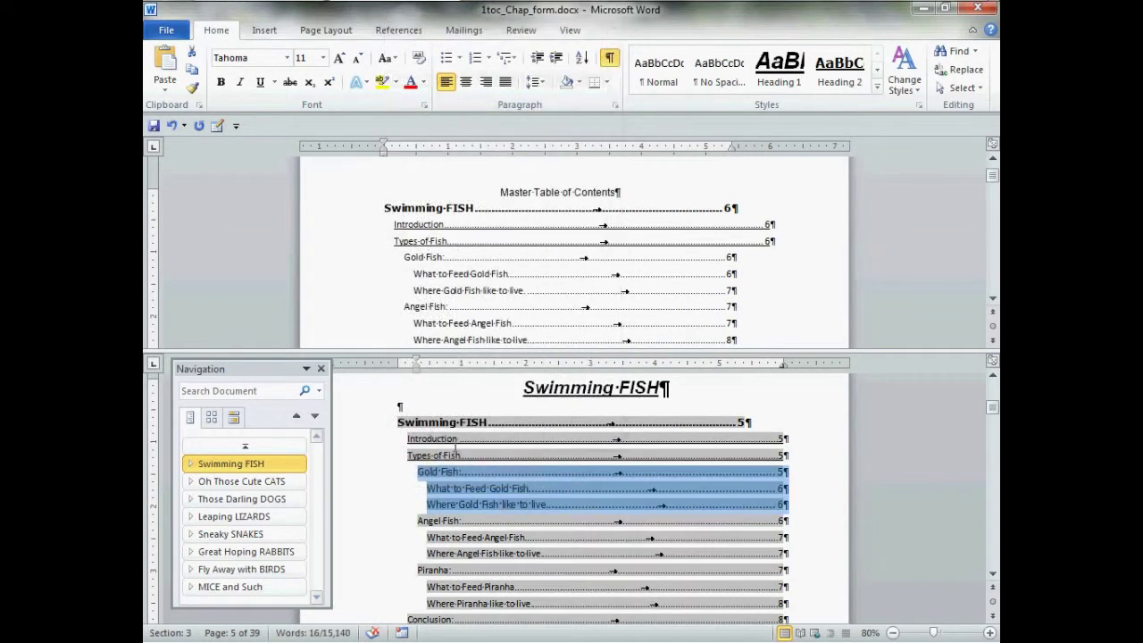
right_click(449, 495)
click(526, 511)
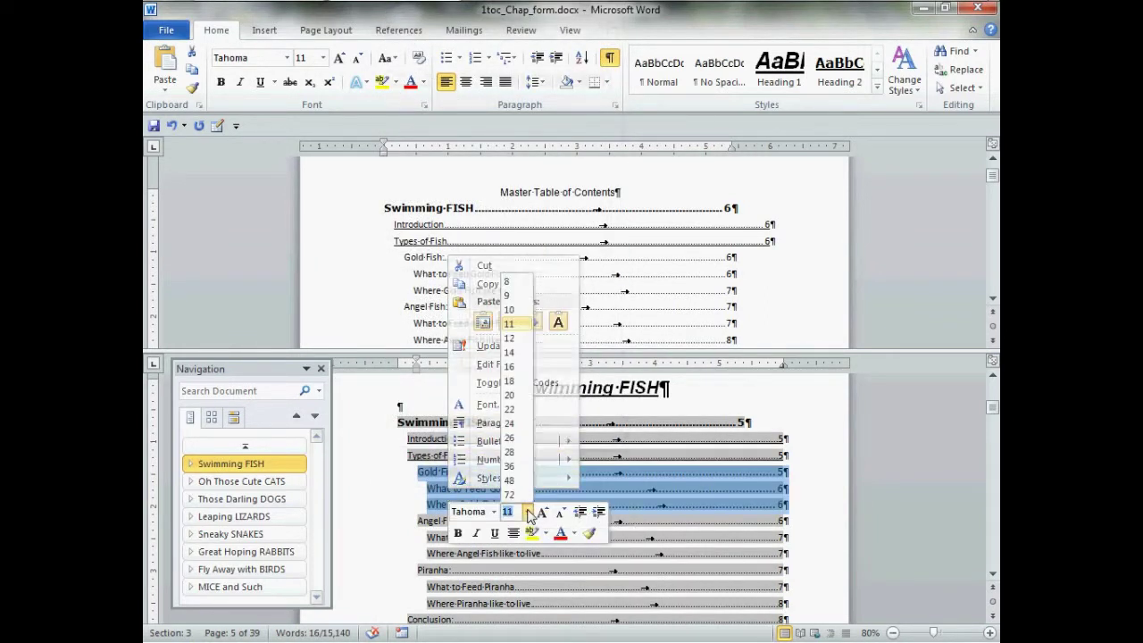
click(516, 354)
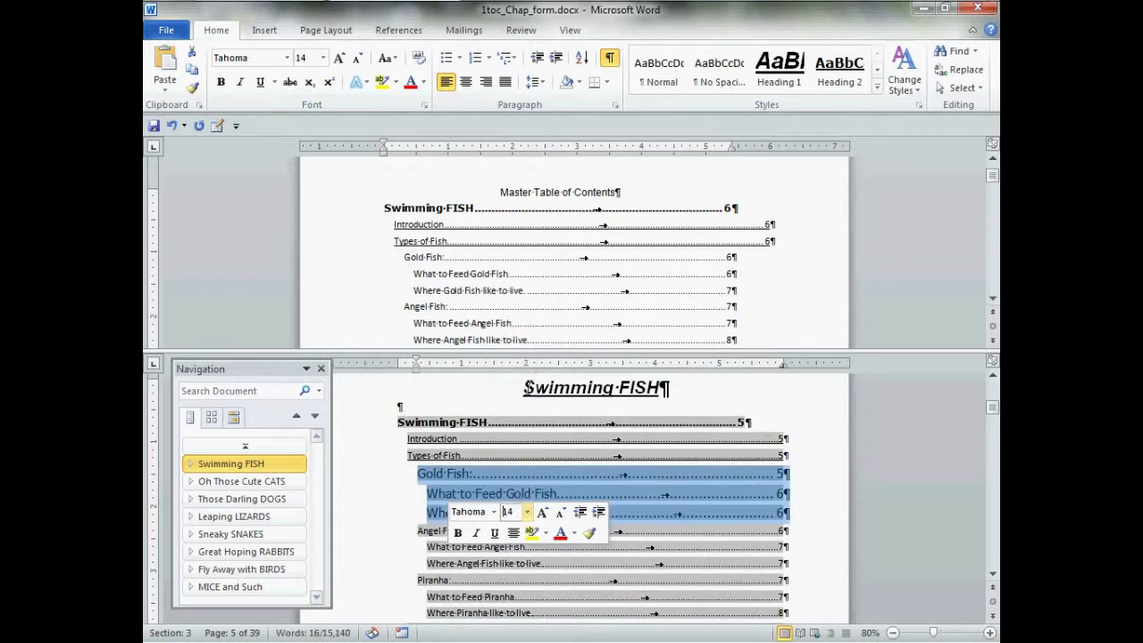
click(457, 533)
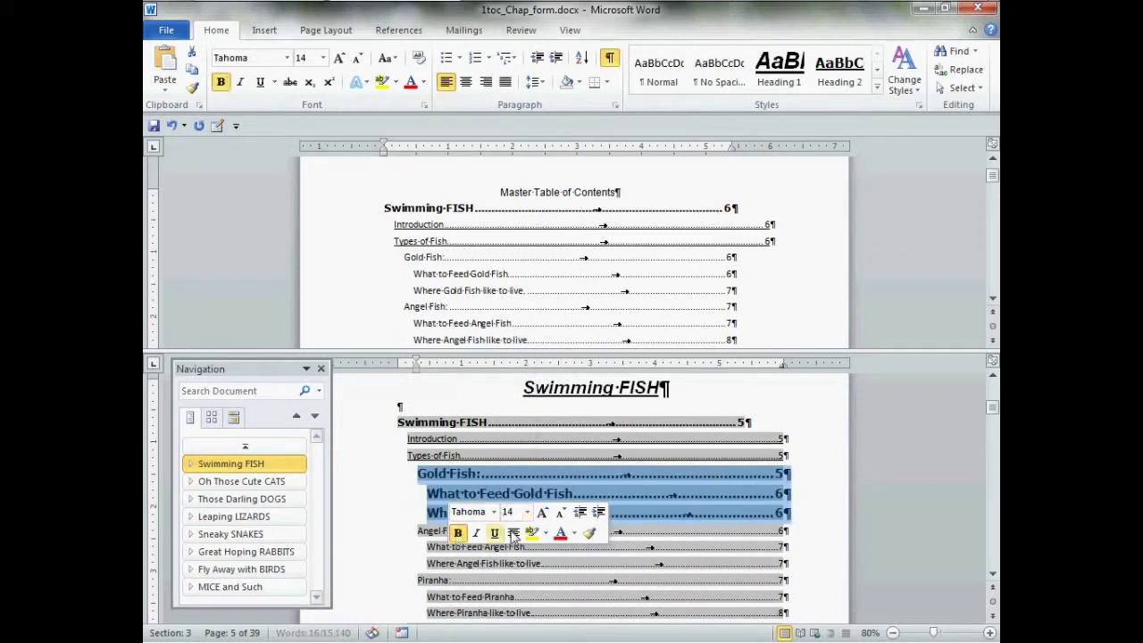
click(687, 396)
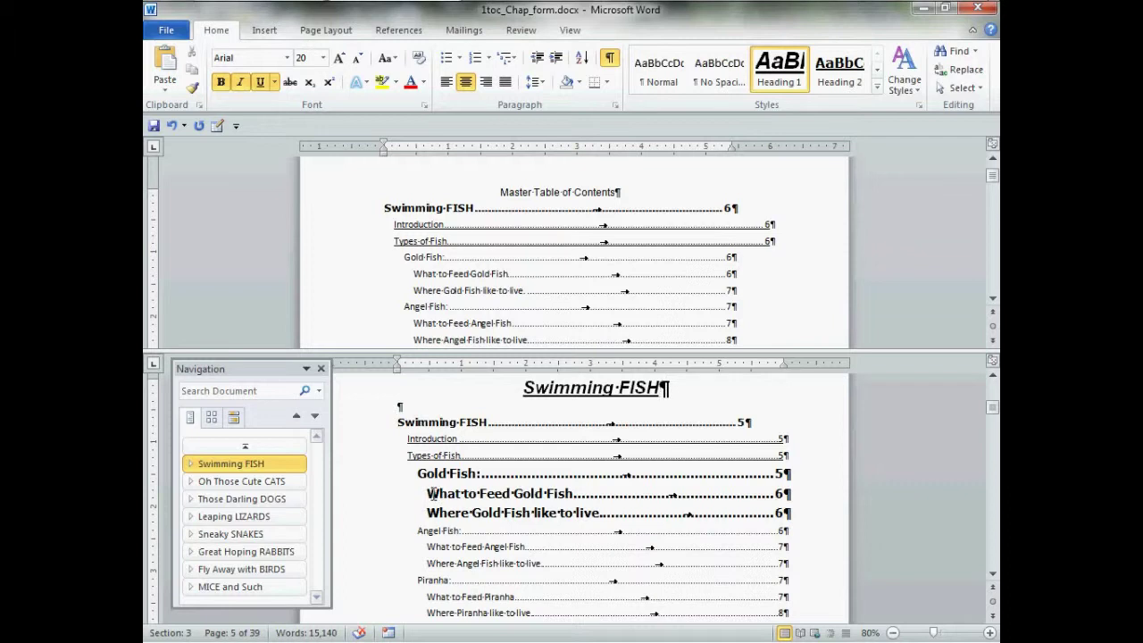
Compare the Gold Fish lines in the Master Table of Contents with those in the chapter's own table
click(559, 292)
click(560, 293)
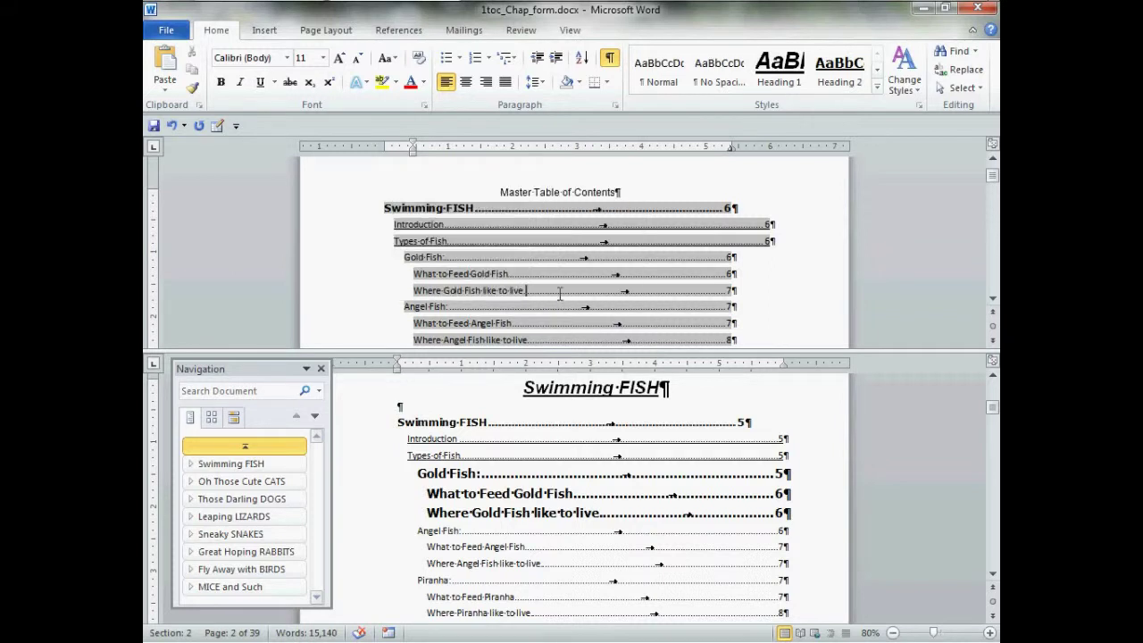
key(F6)
double_click(492, 457)
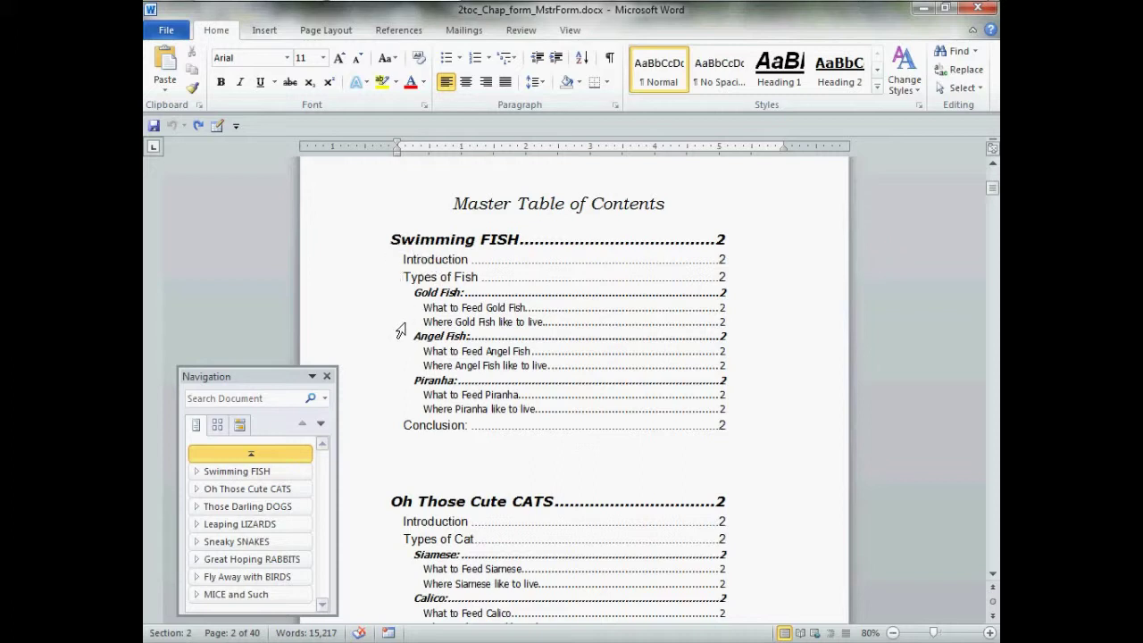
Review the Master Table of Contents in 2toc_Chap_form_MstrForm.docx and go to the Swimming FISH chapter's own table of contents
scroll(399, 332, down, 12)
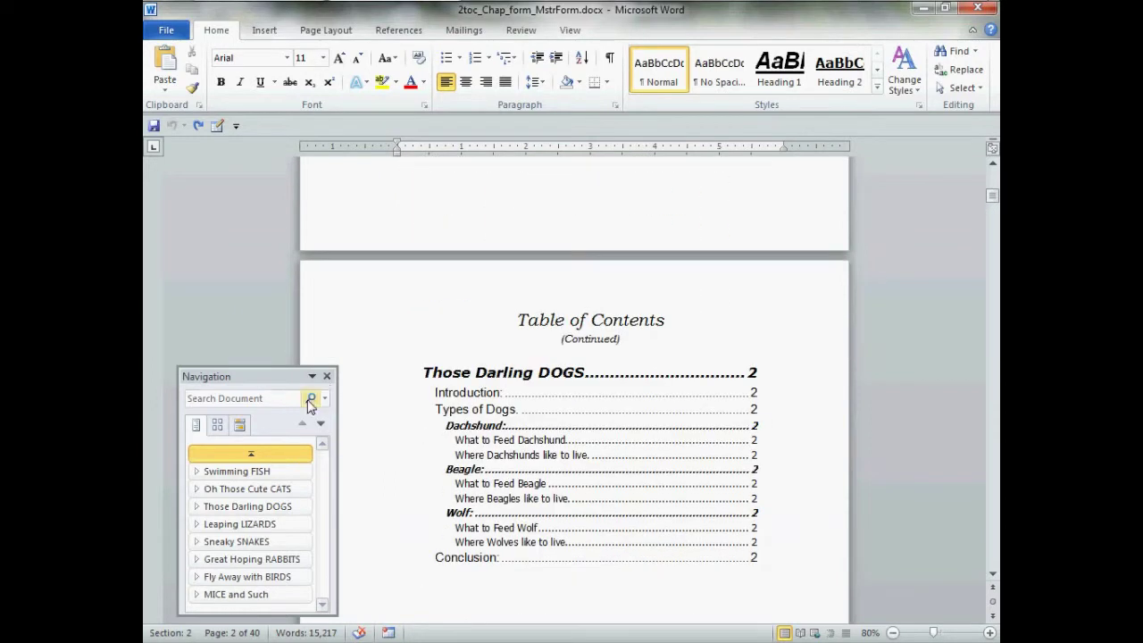
click(290, 473)
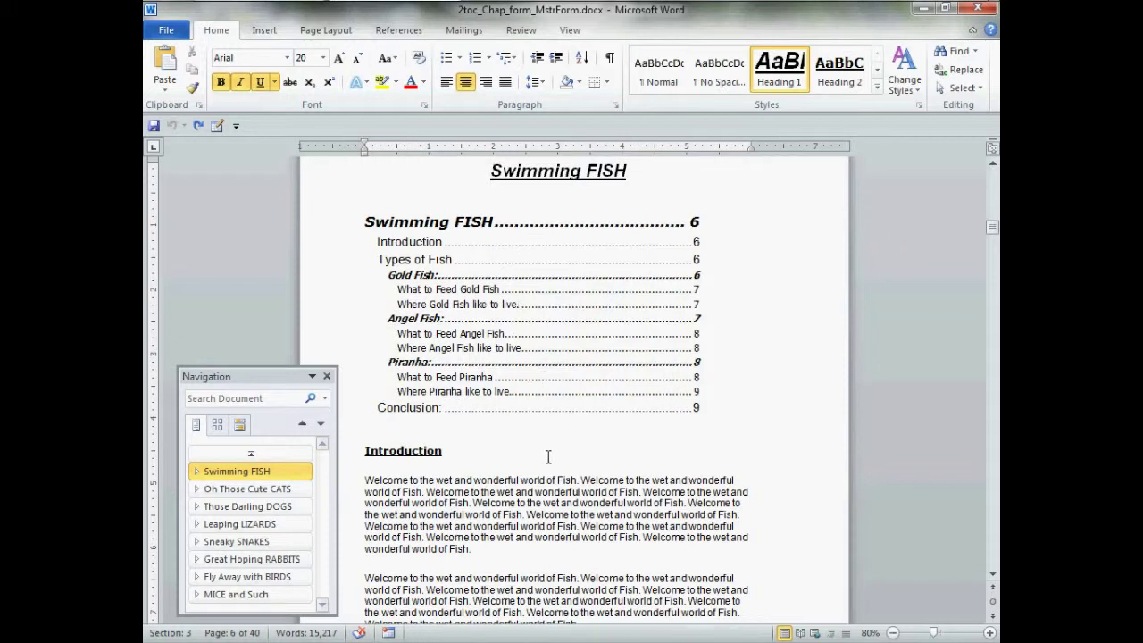
scroll(549, 456, up, 5)
click(552, 199)
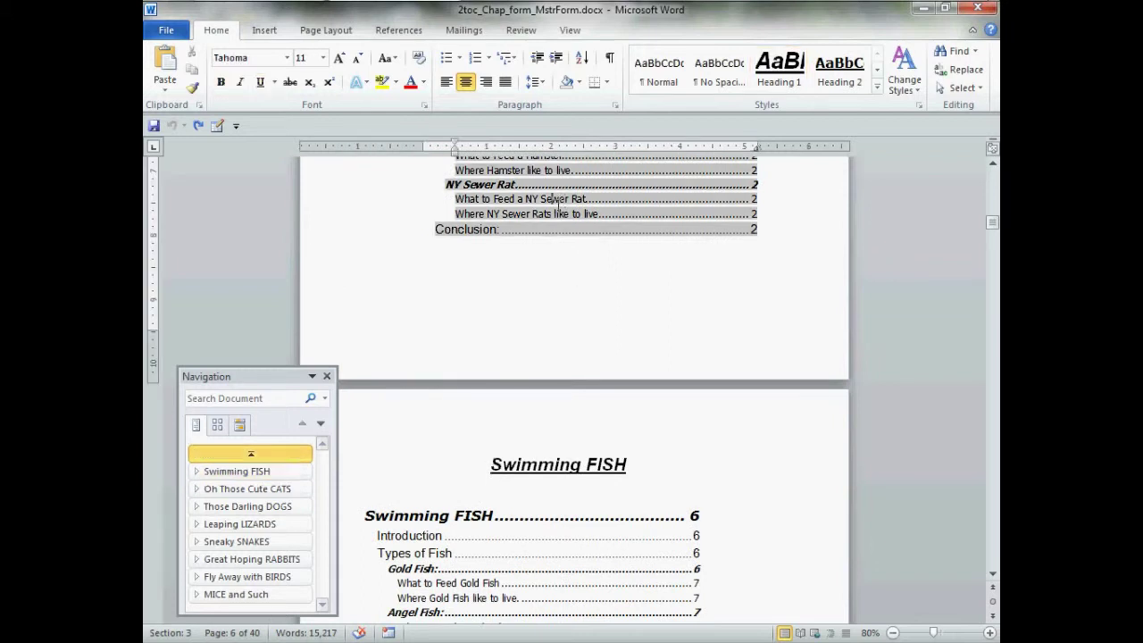
scroll(558, 208, up, 3)
scroll(558, 214, down, 5)
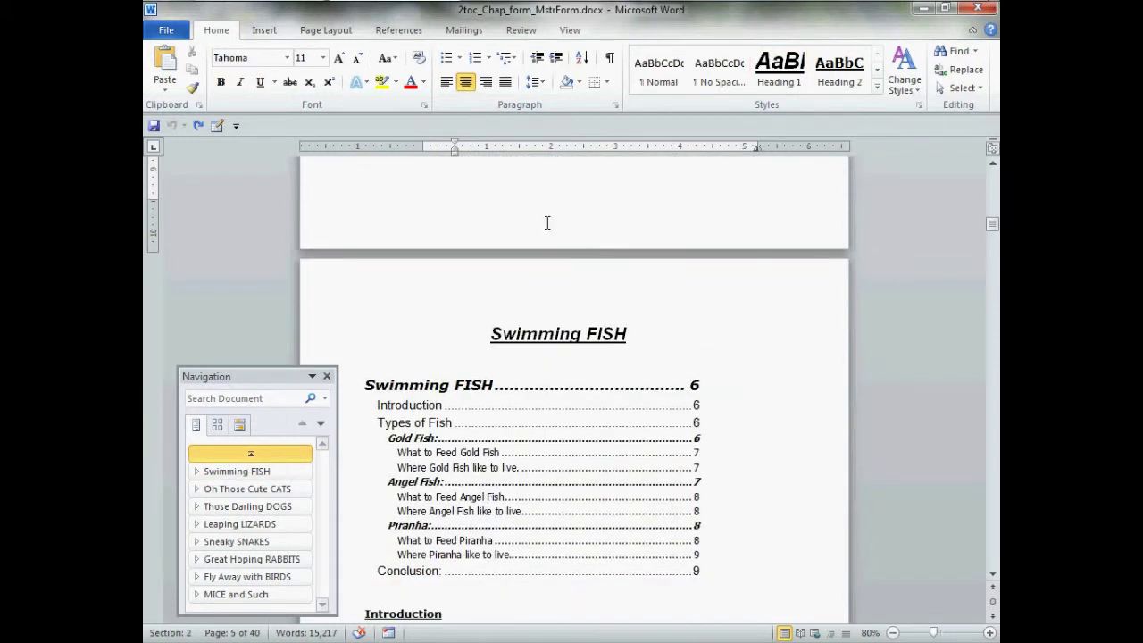
click(545, 482)
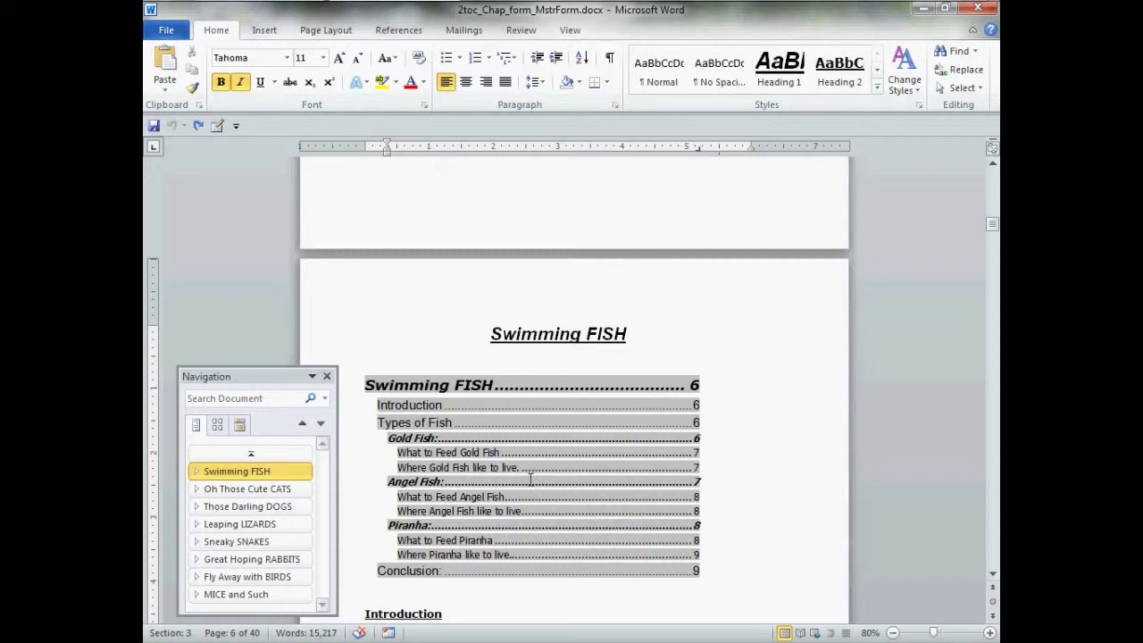
Split the window just below the Swimming FISH chapter title and show the Master Table of Contents in the upper pane
click(570, 30)
click(693, 71)
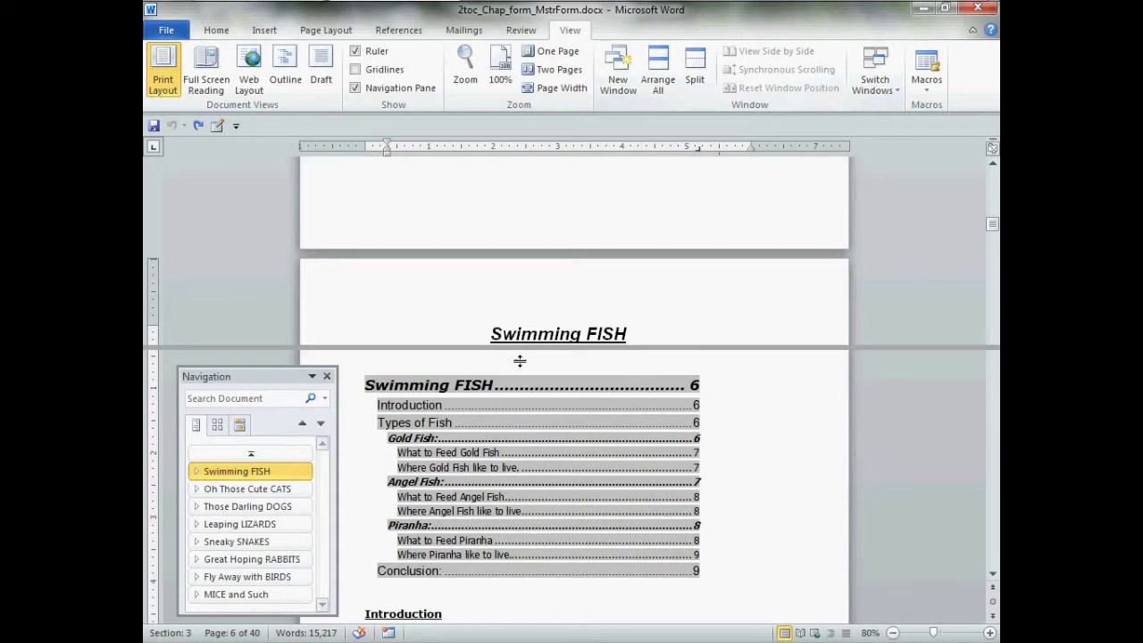
click(519, 360)
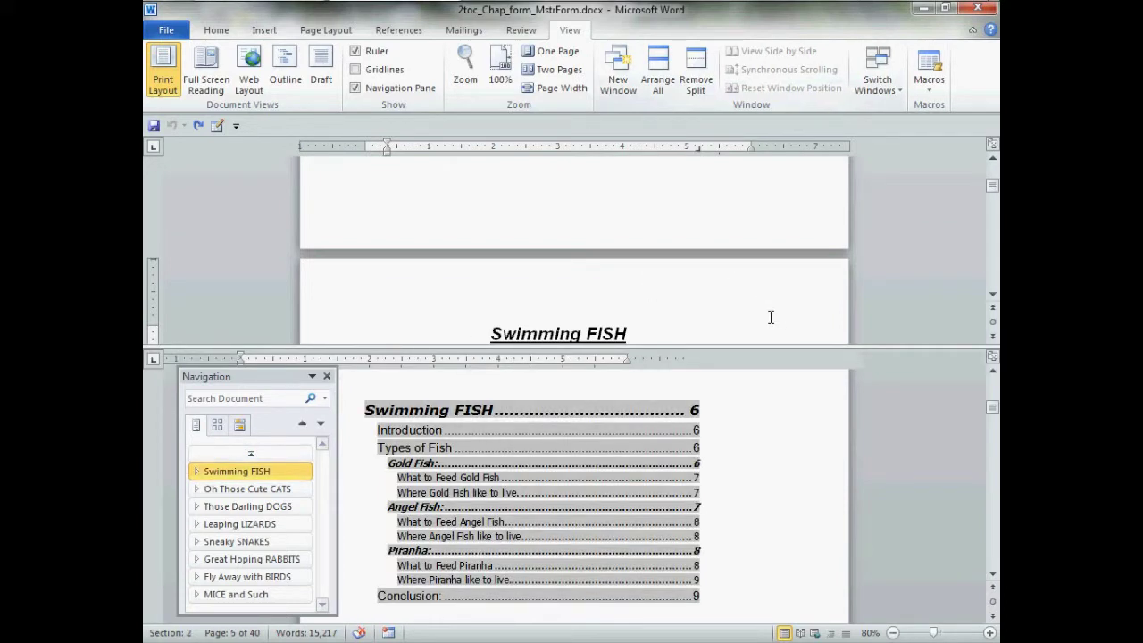
scroll(775, 317, up, 15)
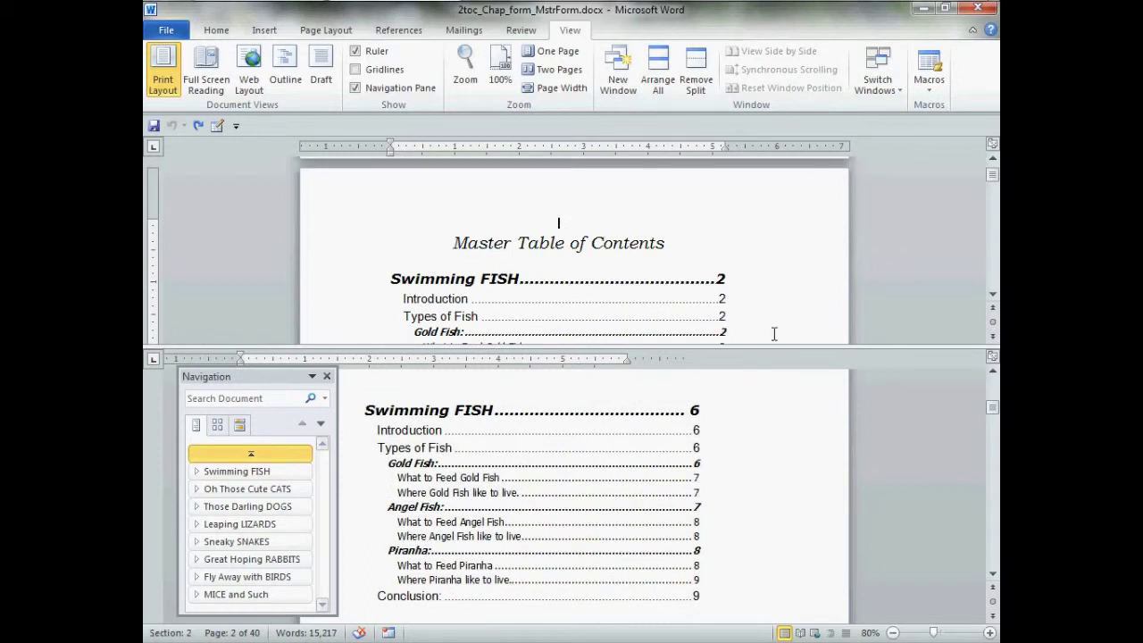
scroll(773, 323, down, 2)
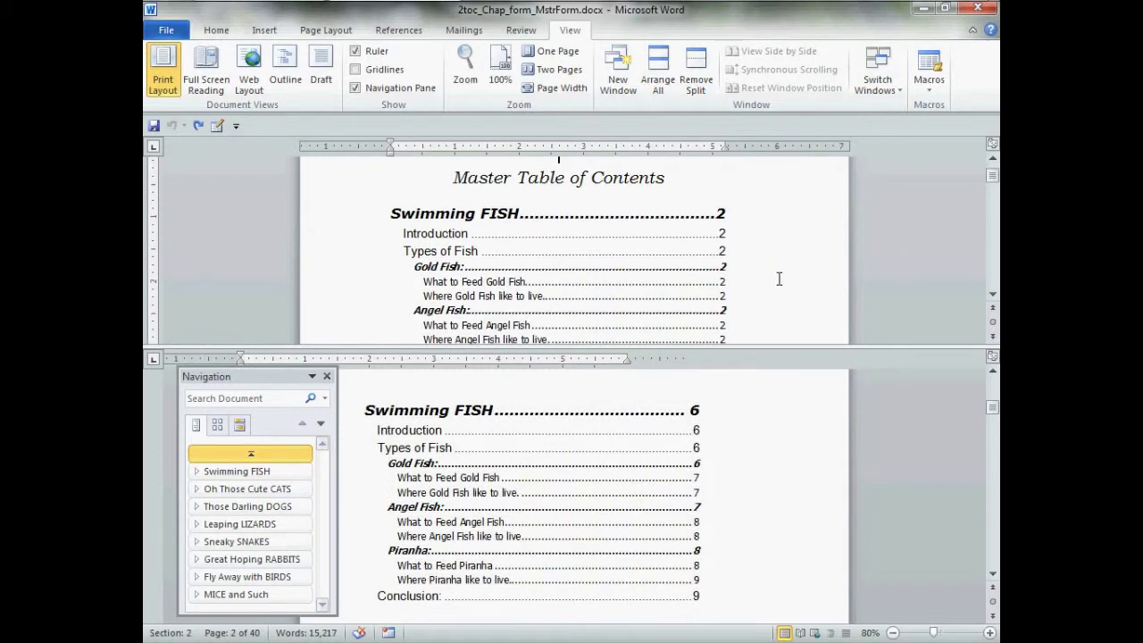
click(778, 278)
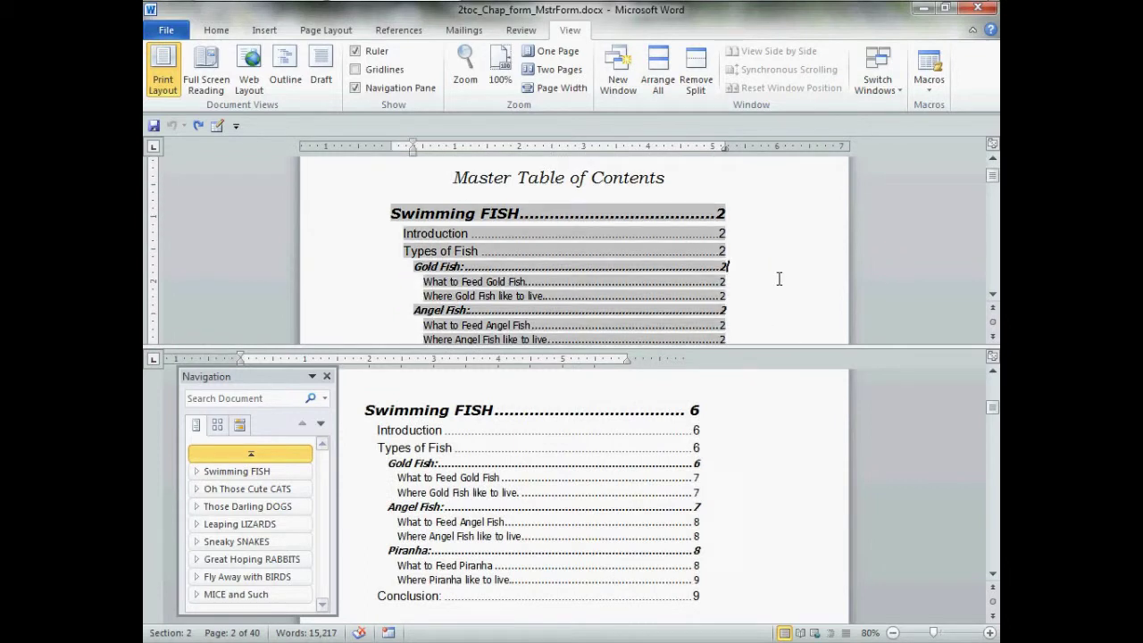
Reduce the upper pane's zoom to 60% and fit the whole Swimming FISH section of the Master Table of Contents in it
click(892, 632)
click(892, 632)
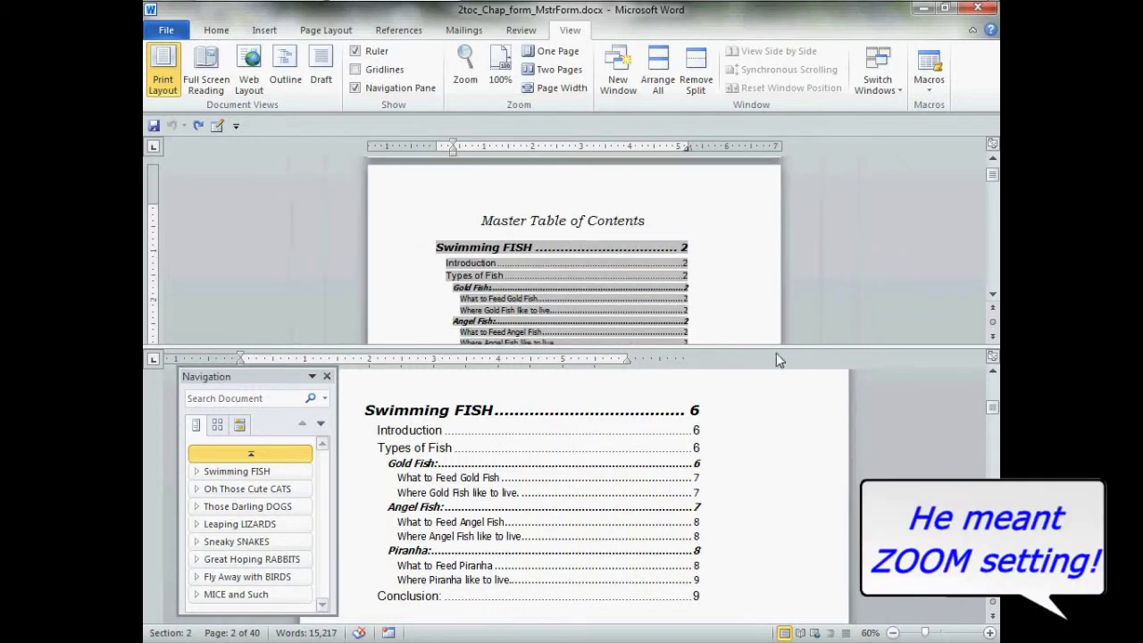
scroll(761, 249, down, 1)
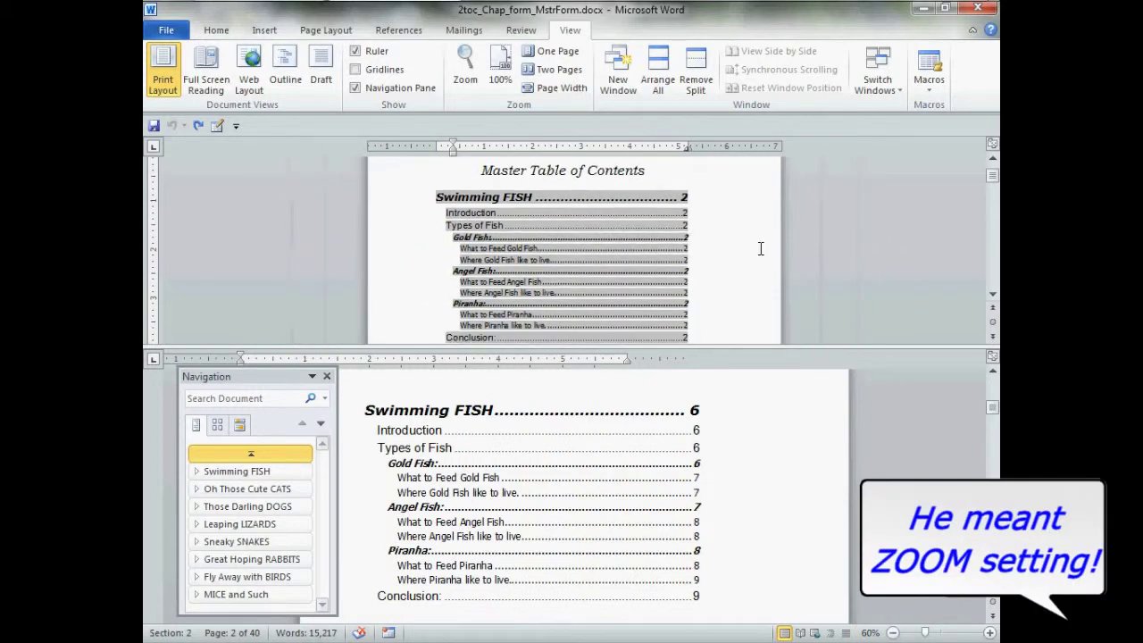
click(680, 172)
scroll(716, 224, down, 1)
scroll(725, 226, up, 1)
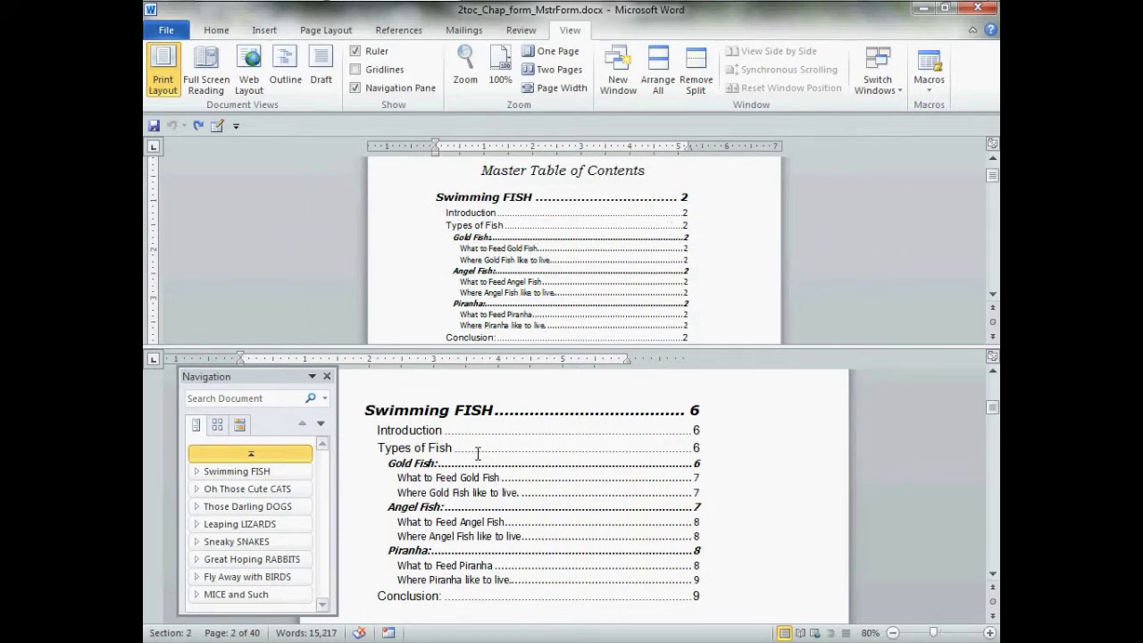
Reduce the lower pane's zoom to 70% so it shows the Swimming FISH chapter title with its complete table of contents
drag(479, 454, 448, 453)
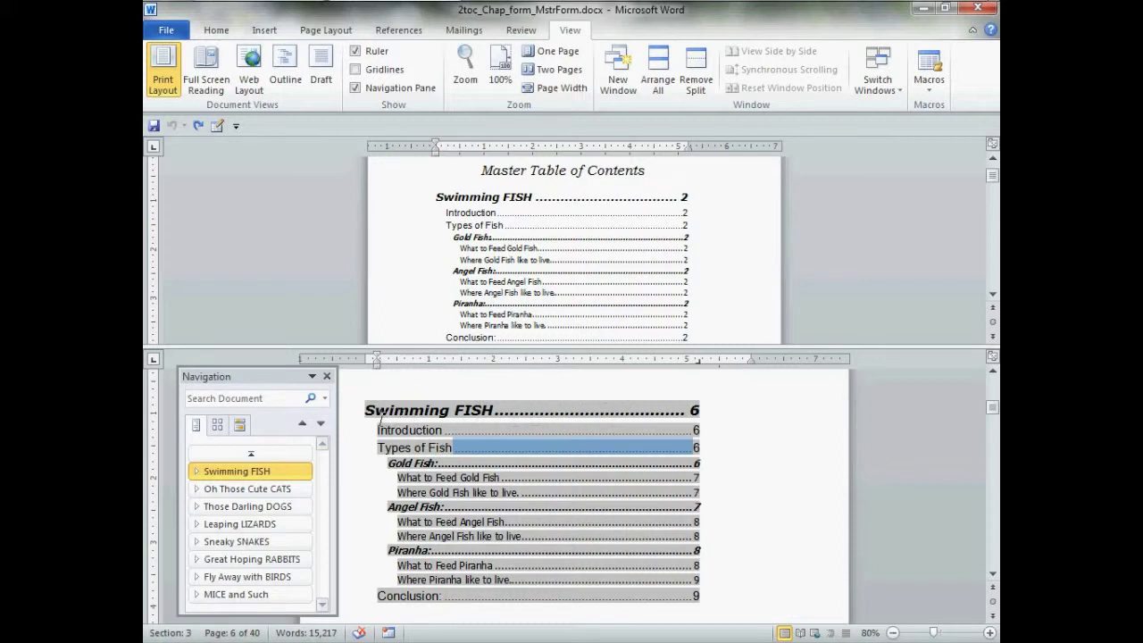
click(410, 422)
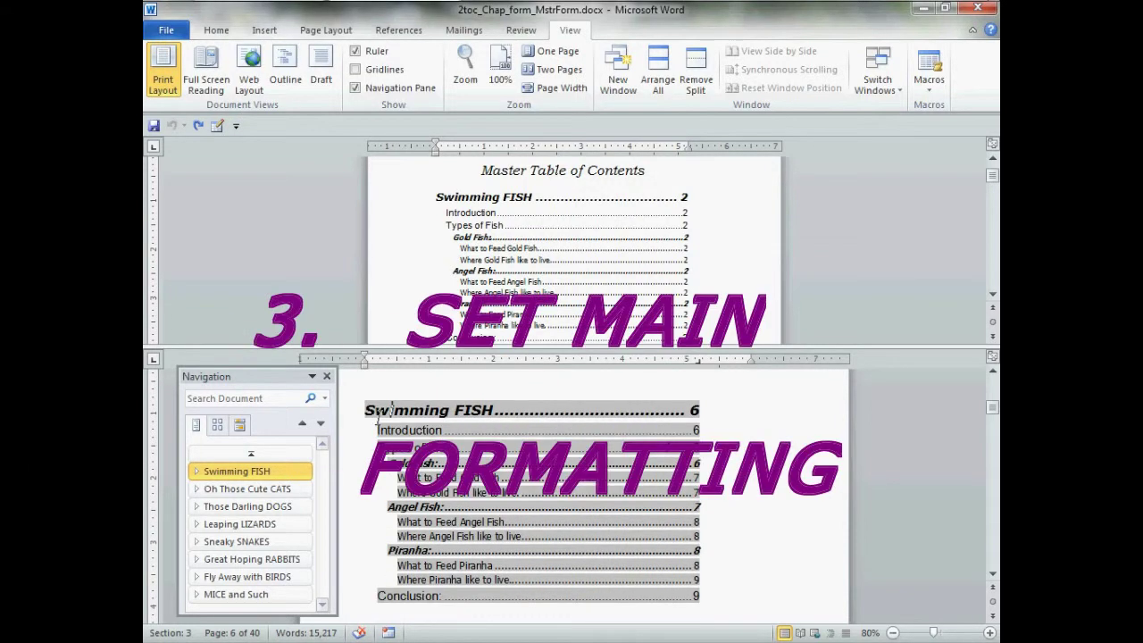
click(892, 632)
scroll(696, 486, down, 1)
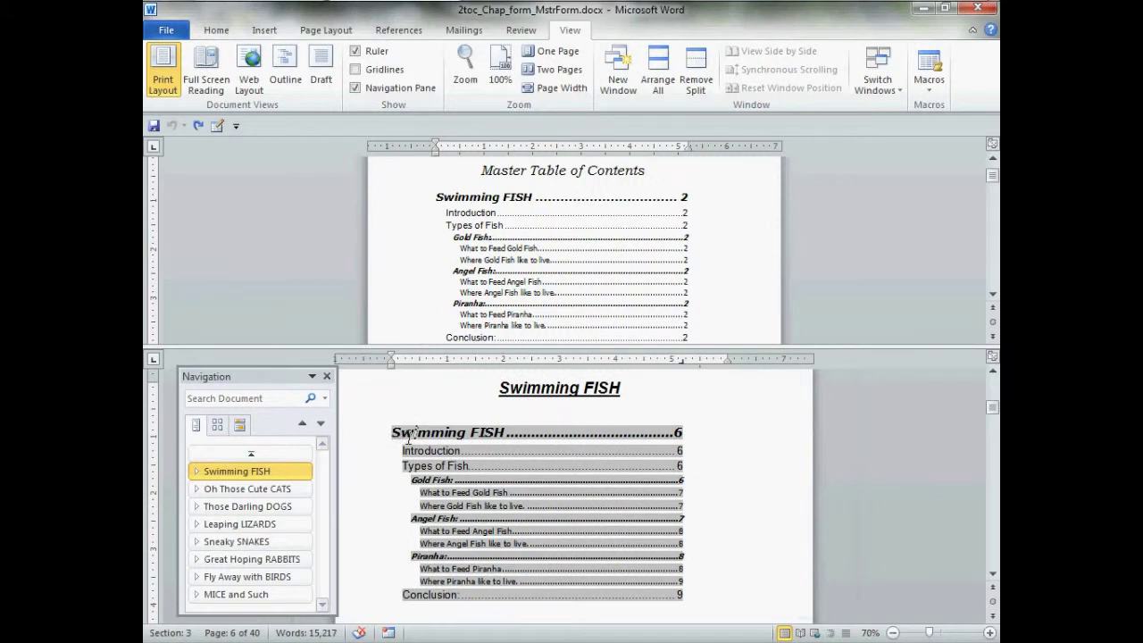
Format the entire Swimming FISH chapter table of contents in Verdana, size 11
drag(406, 437, 695, 599)
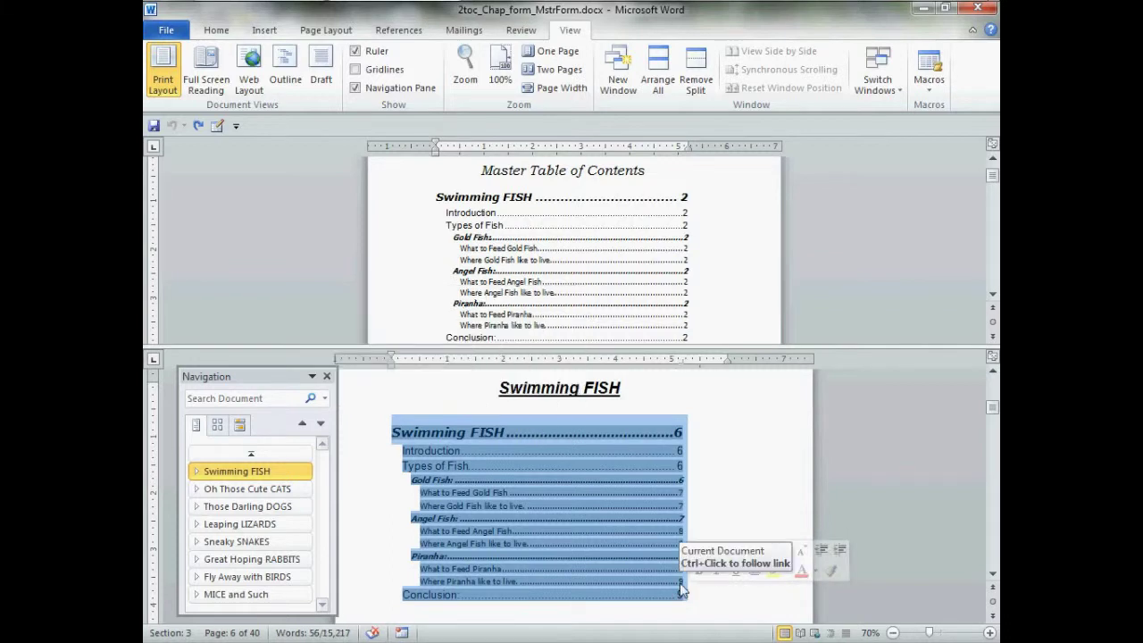
scroll(635, 598, down, 3)
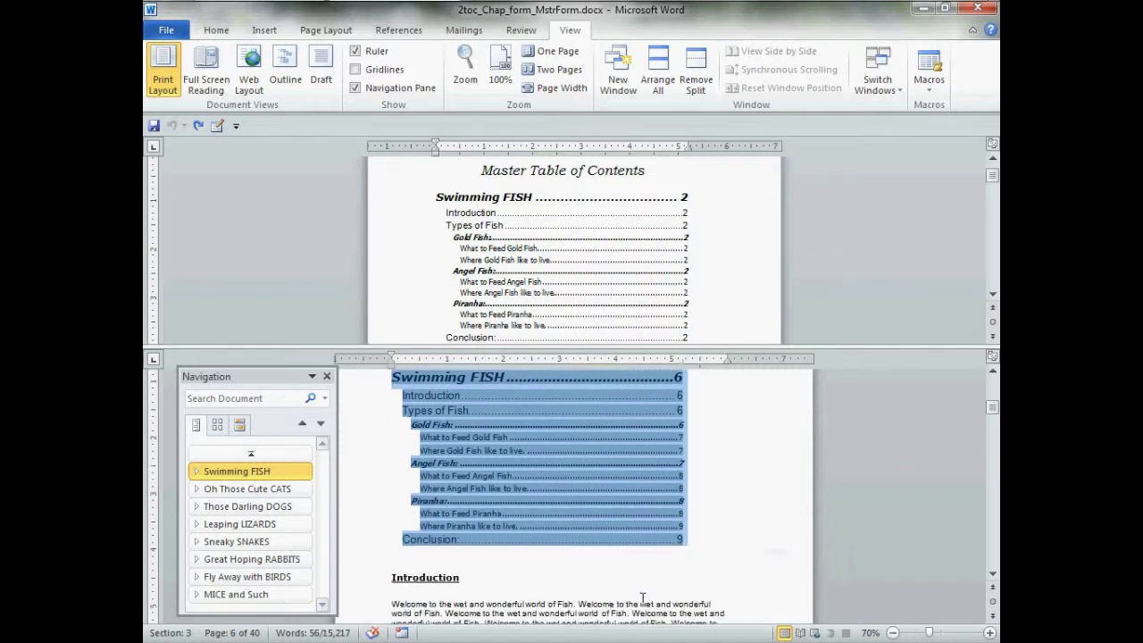
scroll(644, 559, up, 3)
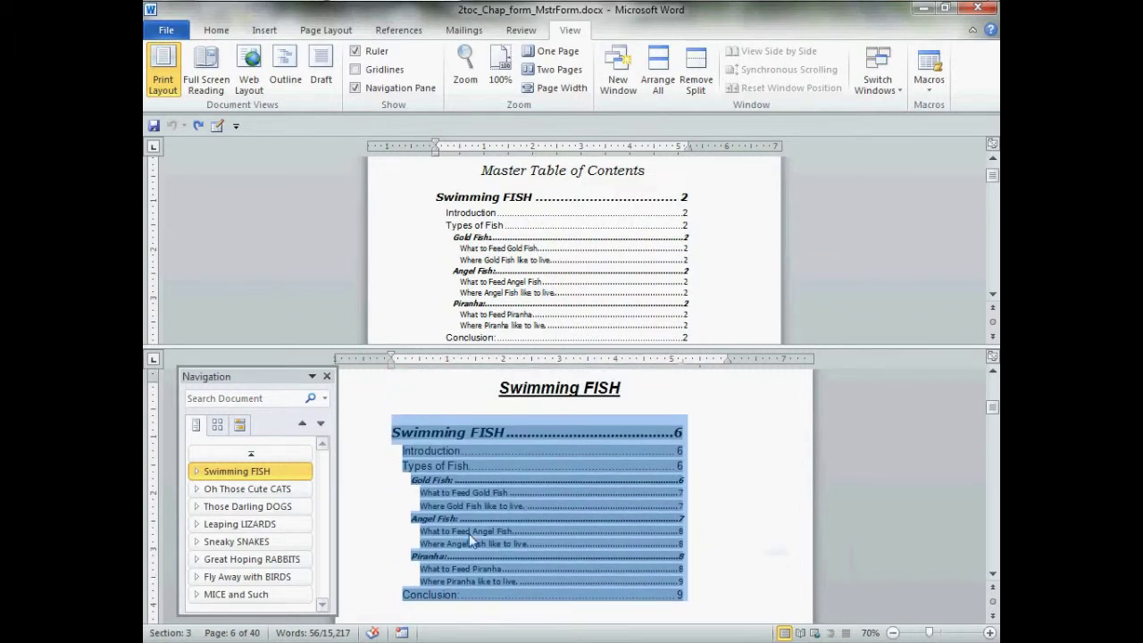
scroll(578, 472, down, 1)
scroll(577, 473, up, 1)
right_click(577, 472)
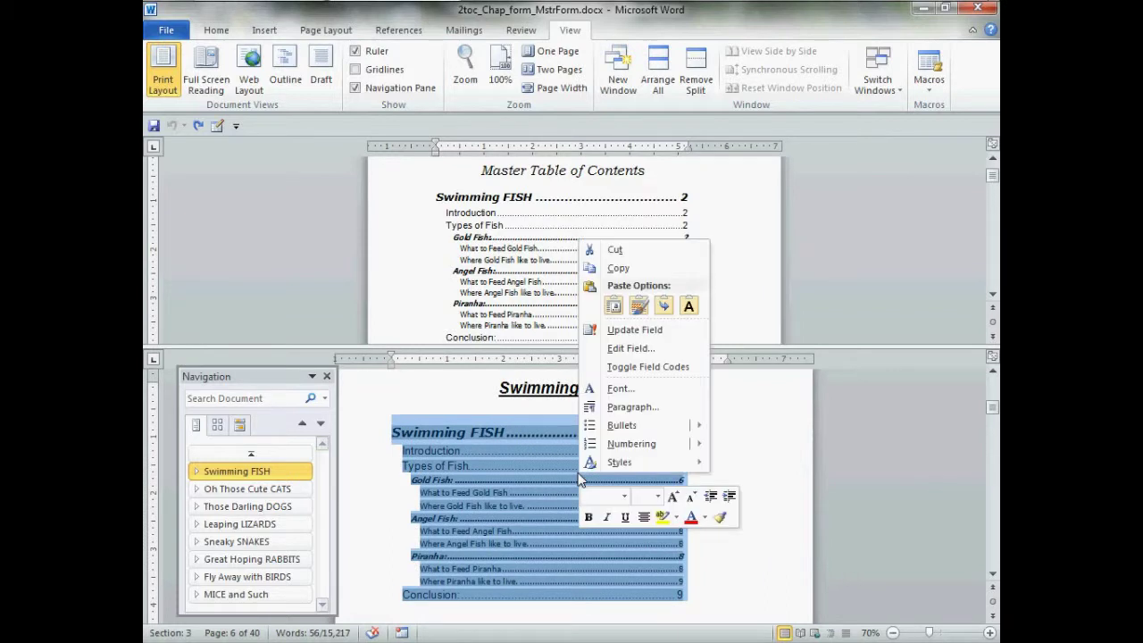
click(624, 496)
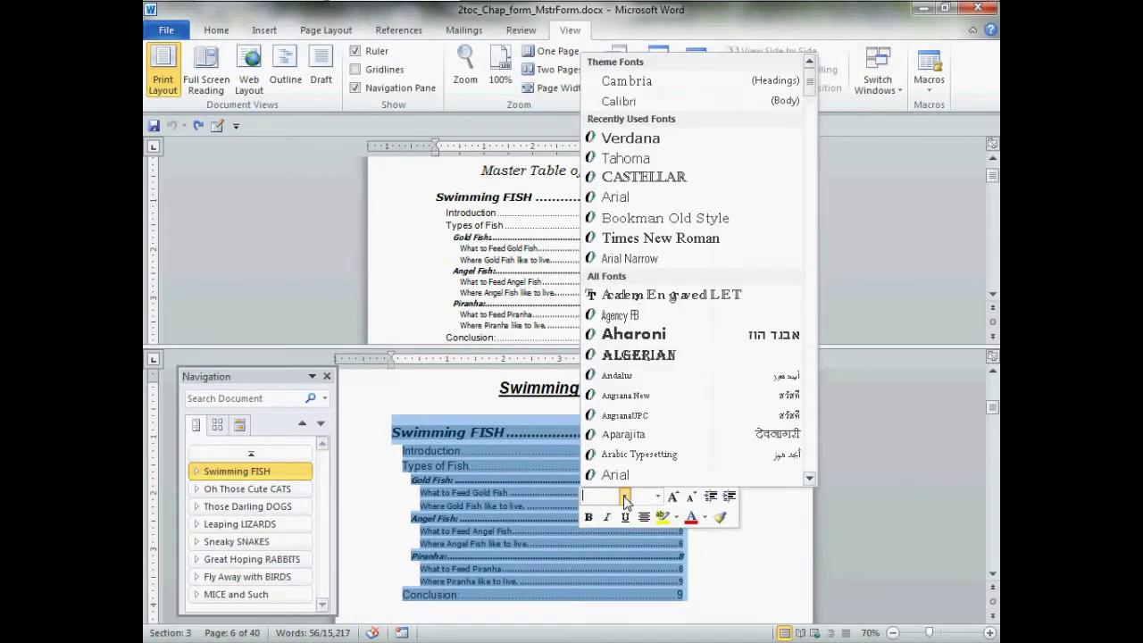
click(648, 148)
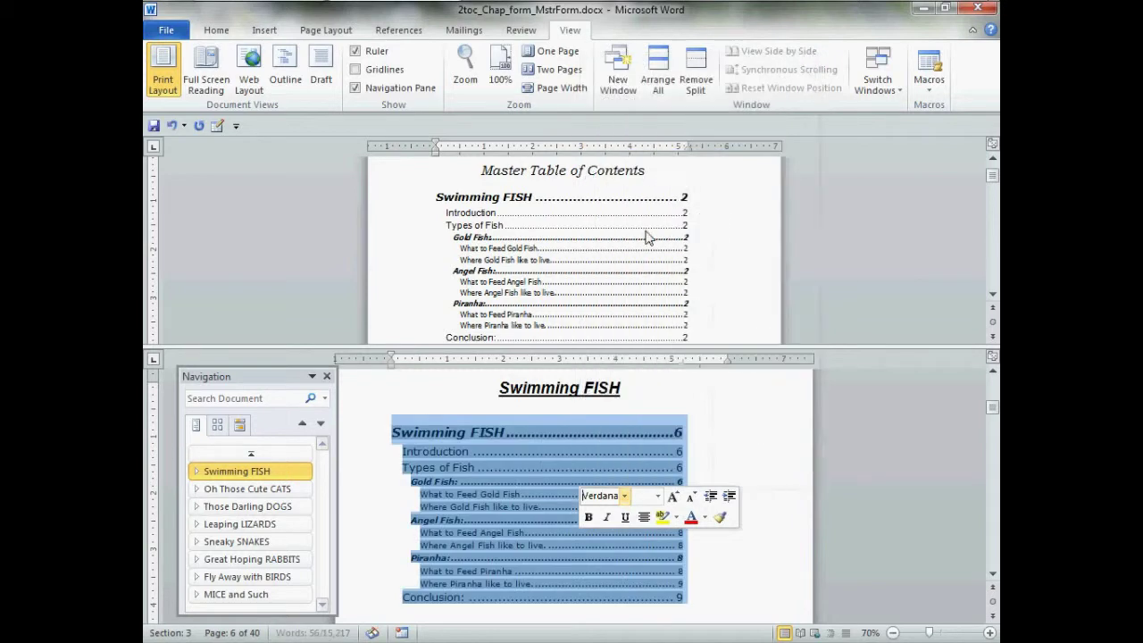
click(658, 496)
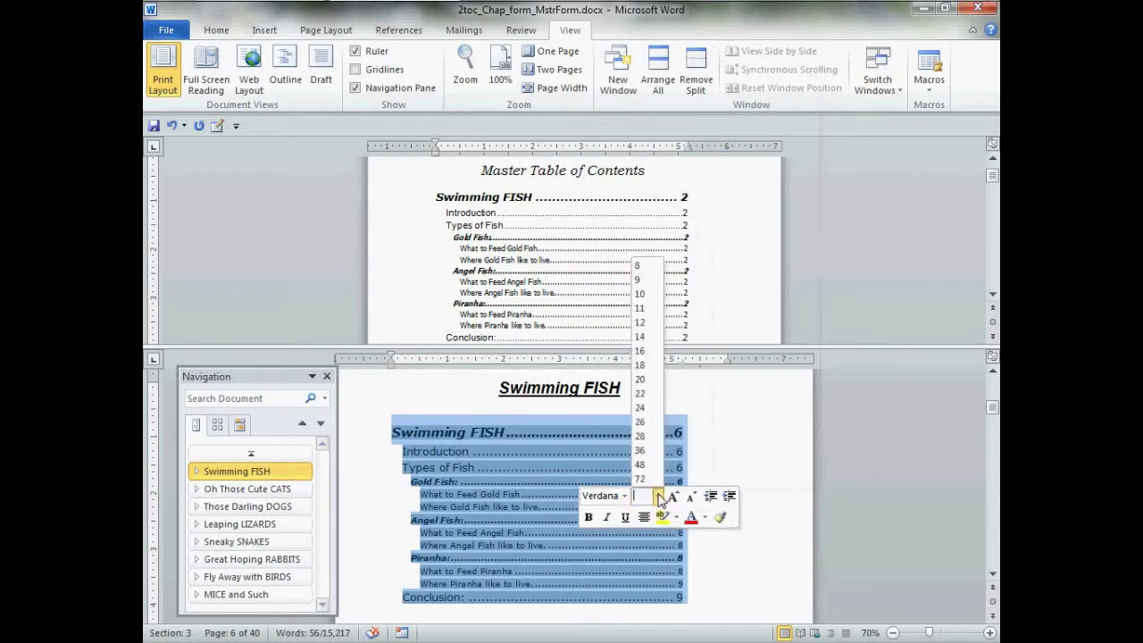
click(640, 309)
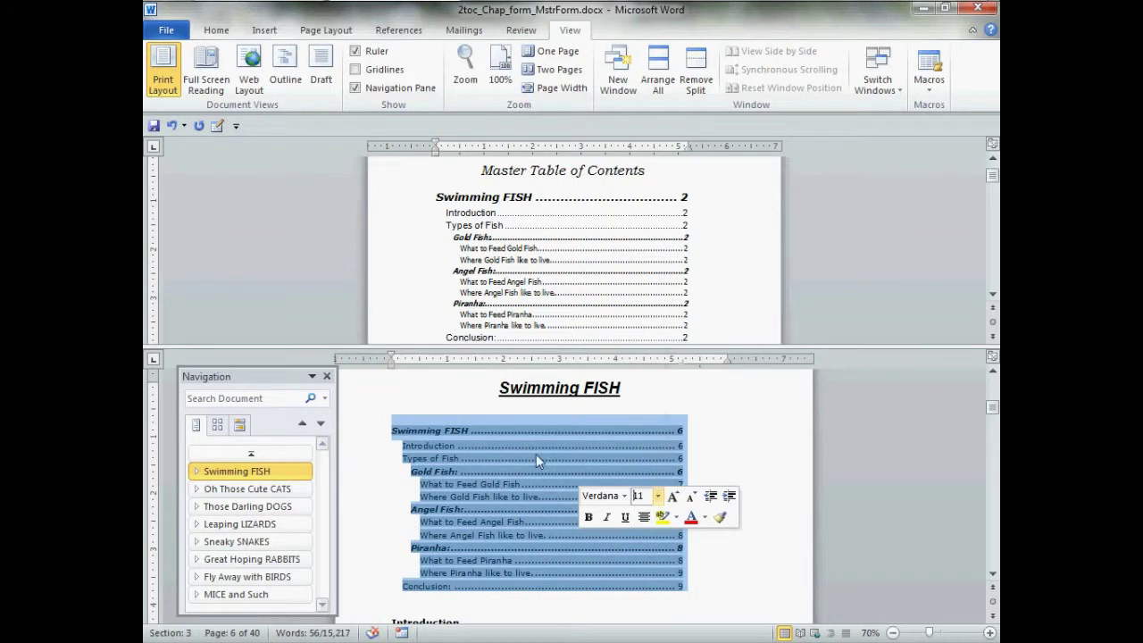
Remove all bold and italic formatting from the entire Swimming FISH chapter table of contents
click(589, 518)
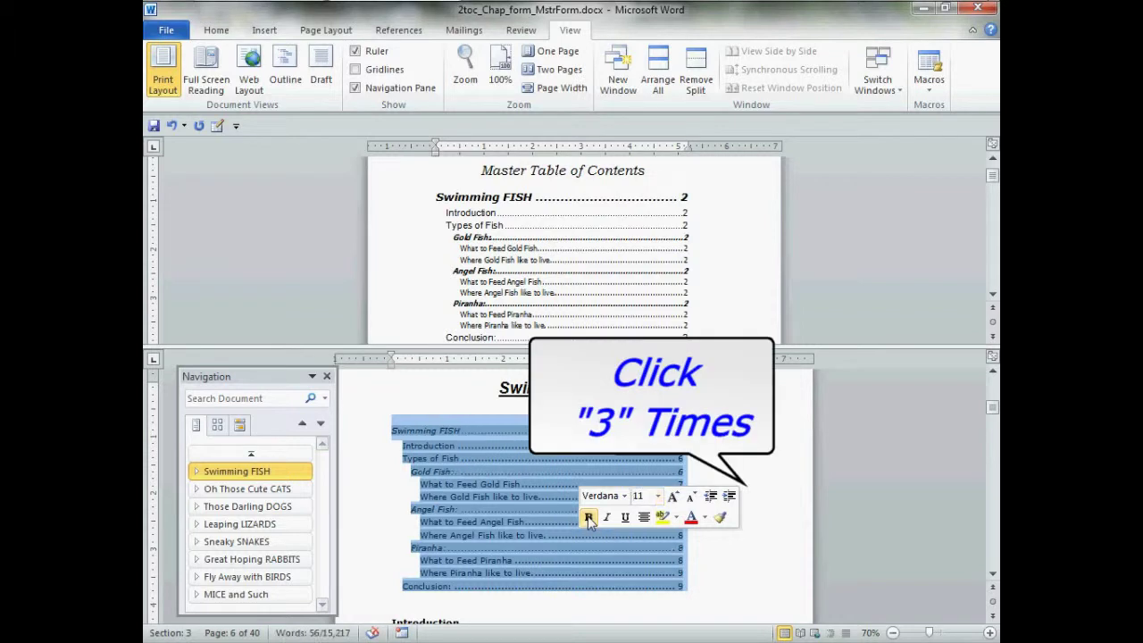
click(589, 518)
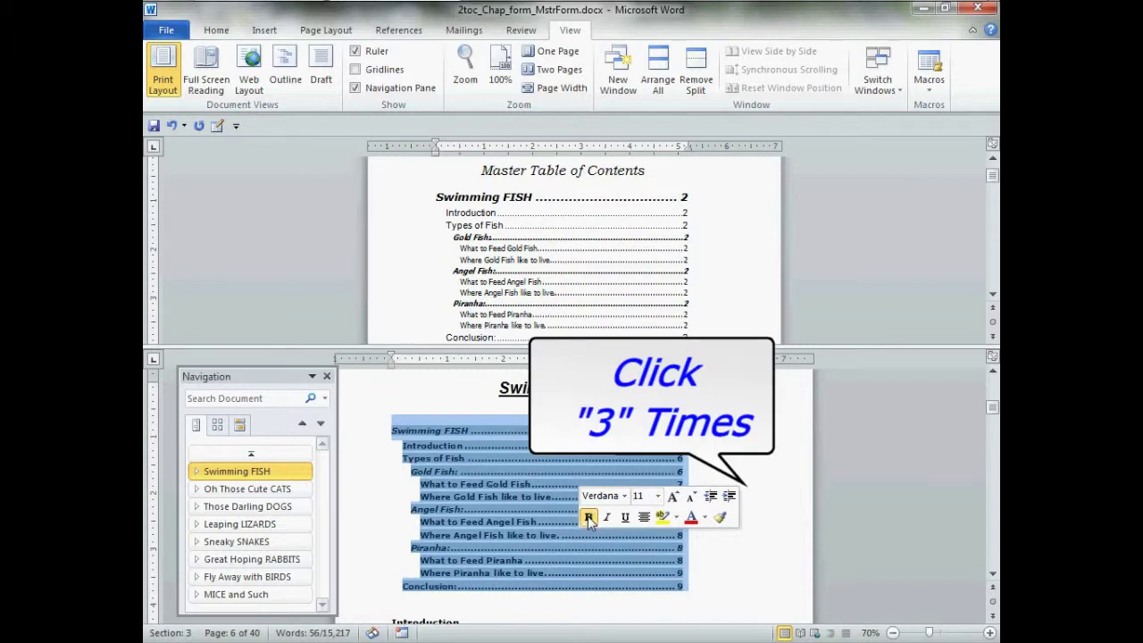
click(589, 518)
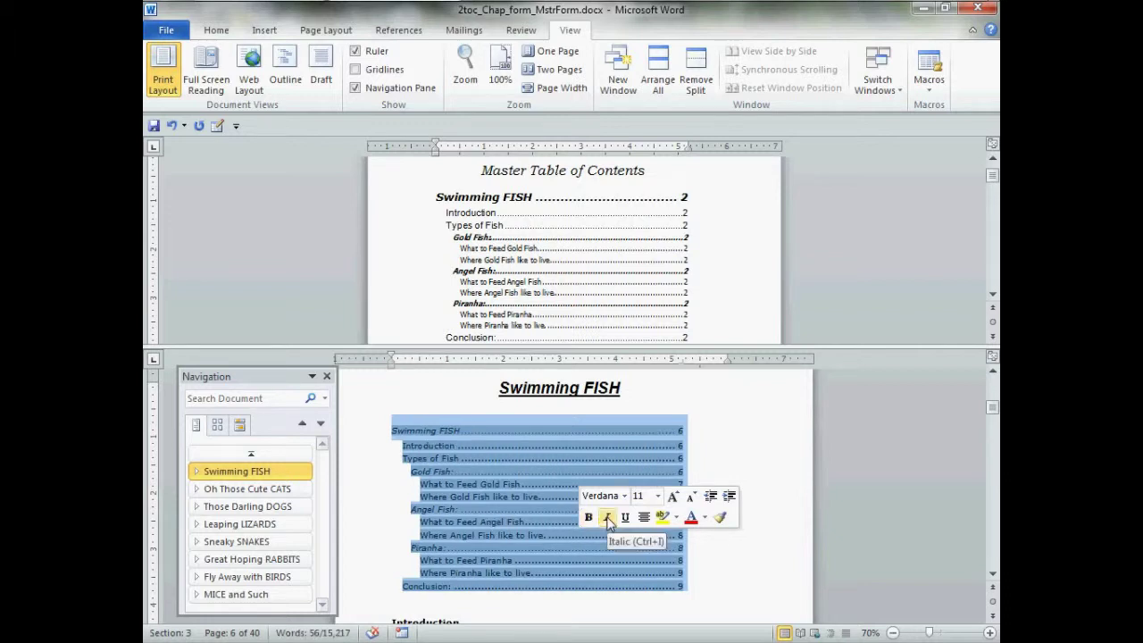
click(607, 518)
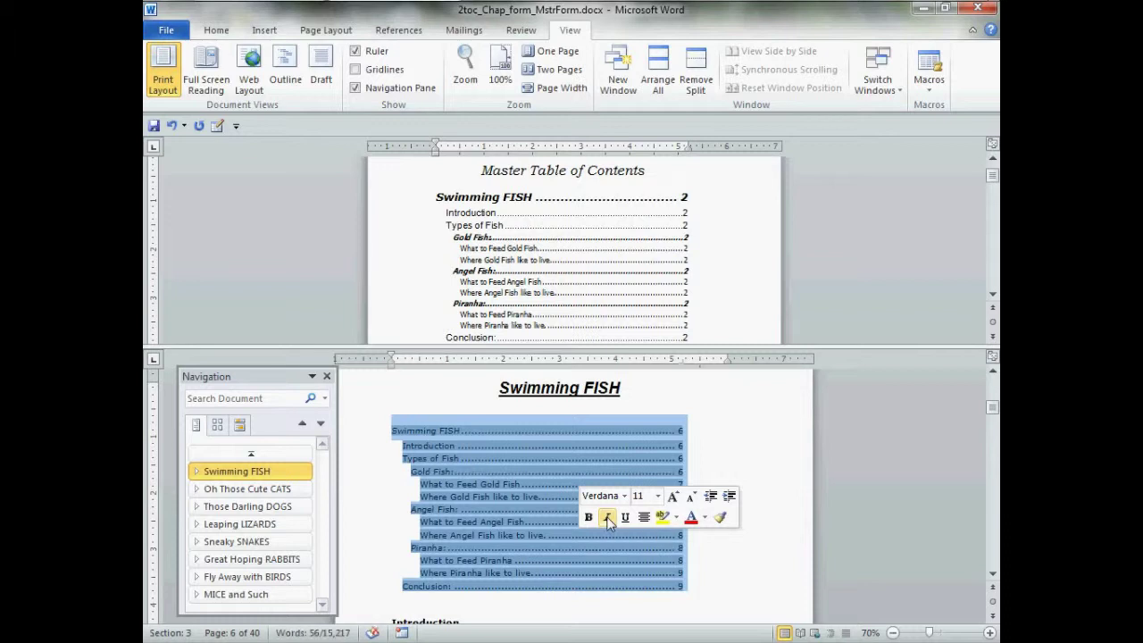
click(608, 519)
click(607, 518)
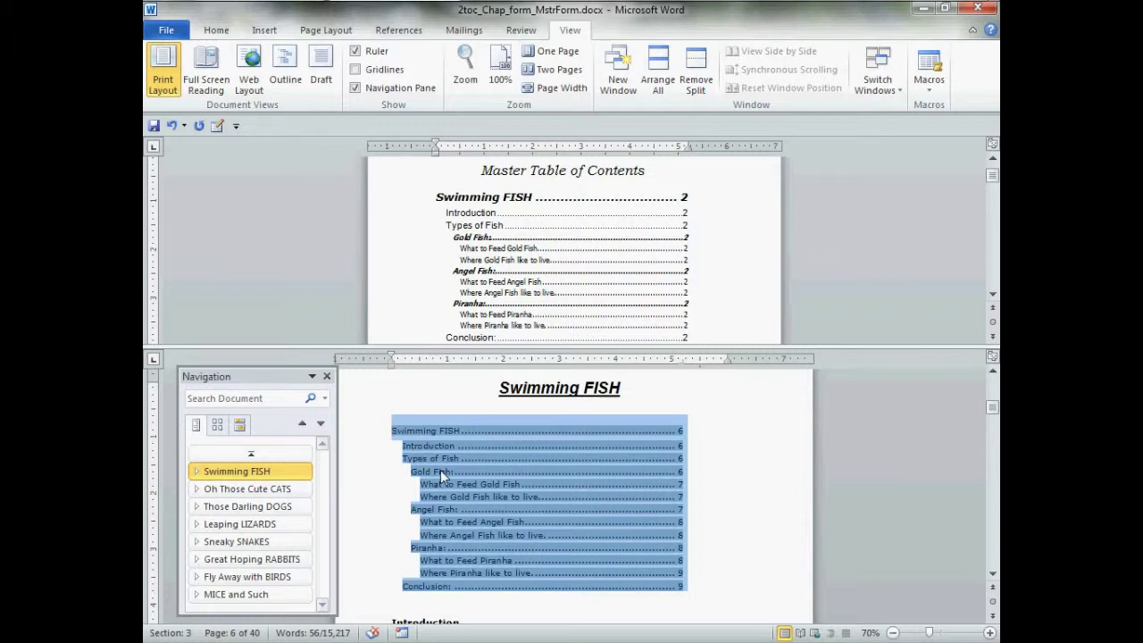
Set the Swimming FISH chapter table of contents paragraphs to spacing 1 before, 0 after, and a left indent of 0
right_click(440, 470)
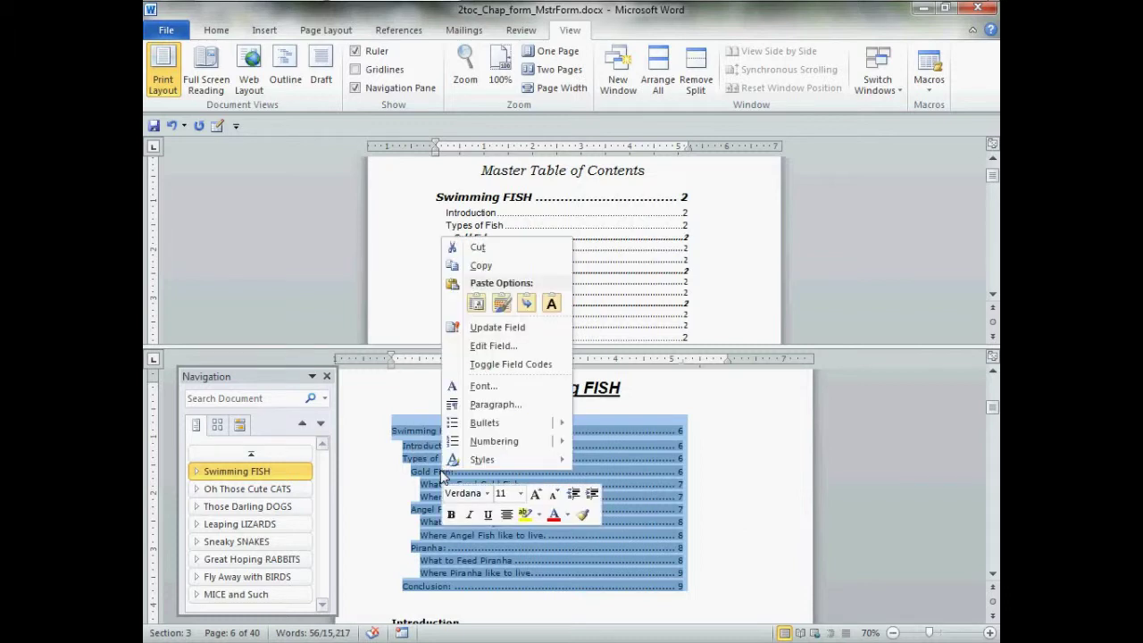
click(527, 407)
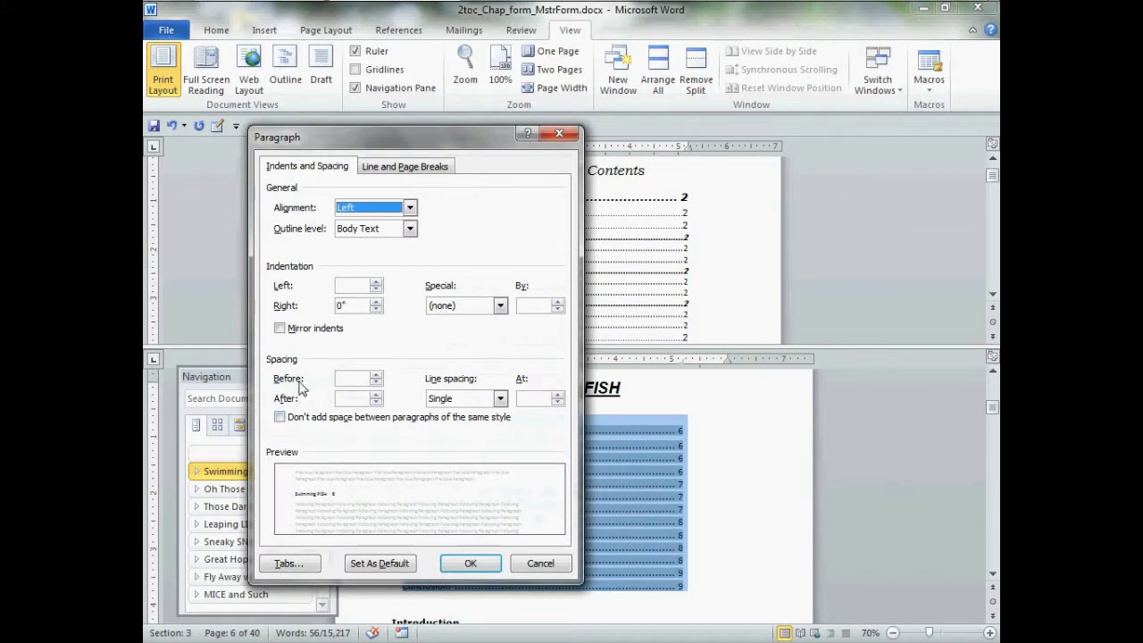
click(360, 402)
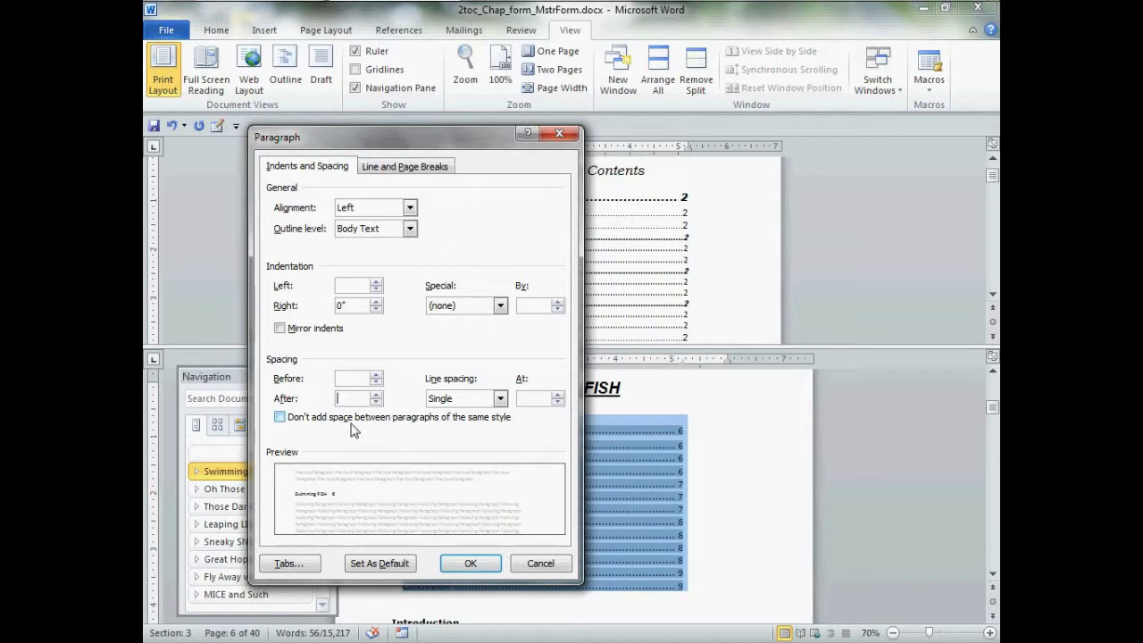
text(0)
click(319, 382)
text(1)
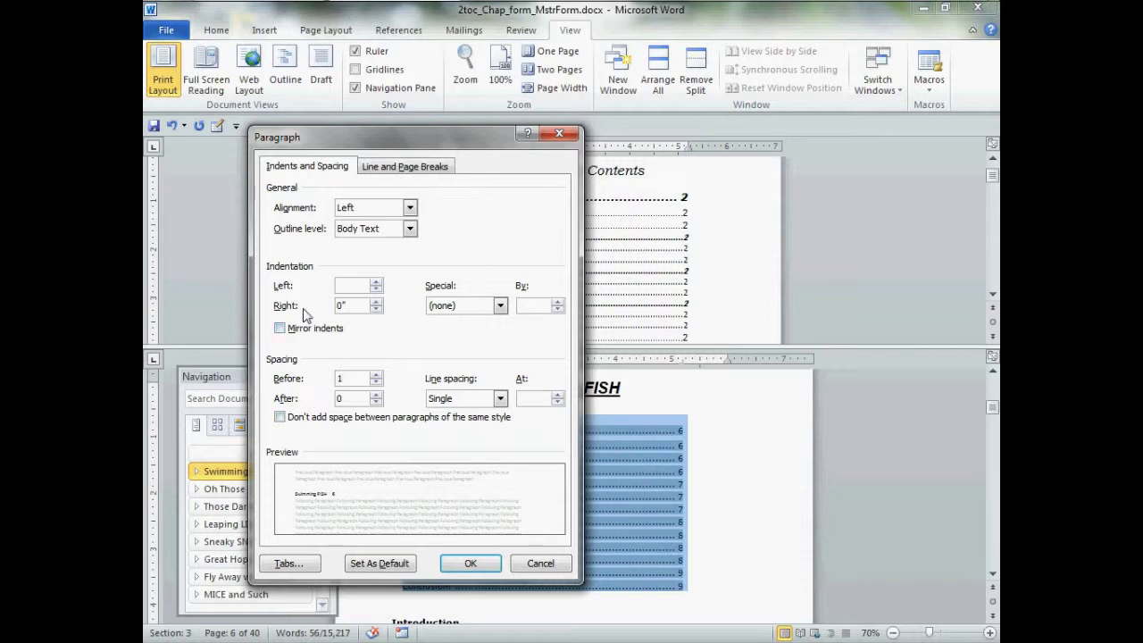
click(346, 288)
text(0)
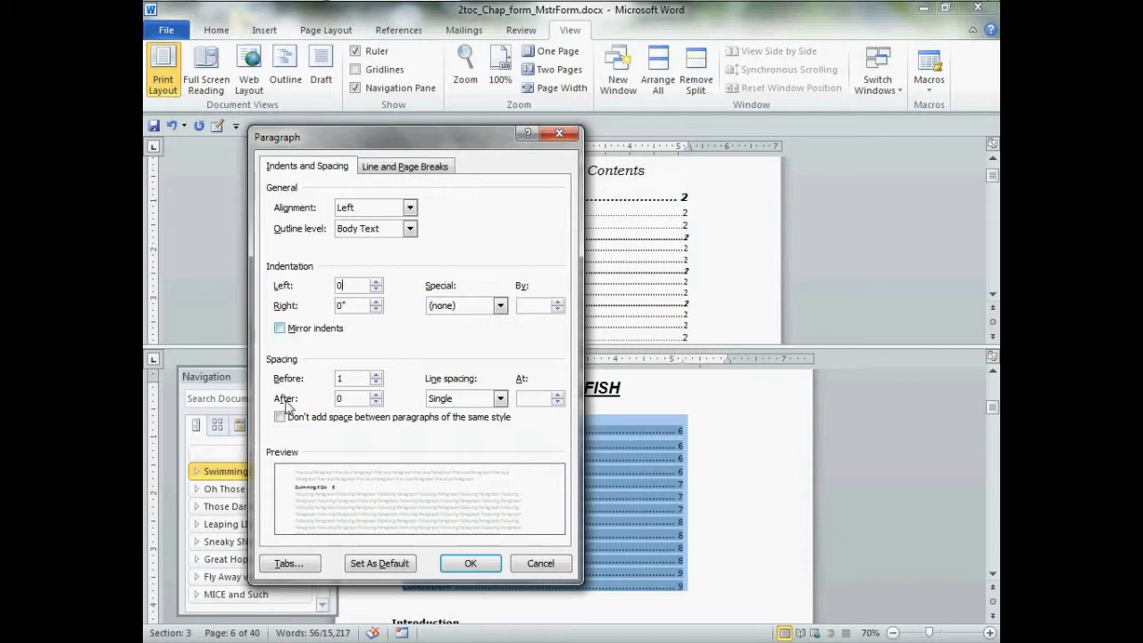
click(470, 564)
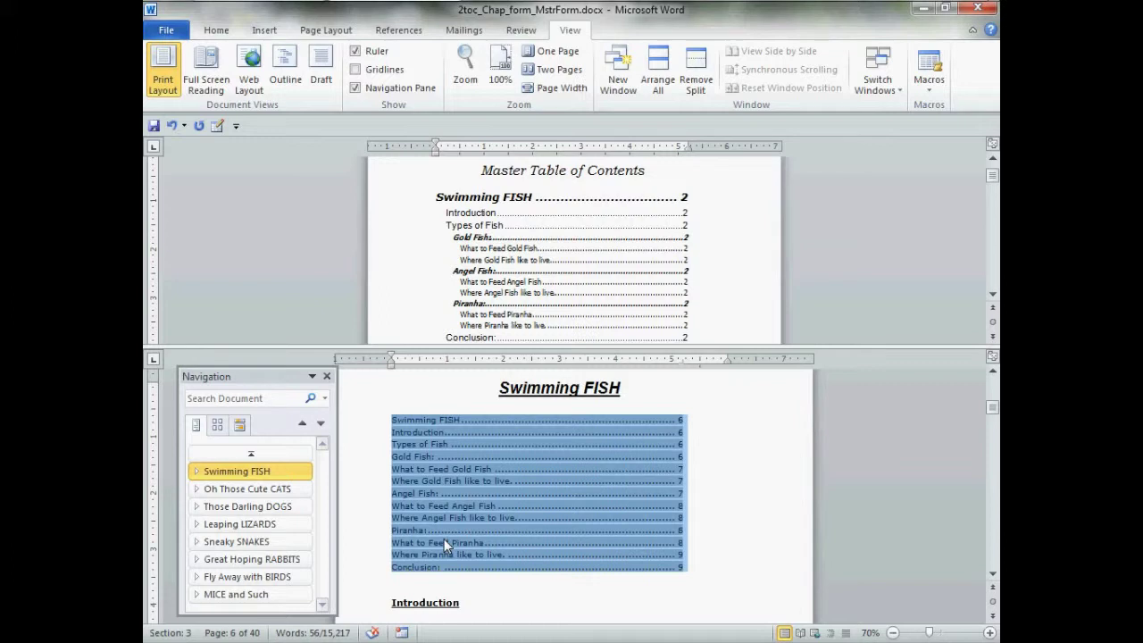
Show the paragraph marks and place the cursor in the Swimming FISH chapter table of contents
click(216, 30)
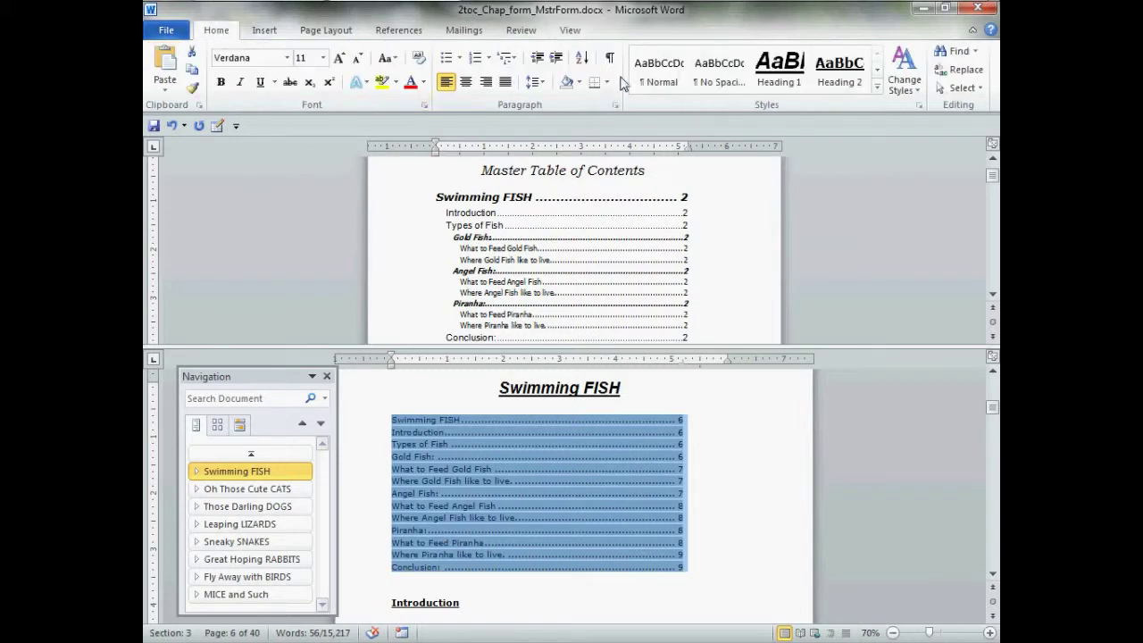
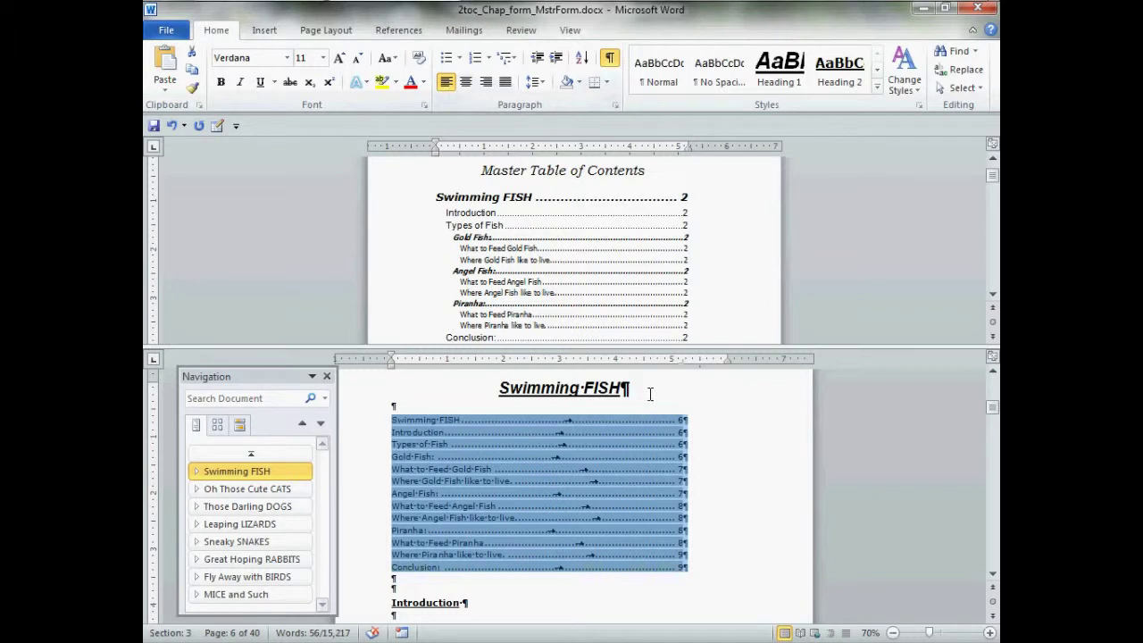
click(650, 394)
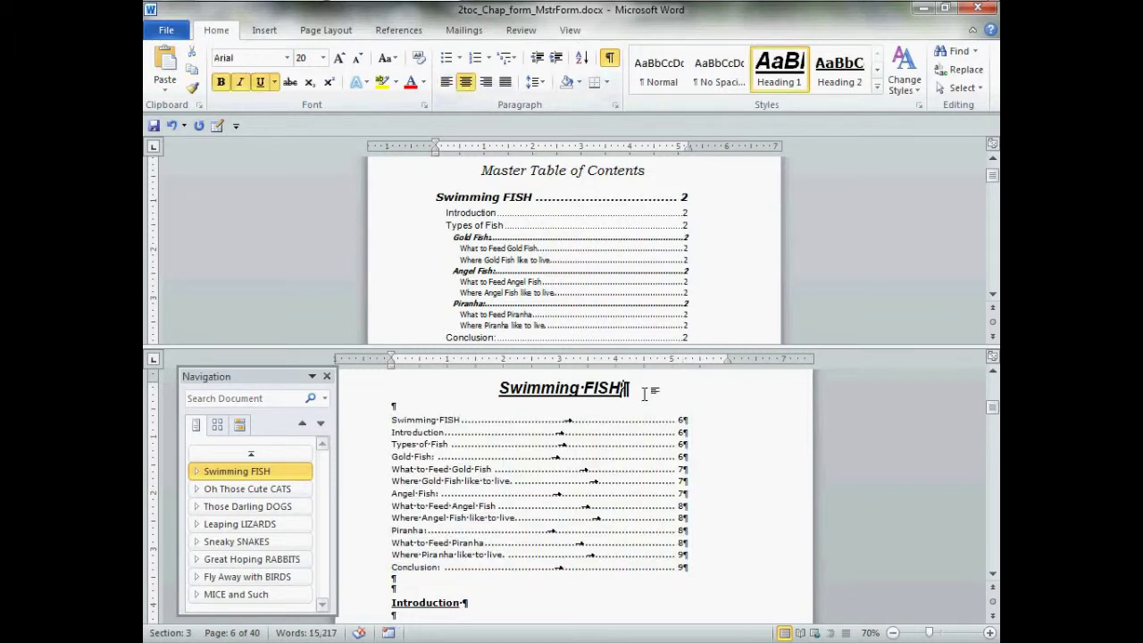
click(401, 433)
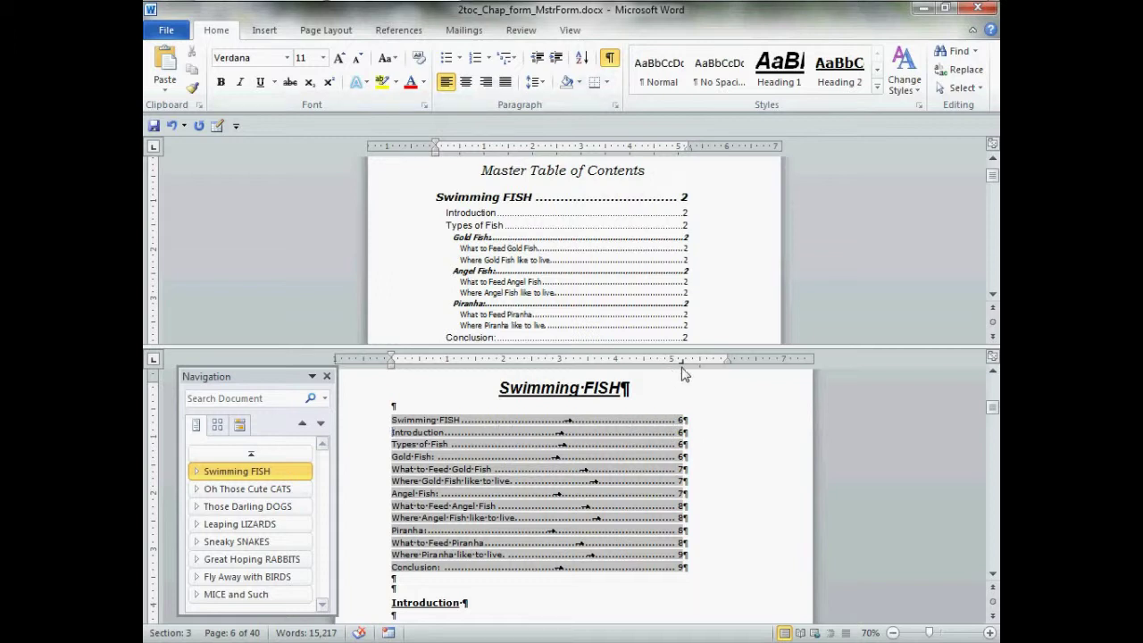
Move the right tab stop of all Swimming FISH chapter table of contents entries to about 4.3 inches on the ruler
click(990, 633)
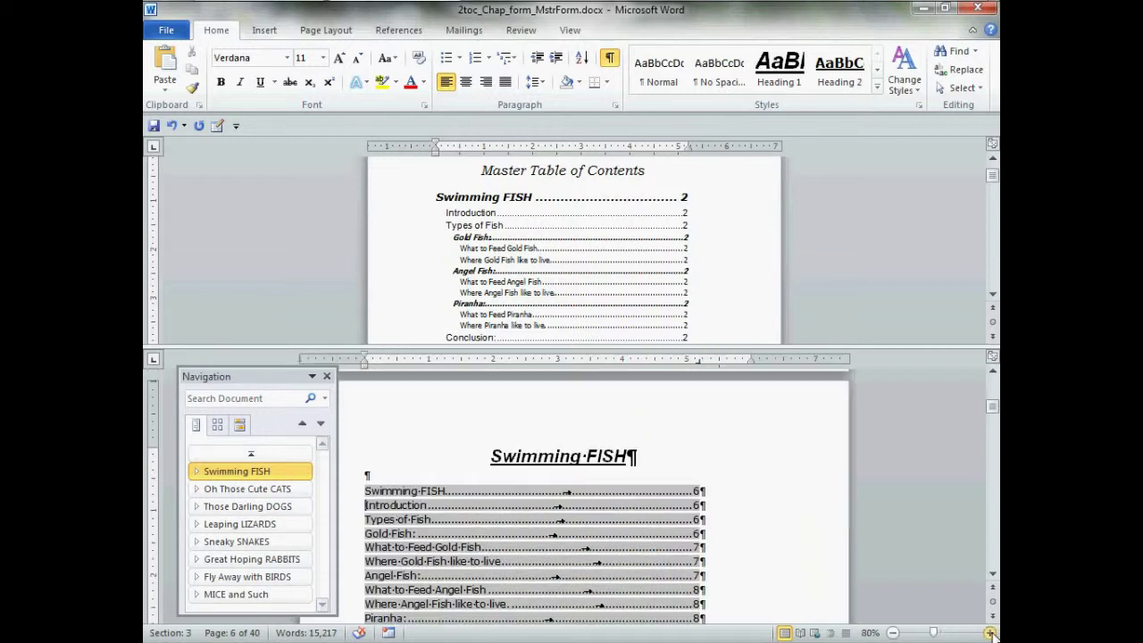
click(990, 633)
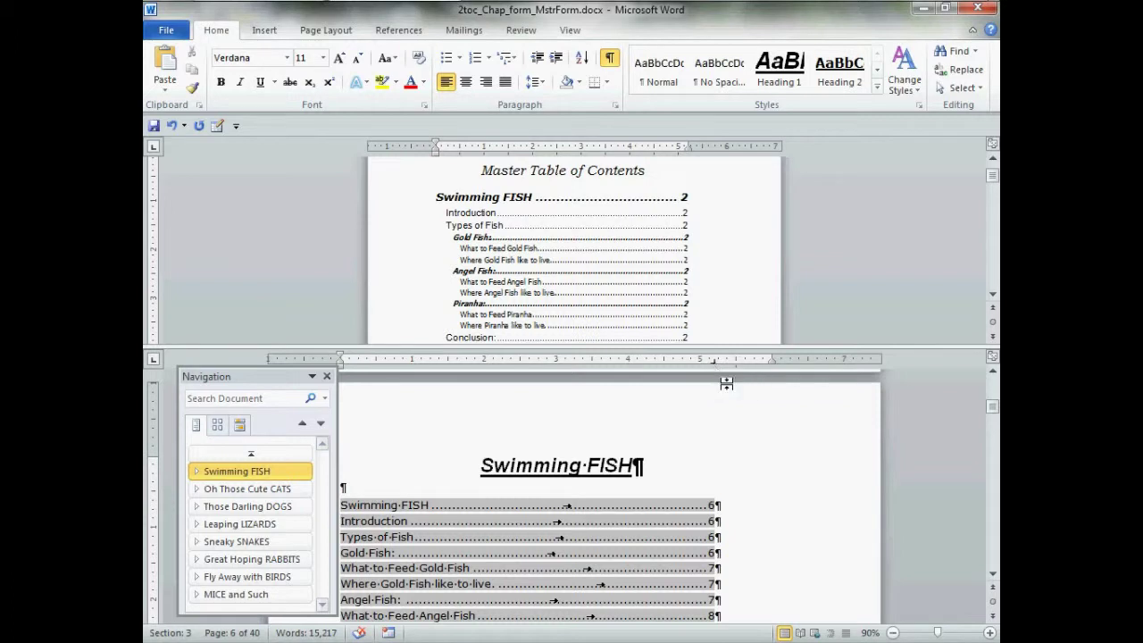
click(891, 633)
click(892, 633)
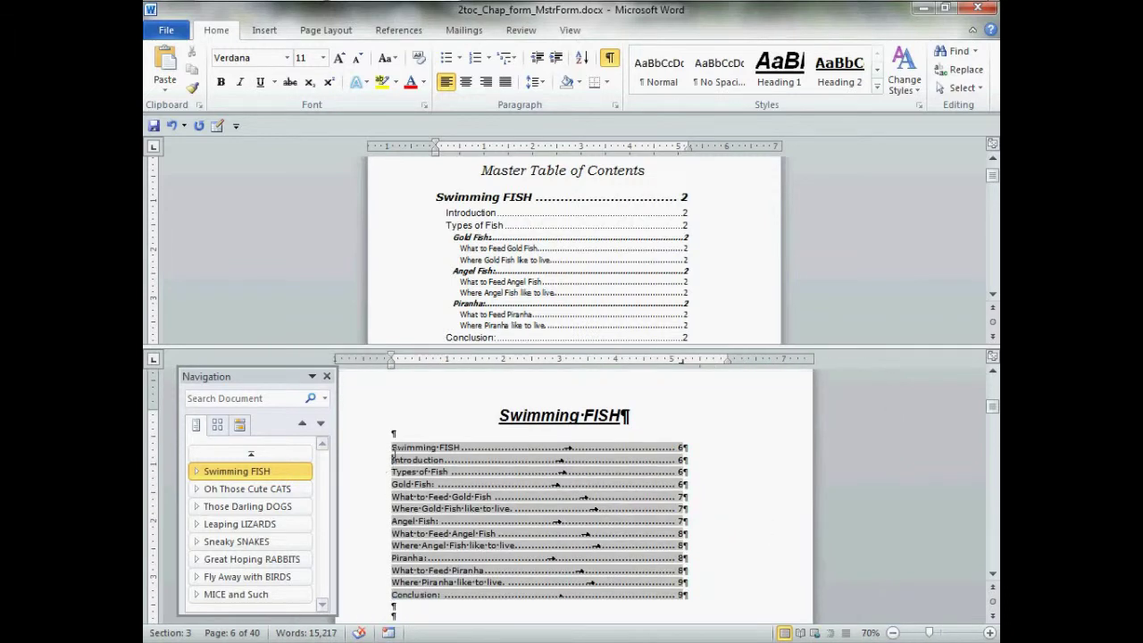
drag(395, 449, 579, 601)
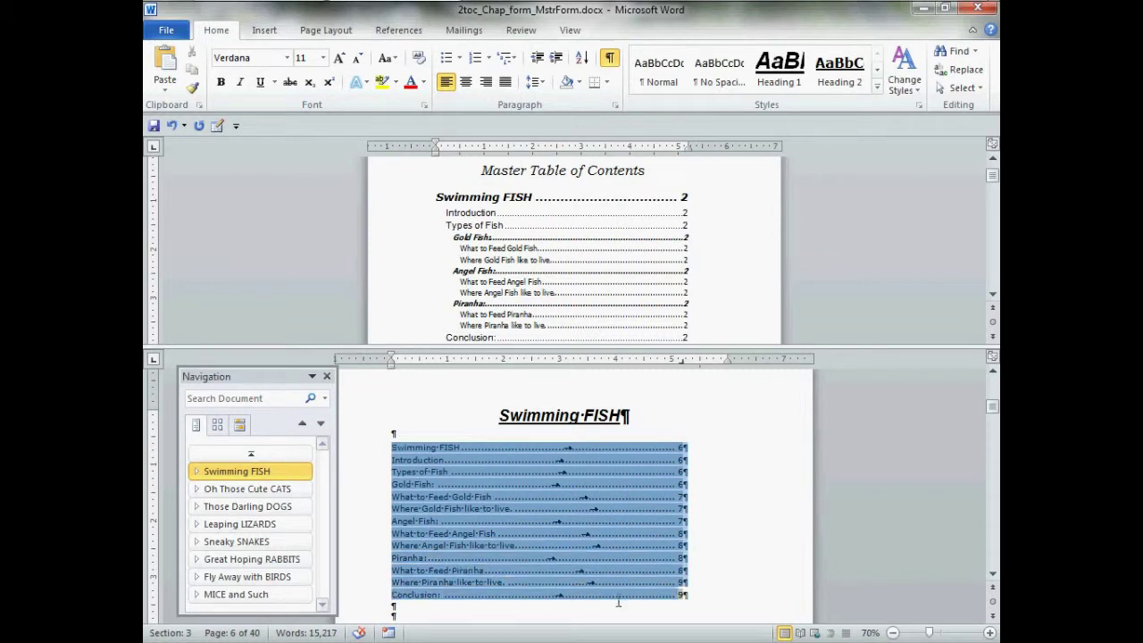
drag(668, 603, 701, 600)
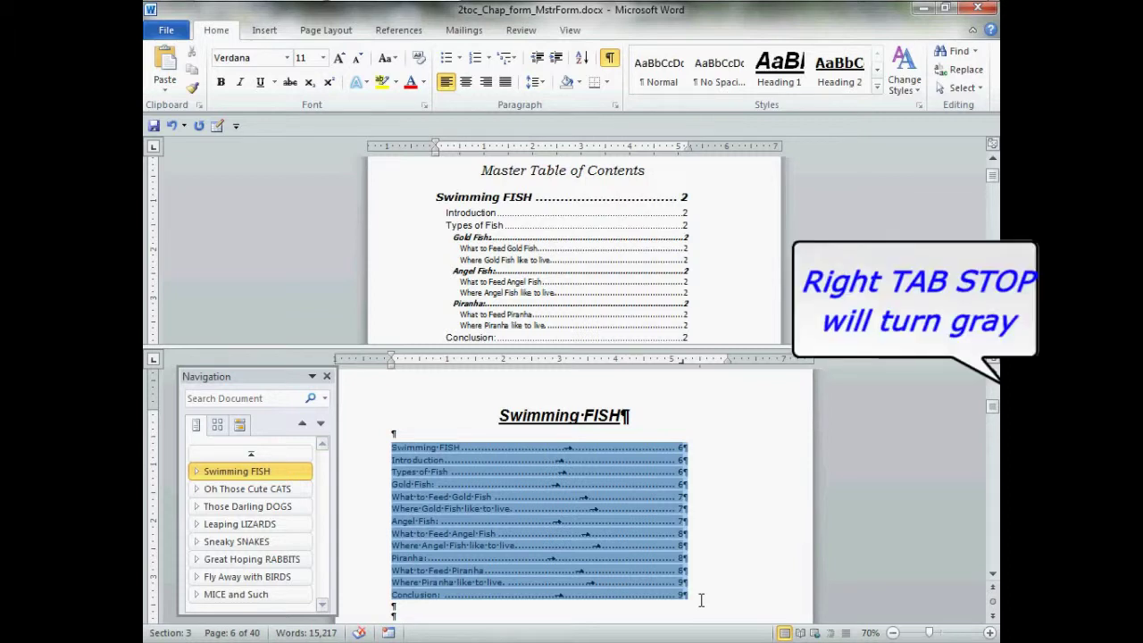
drag(701, 600, 697, 600)
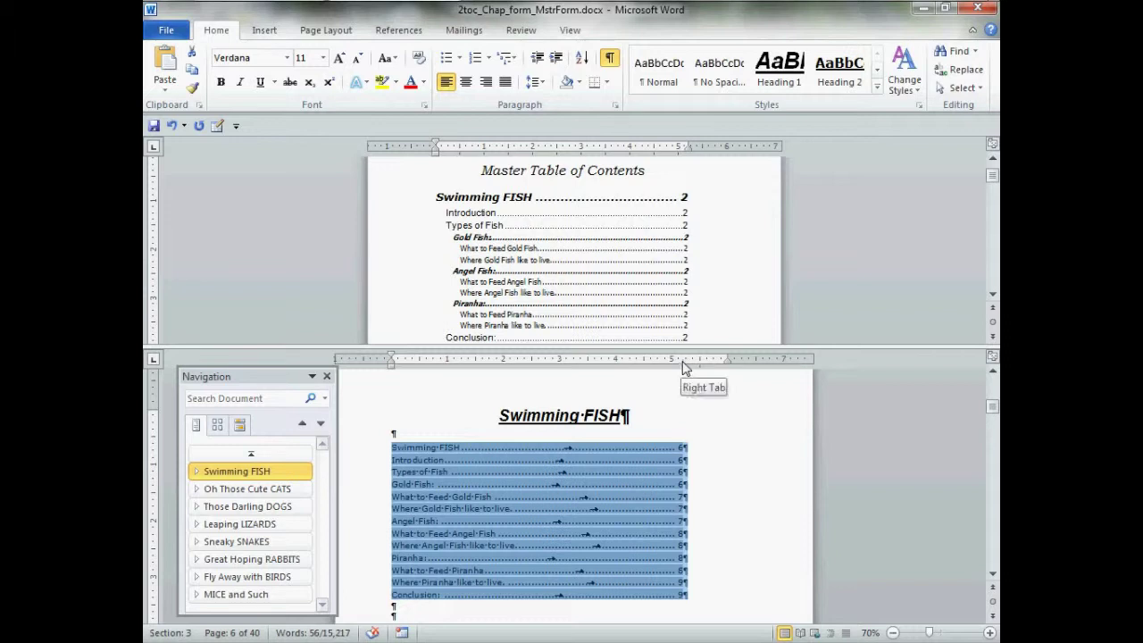
mouse_move(684, 366)
mouse_down()
mouse_move(644, 364)
mouse_move(706, 368)
mouse_up()
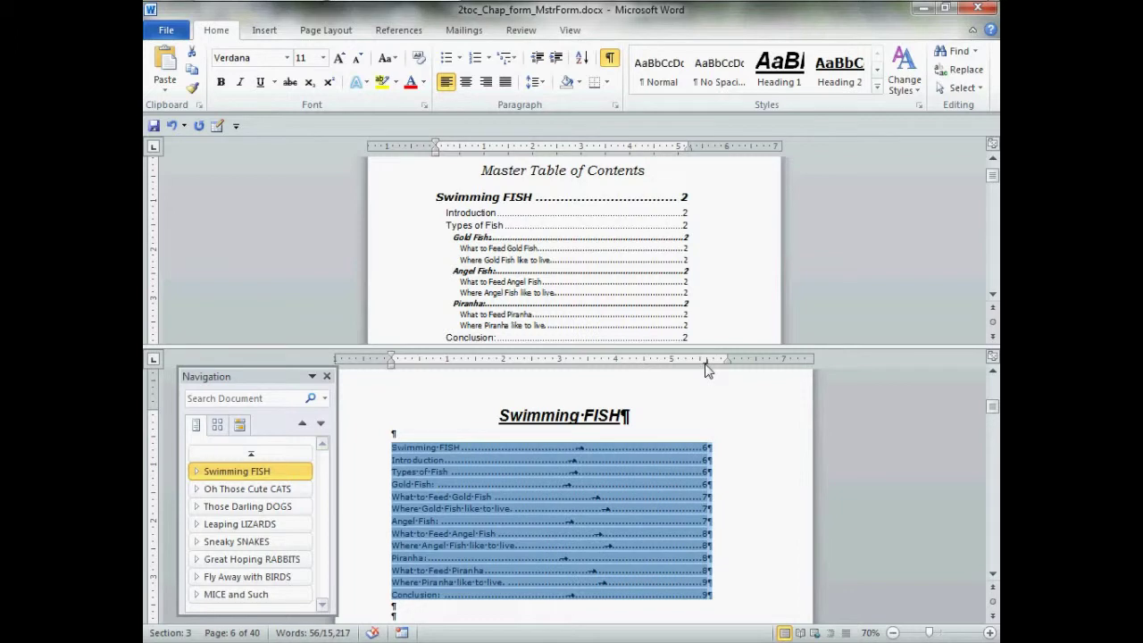
drag(705, 367, 633, 366)
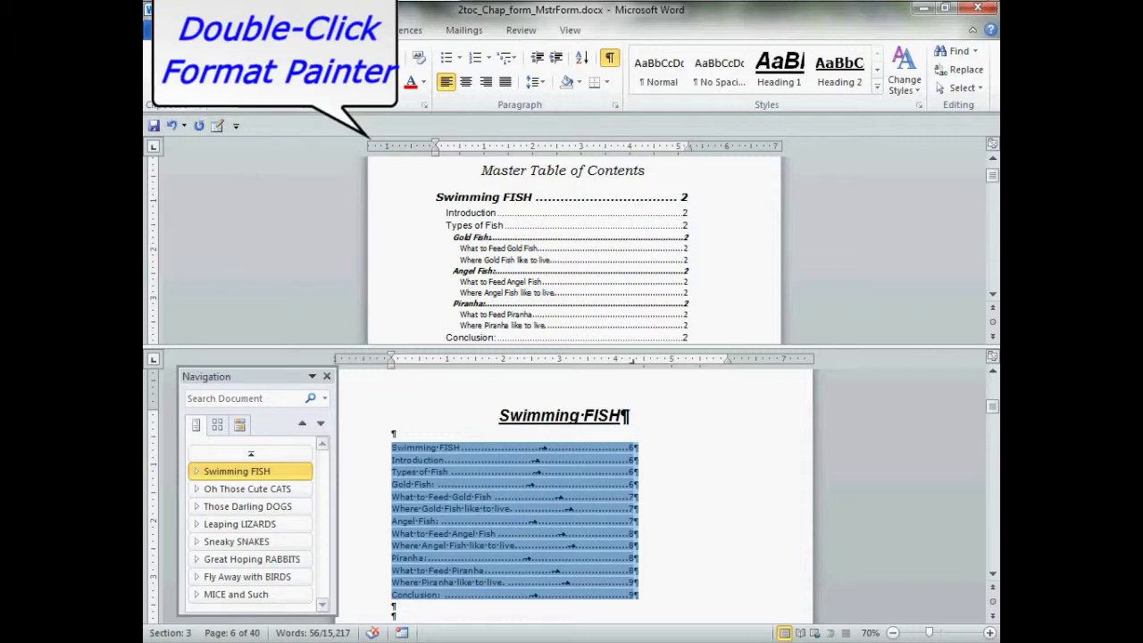
Copy the Swimming FISH contents formatting with Format Painter to the Oh Those Cute CATS and Those Darling DOGS chapter tables of contents, and return to Swimming FISH
double_click(199, 86)
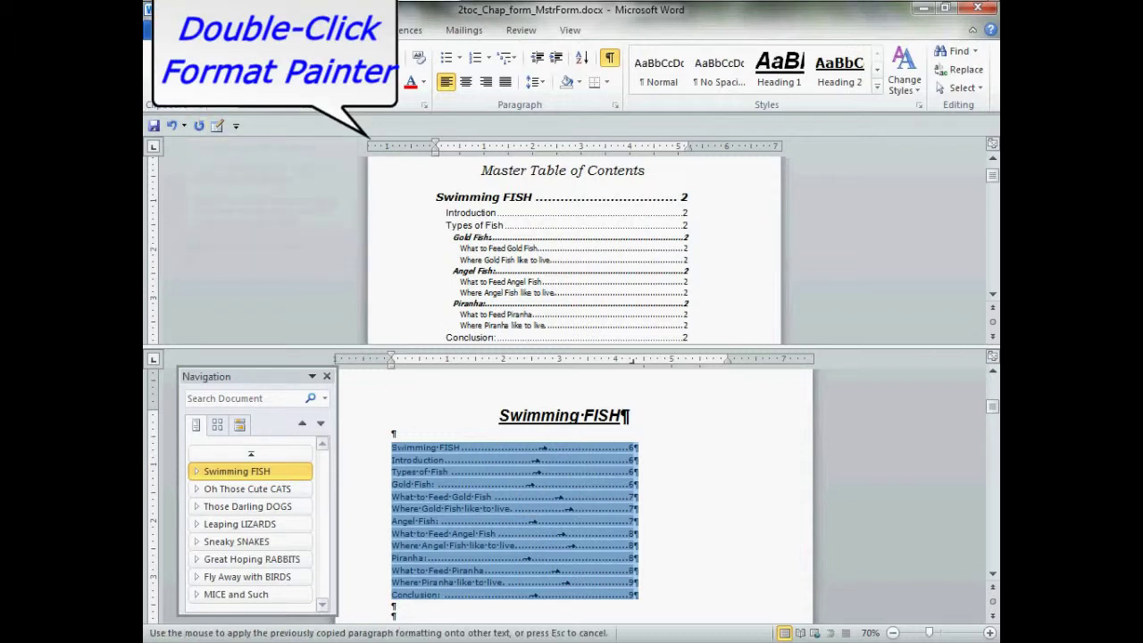
click(295, 491)
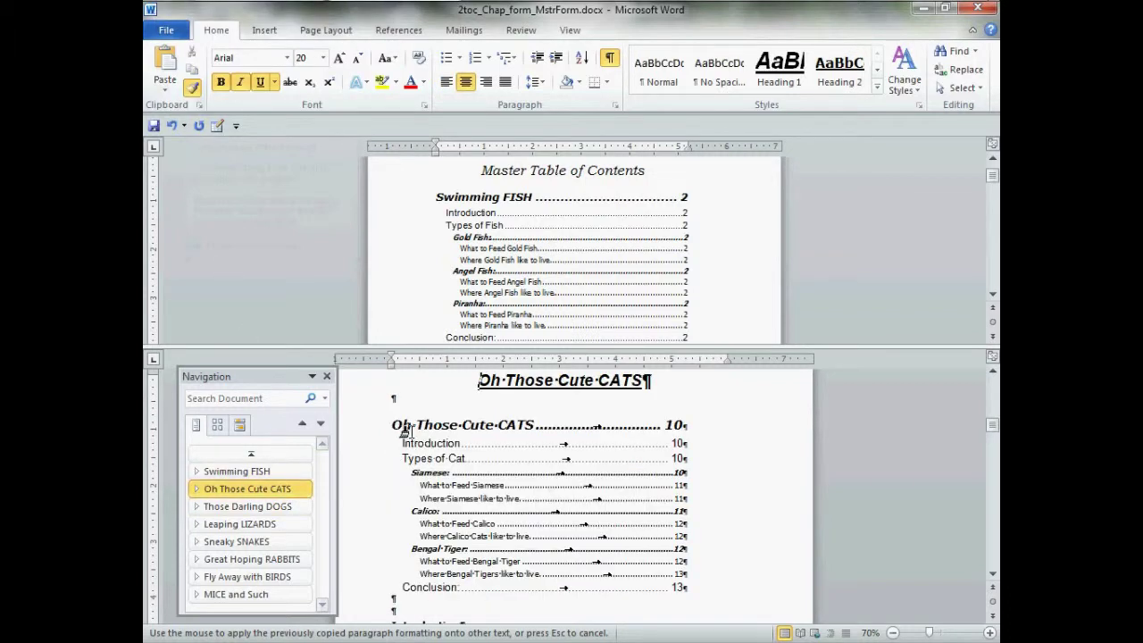
mouse_move(403, 431)
mouse_down()
mouse_move(625, 594)
mouse_move(707, 596)
mouse_move(688, 589)
mouse_up()
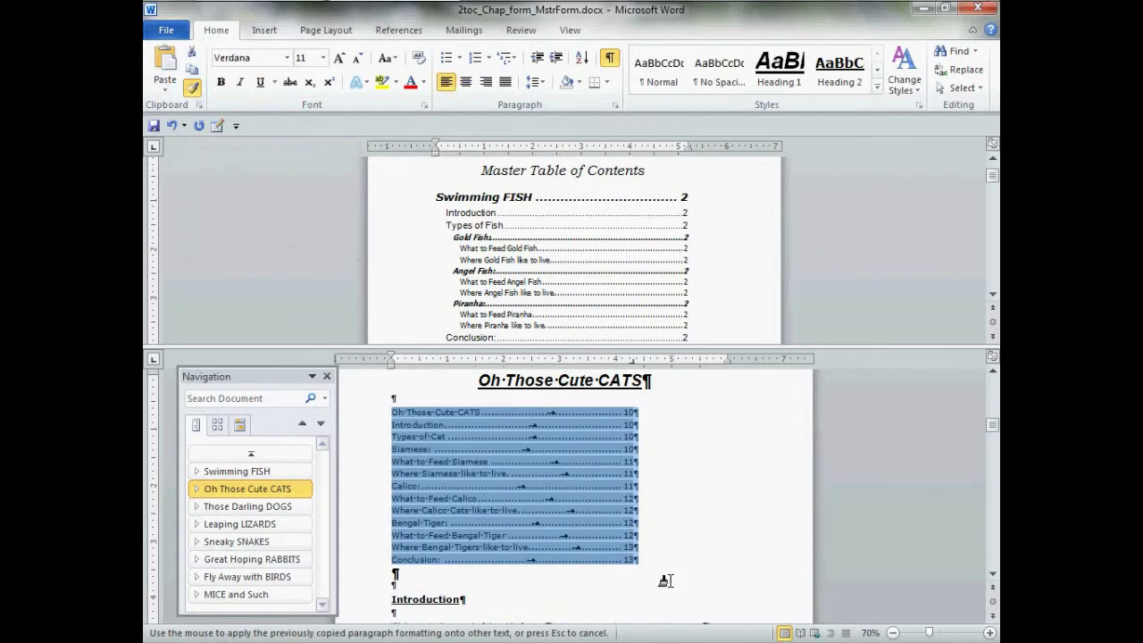
click(300, 511)
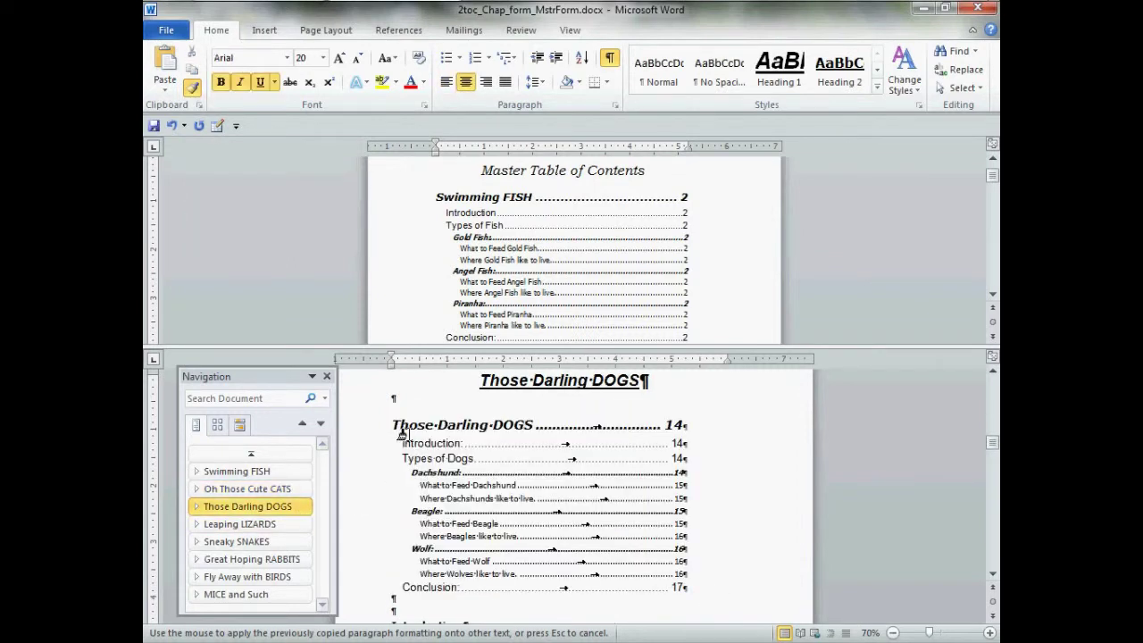
mouse_move(400, 433)
mouse_down()
mouse_move(420, 464)
mouse_move(523, 544)
mouse_move(711, 589)
mouse_up()
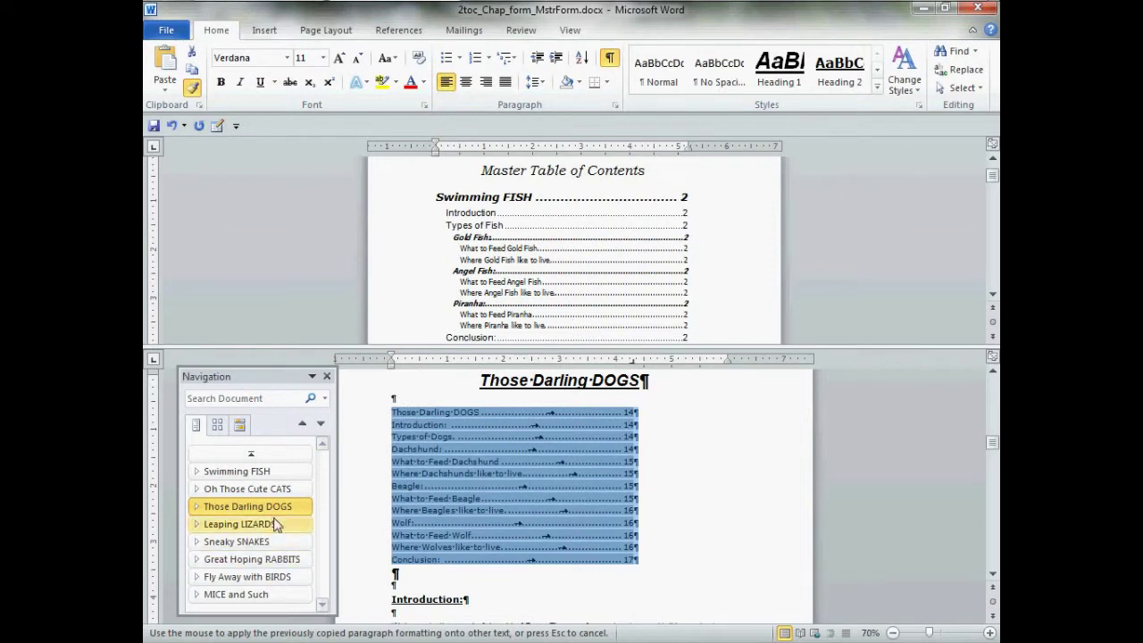
click(301, 475)
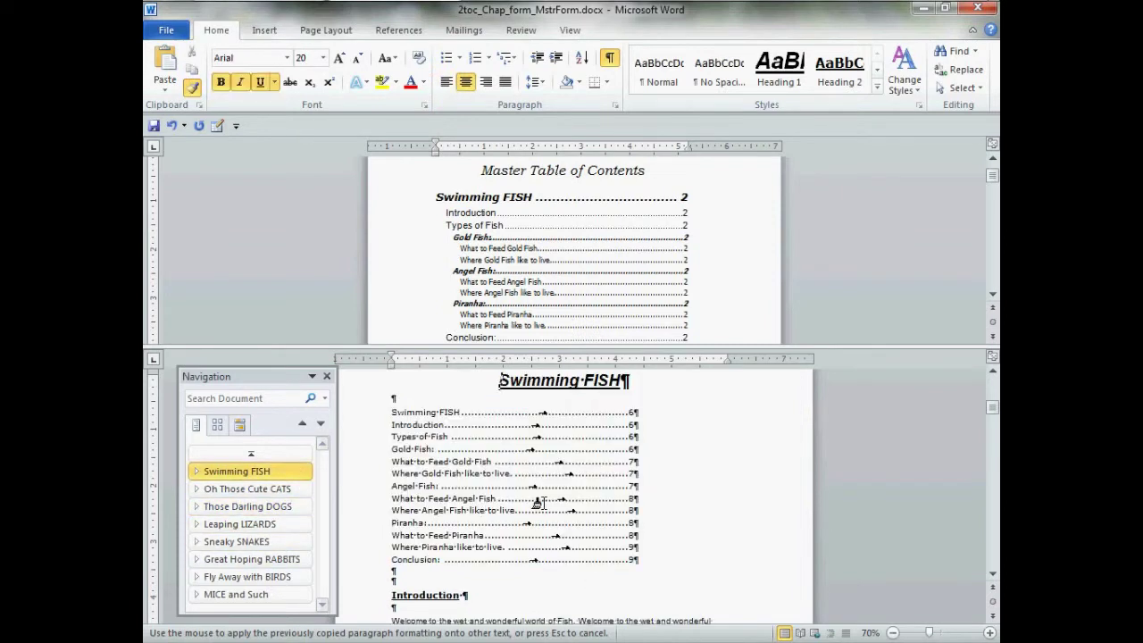
key(Escape)
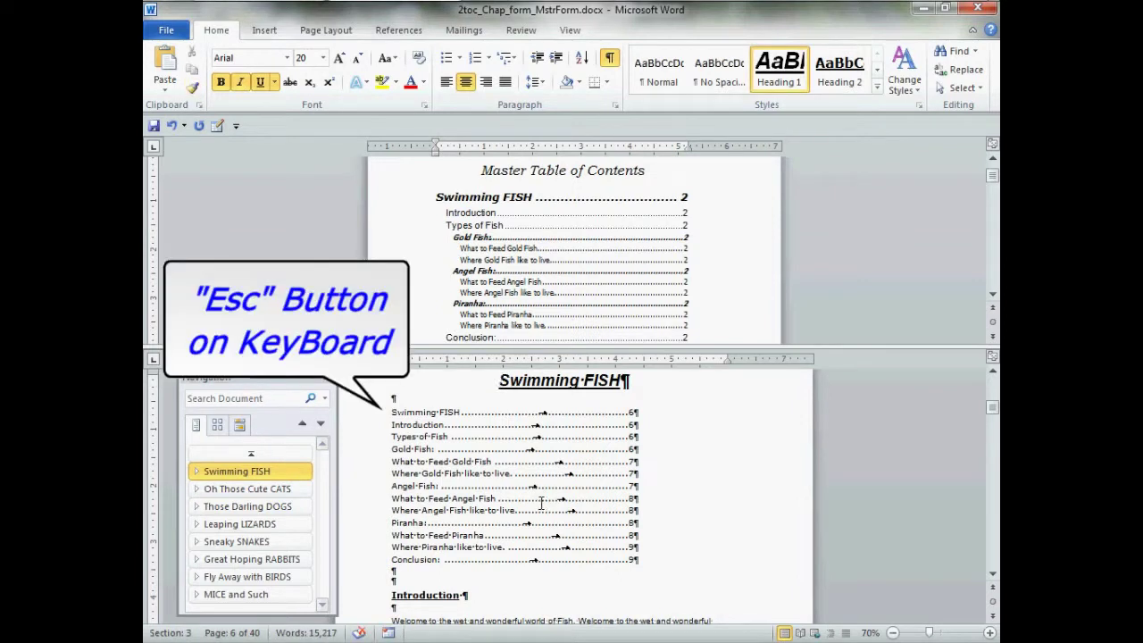
Set a 0.1" left indent for the entries from Gold Fish through Where Piranha like to live in the Swimming FISH chapter contents
click(647, 172)
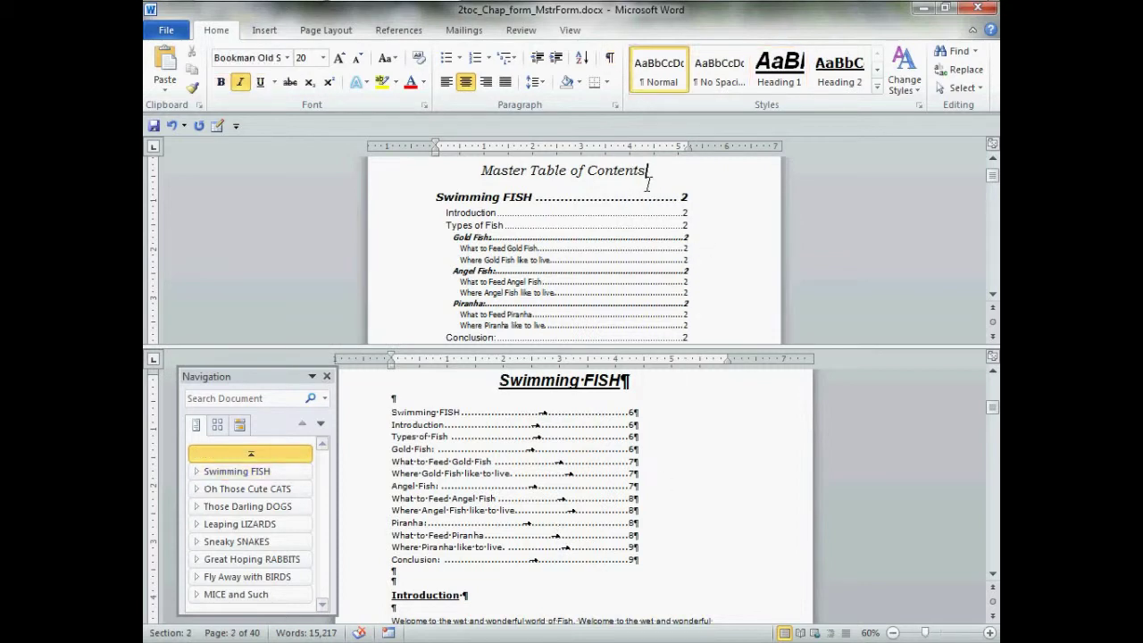
click(401, 401)
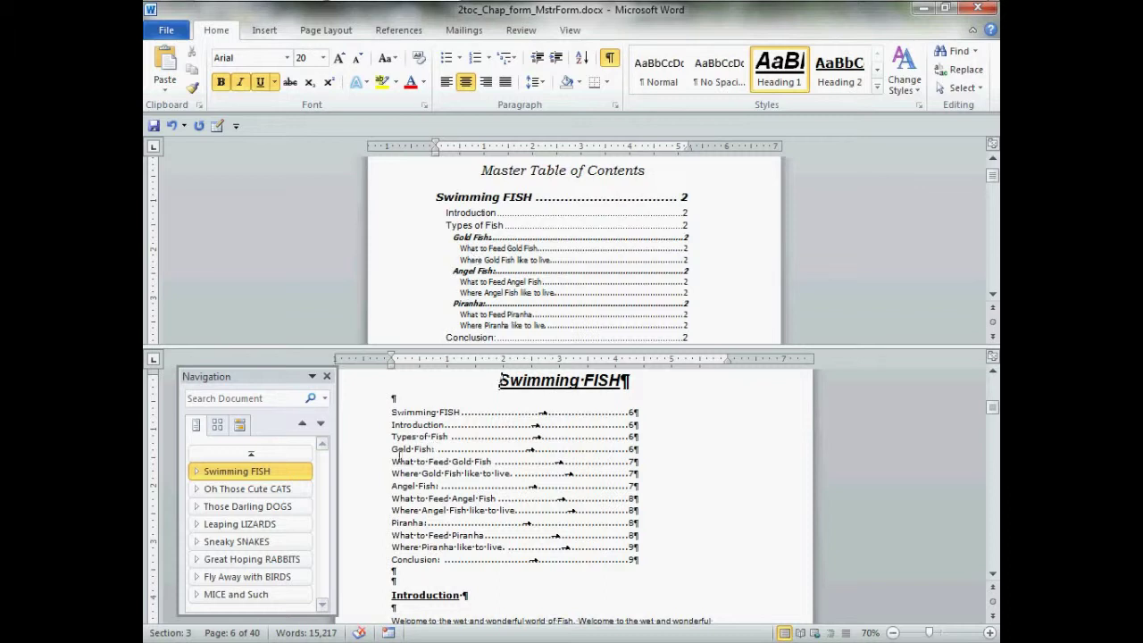
click(397, 454)
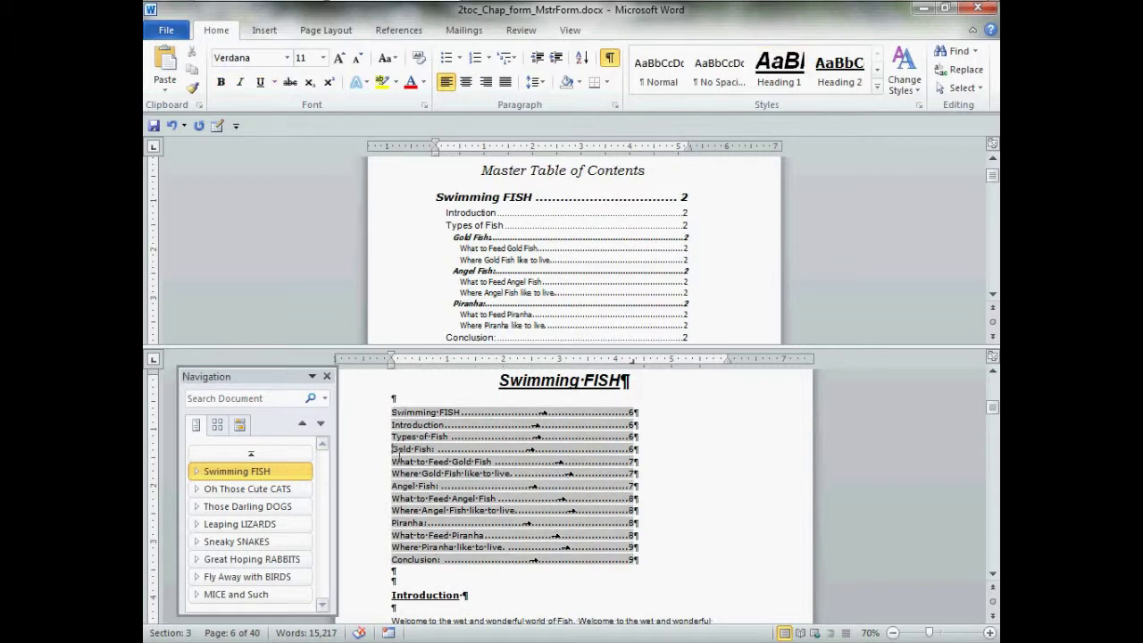
drag(393, 450, 640, 554)
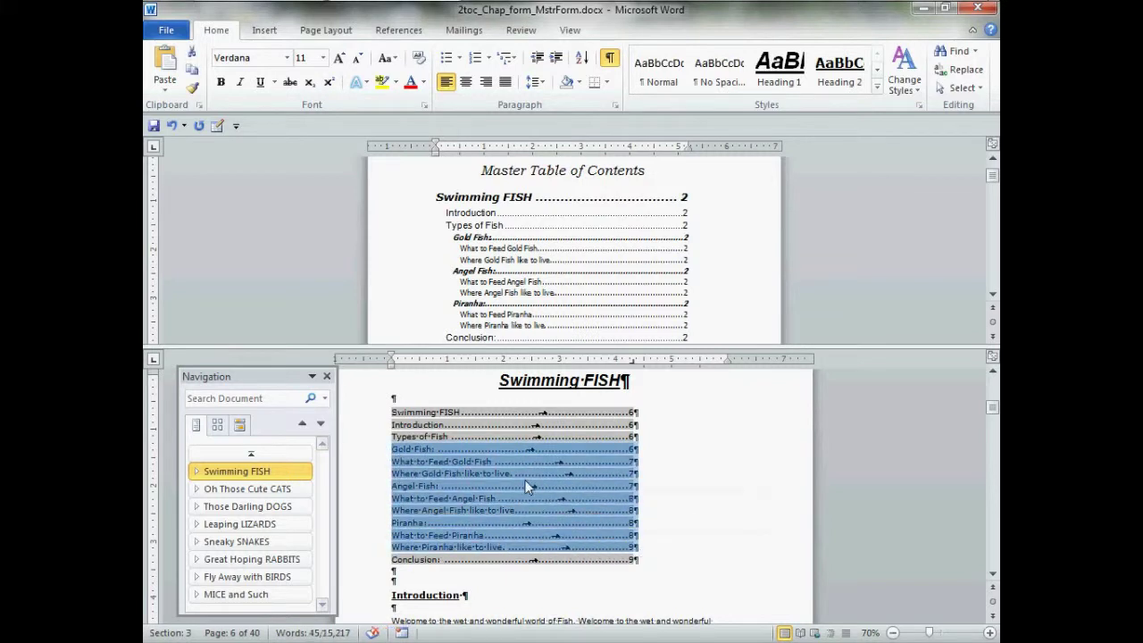
right_click(527, 486)
click(605, 420)
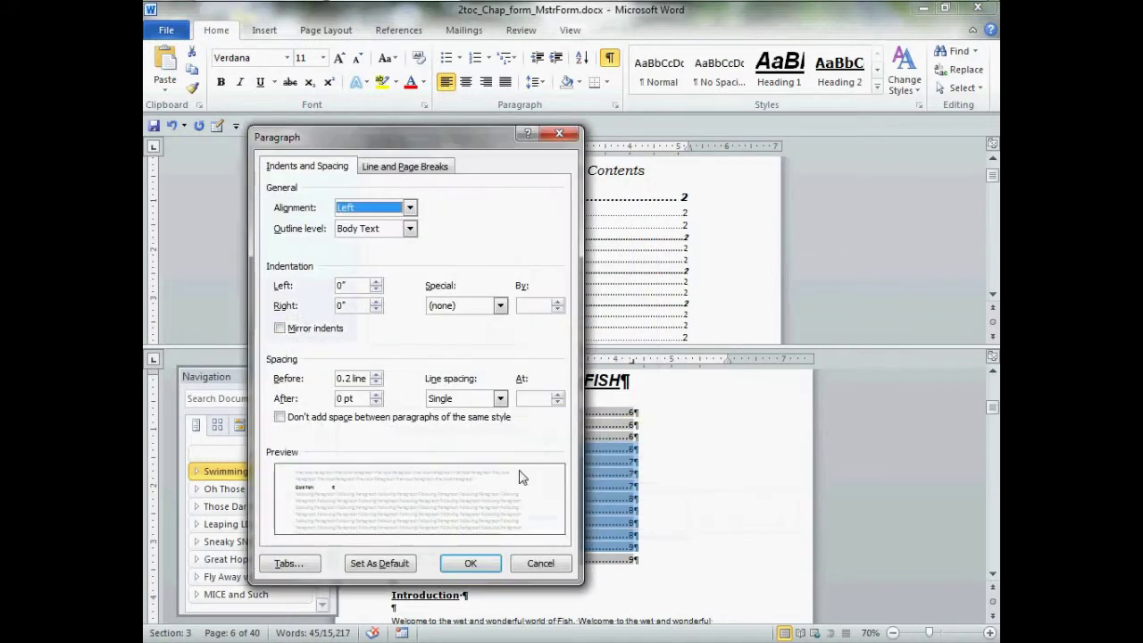
click(377, 283)
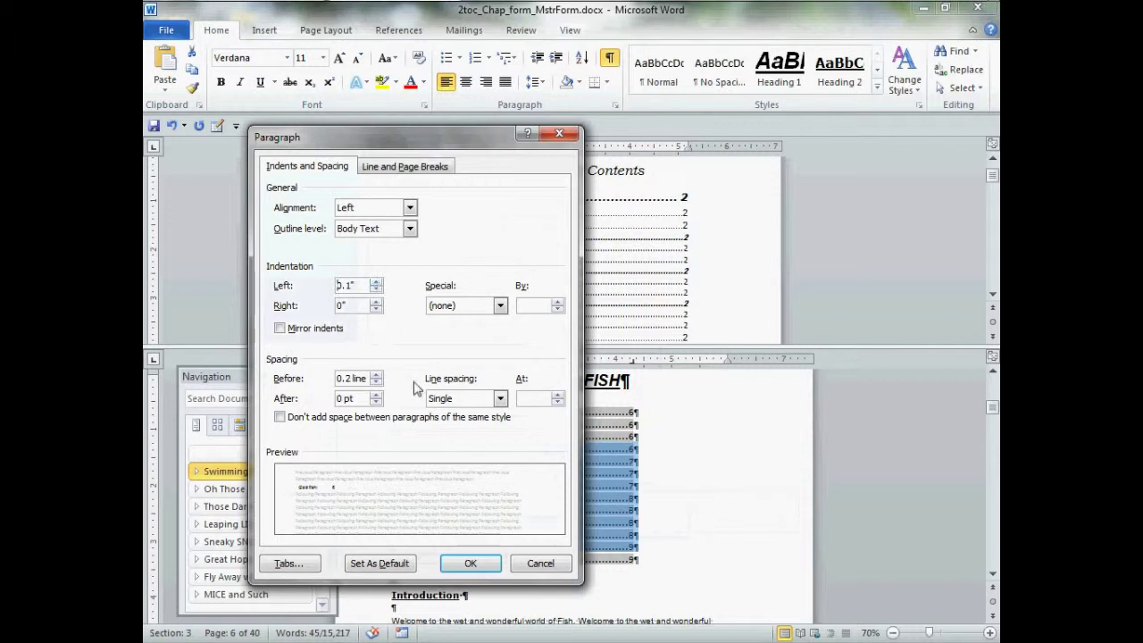
click(470, 564)
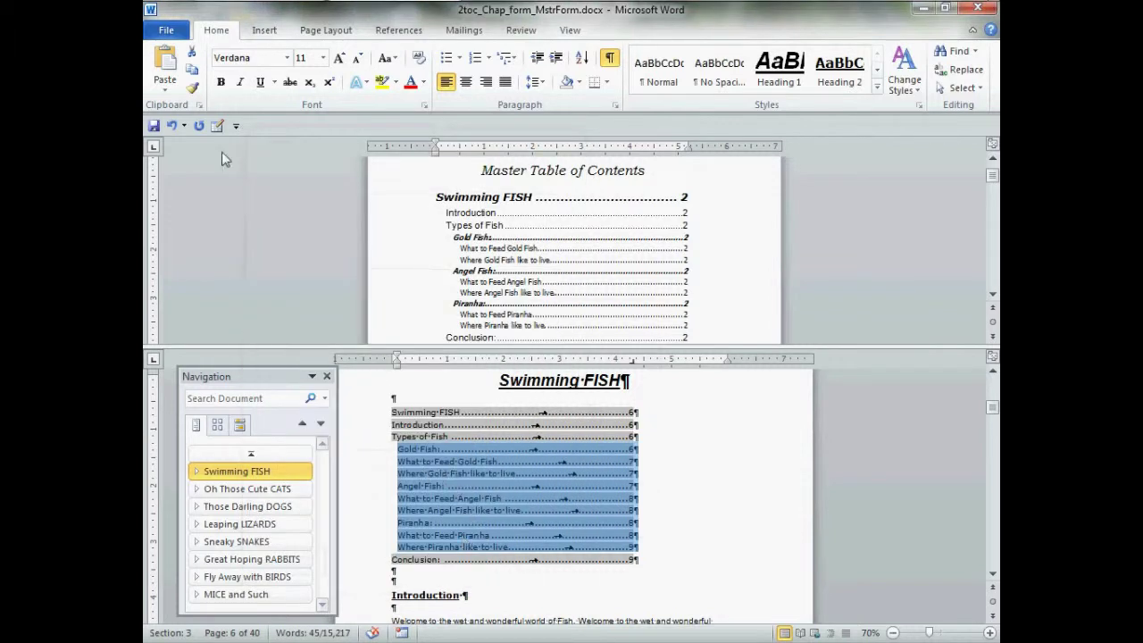
Copy this indent with Format Painter to the matching entries between Types and Conclusion in the CATS and DOGS chapter contents, and return to Swimming FISH
click(192, 88)
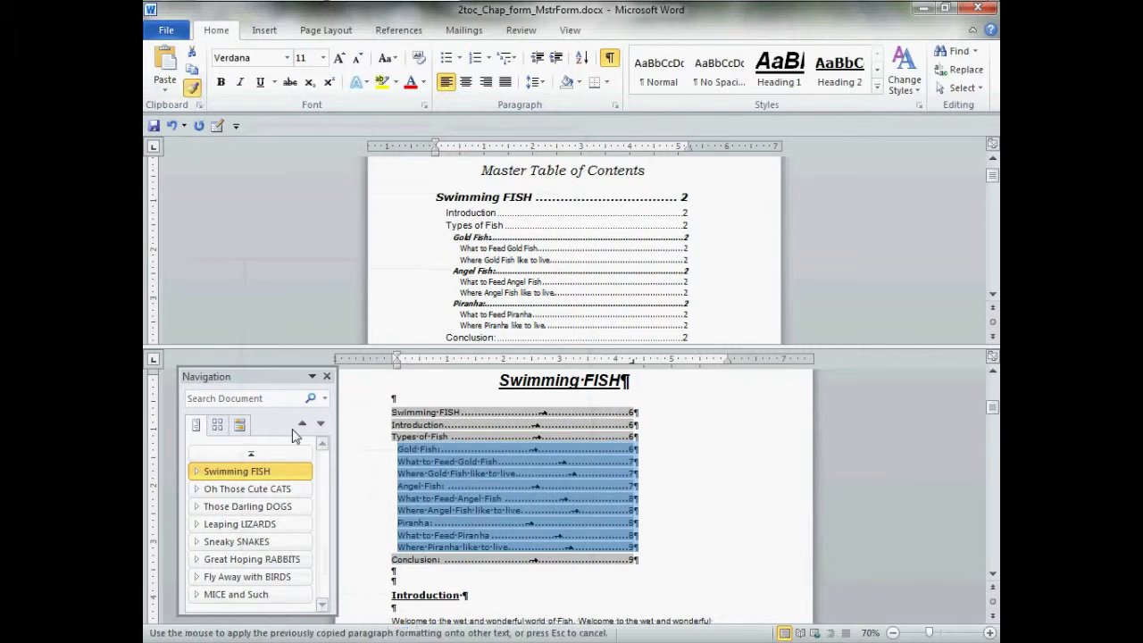
click(311, 491)
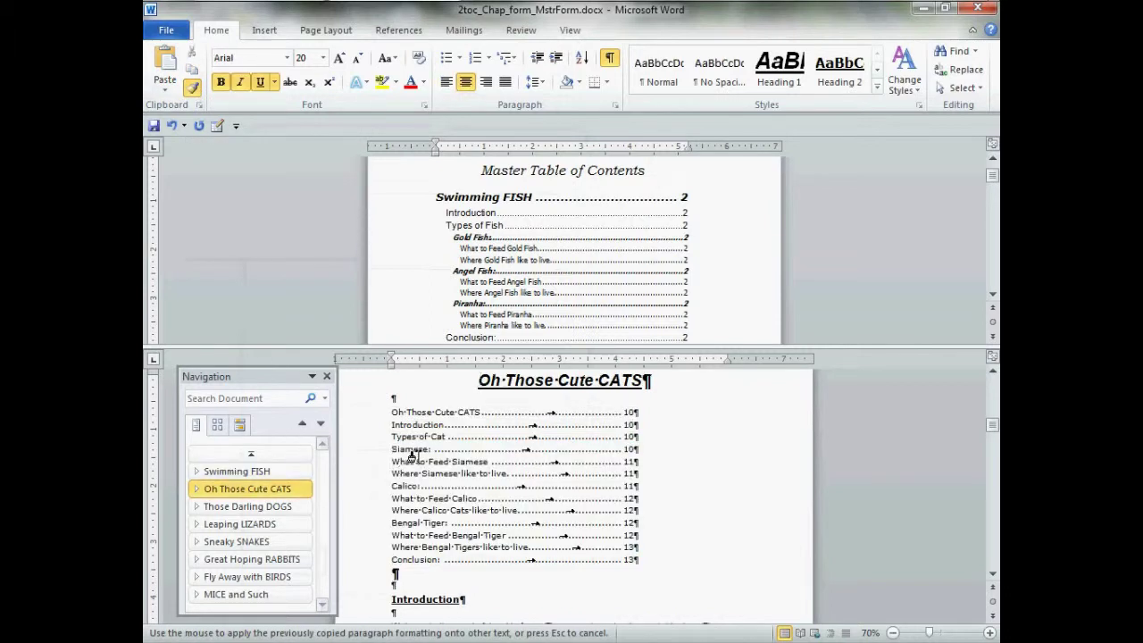
mouse_move(413, 456)
mouse_down()
mouse_move(469, 497)
mouse_move(650, 546)
mouse_up()
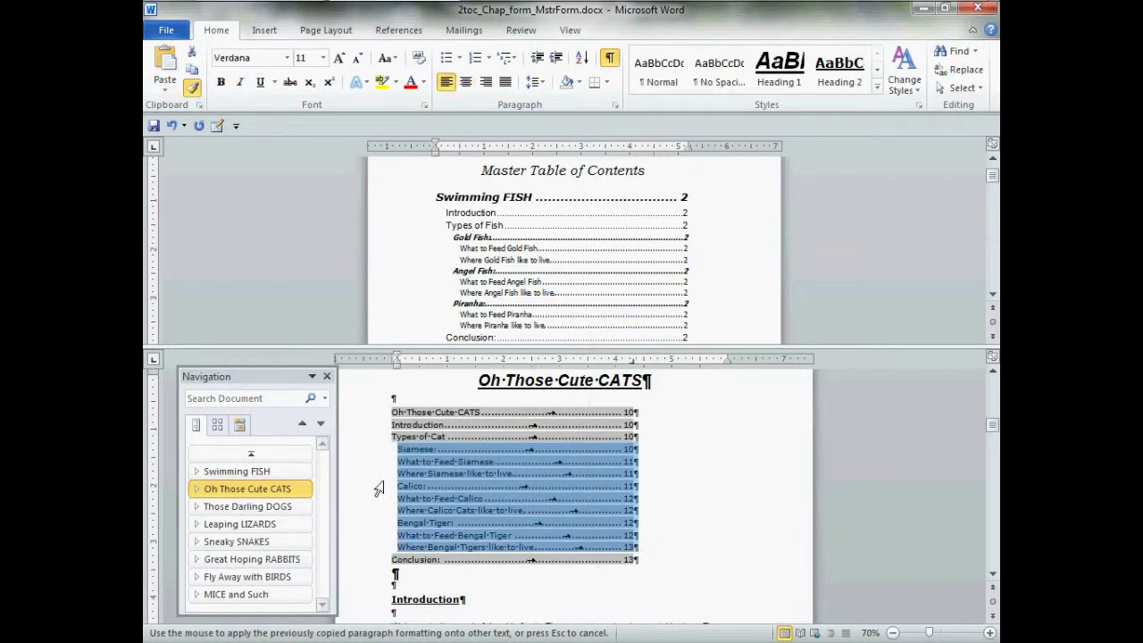
click(290, 507)
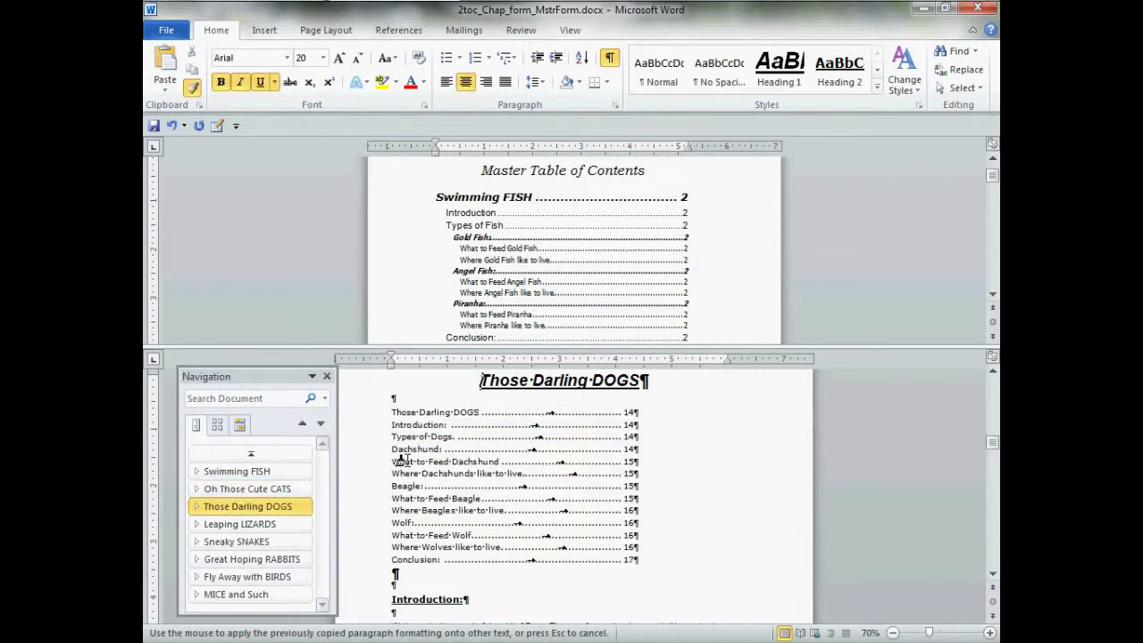
mouse_move(399, 456)
mouse_down()
mouse_move(575, 539)
mouse_move(649, 554)
mouse_up()
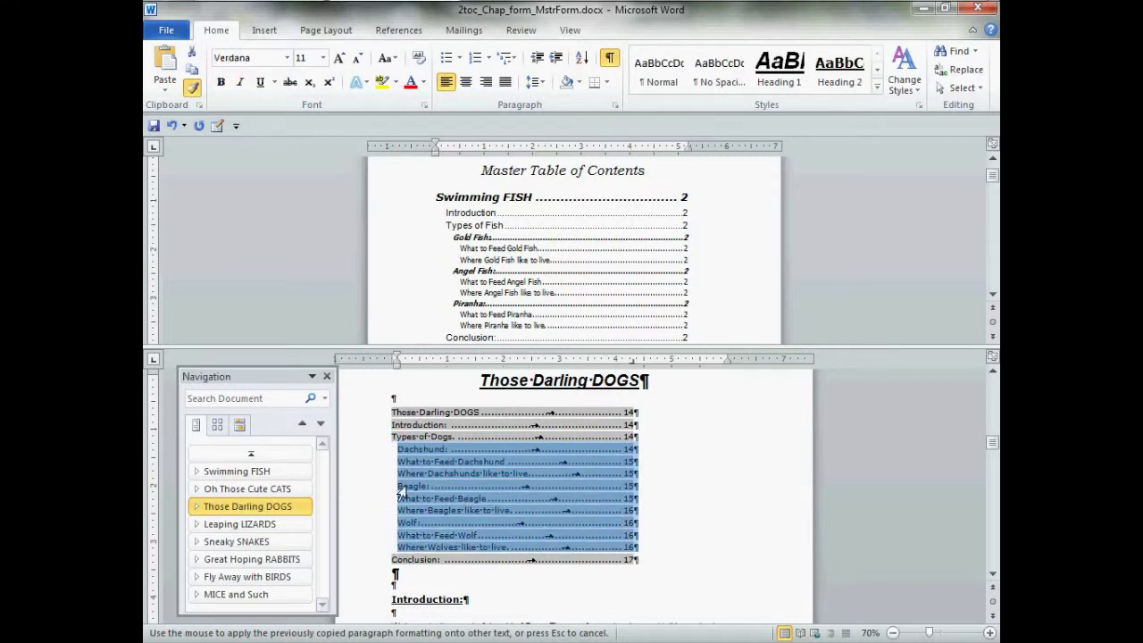
click(279, 470)
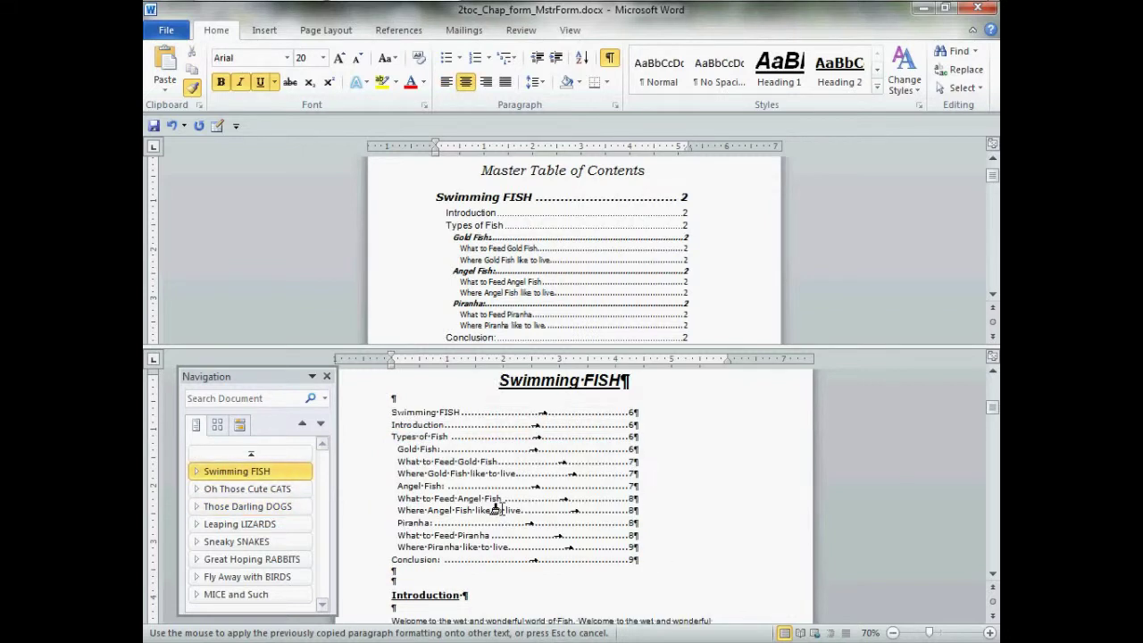
key(Escape)
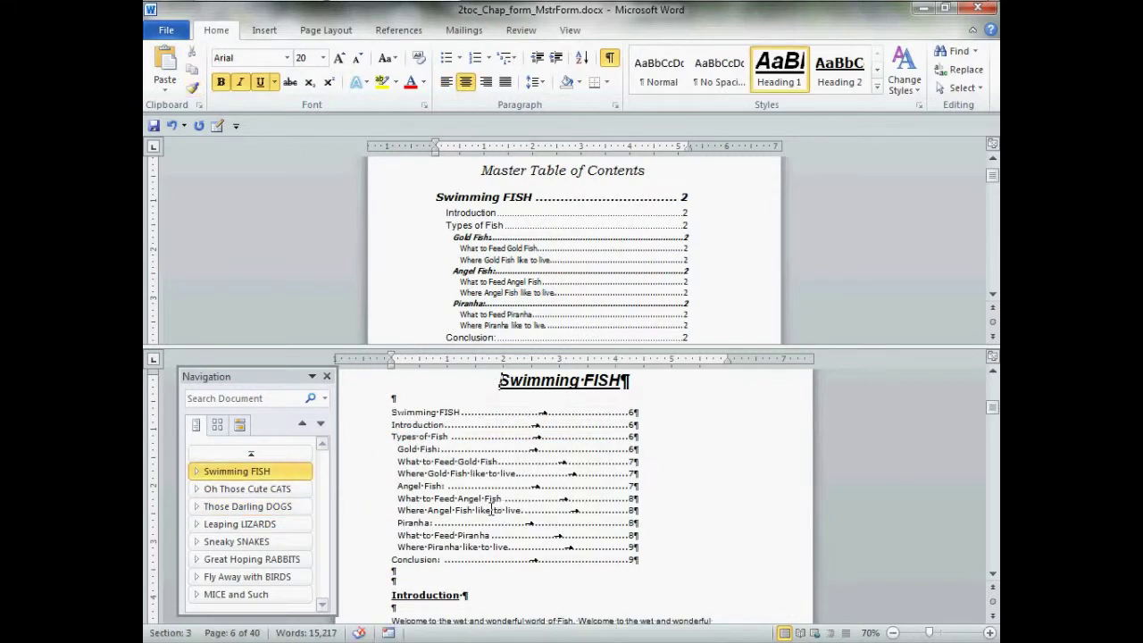
Set a 0.2" left indent for the What to Feed Gold Fish and Where Gold Fish like to live entries
click(403, 471)
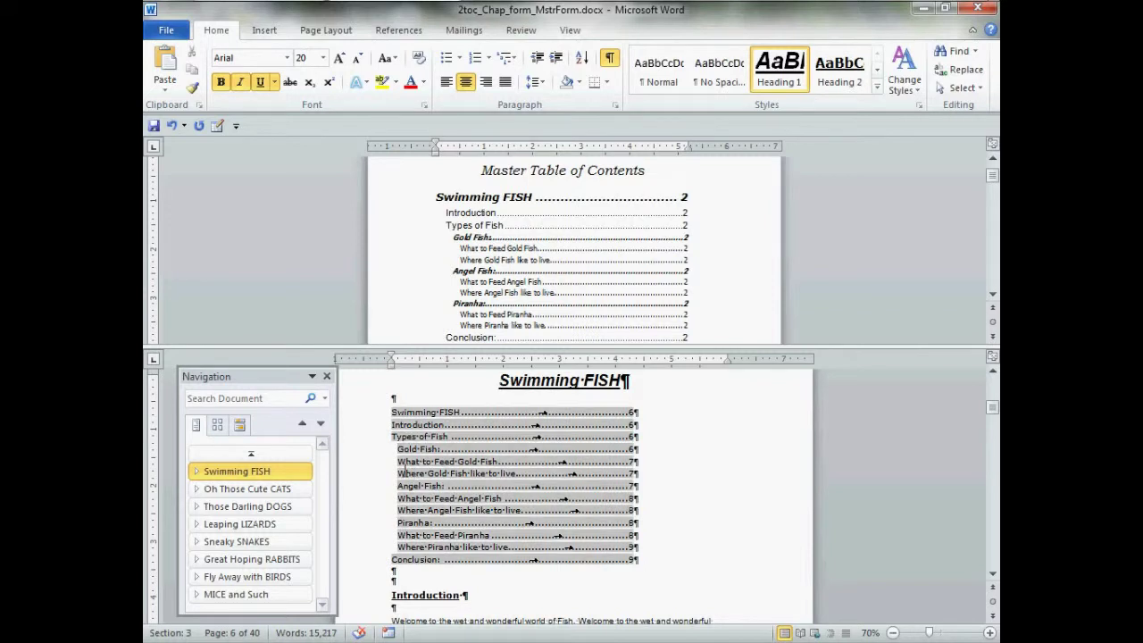
drag(404, 474, 656, 486)
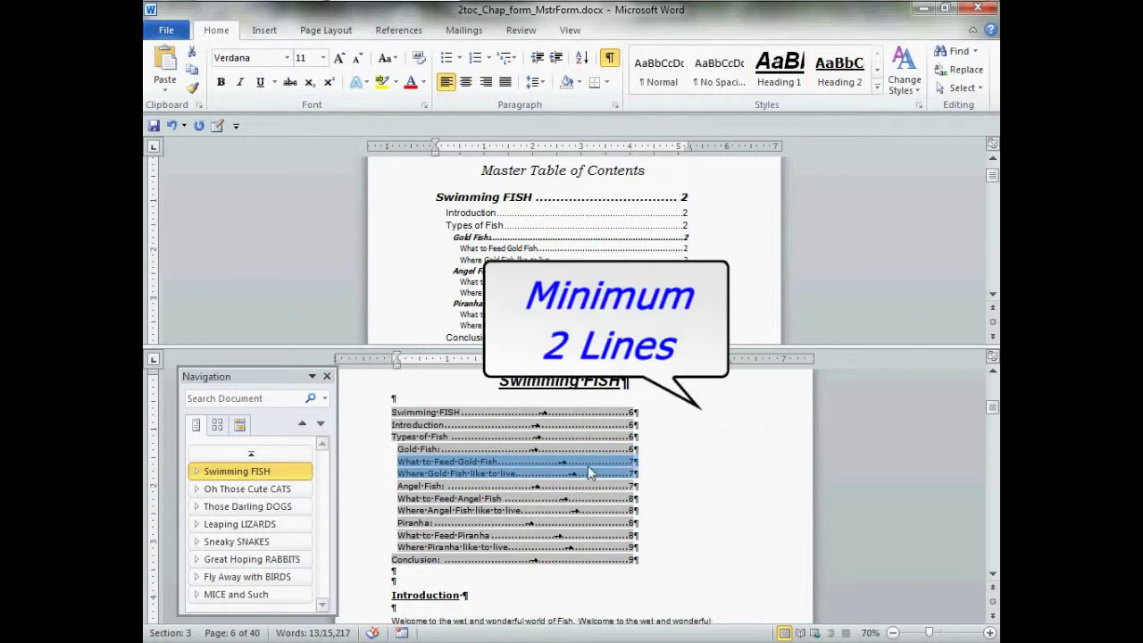
right_click(503, 460)
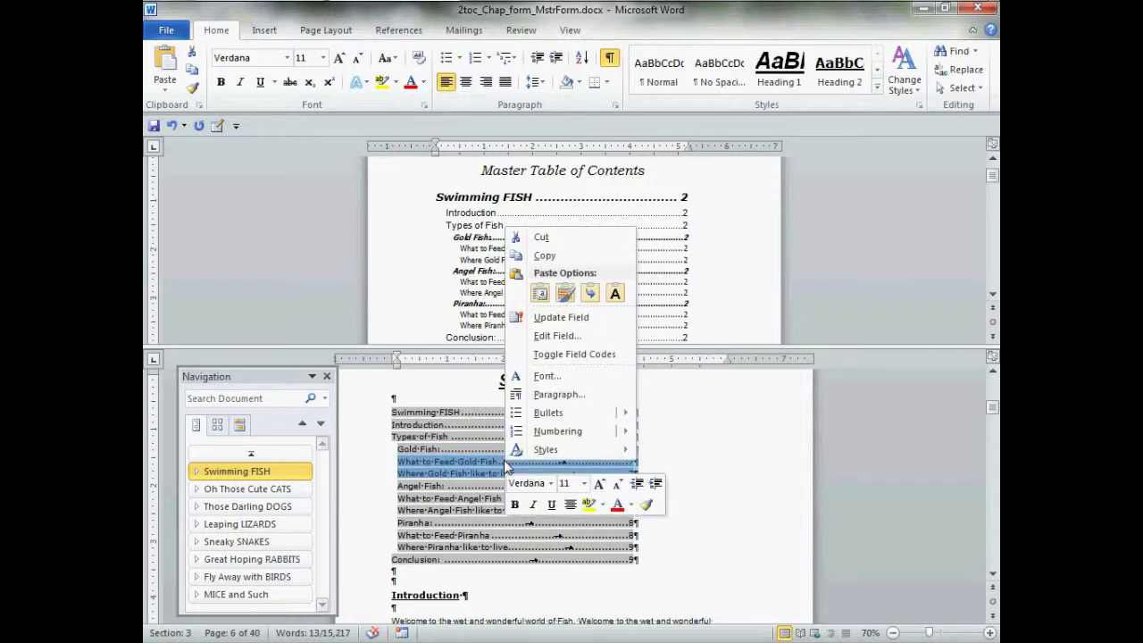
click(590, 400)
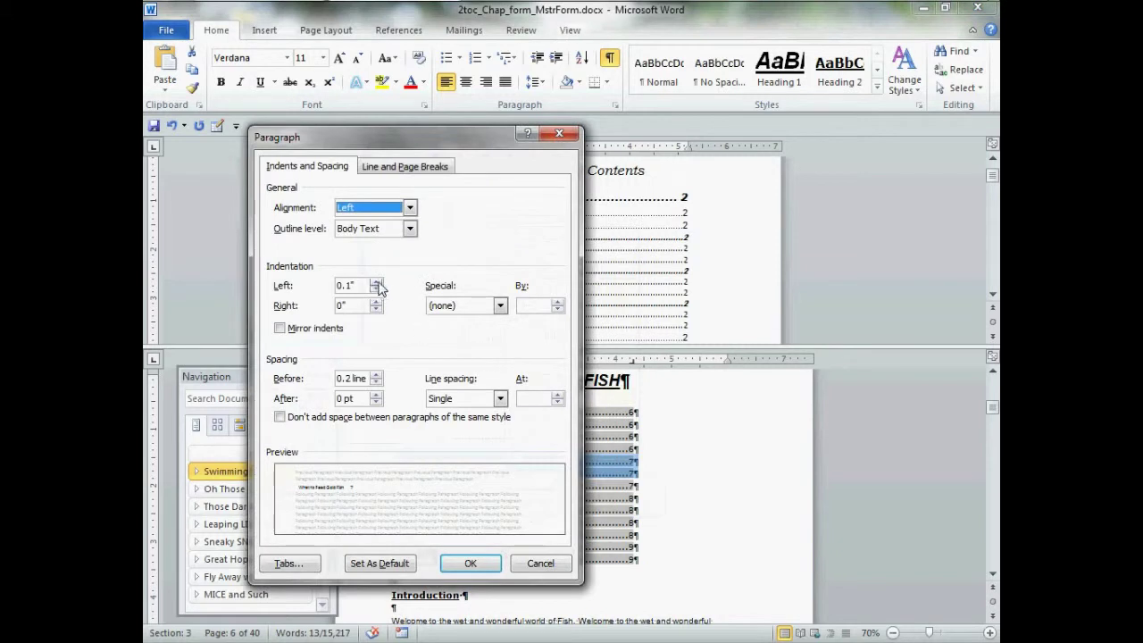
click(376, 282)
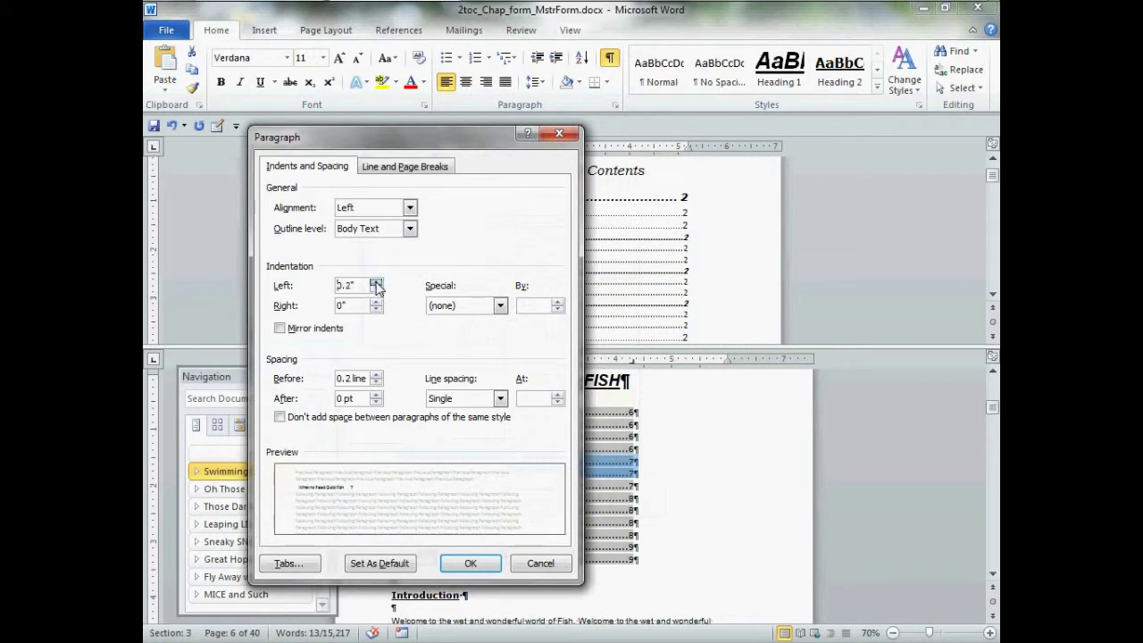
click(471, 563)
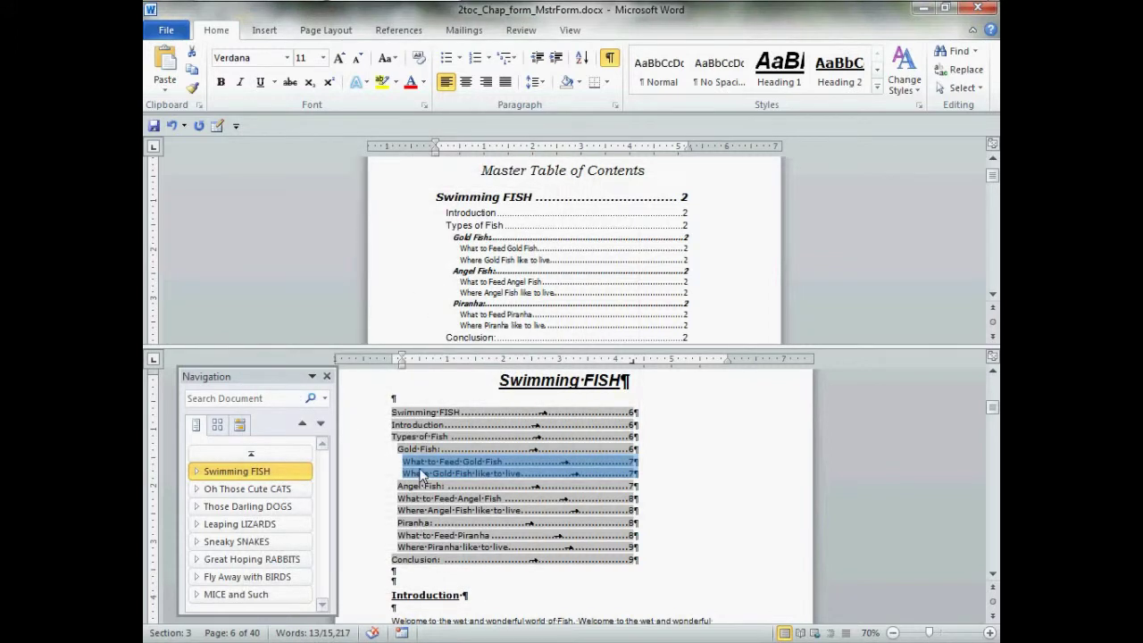
Copy the Gold Fish sub-entry indent with Format Painter to the Angel Fish and Piranha sub-entries and to all What to Feed and Where entries for CATS
click(192, 87)
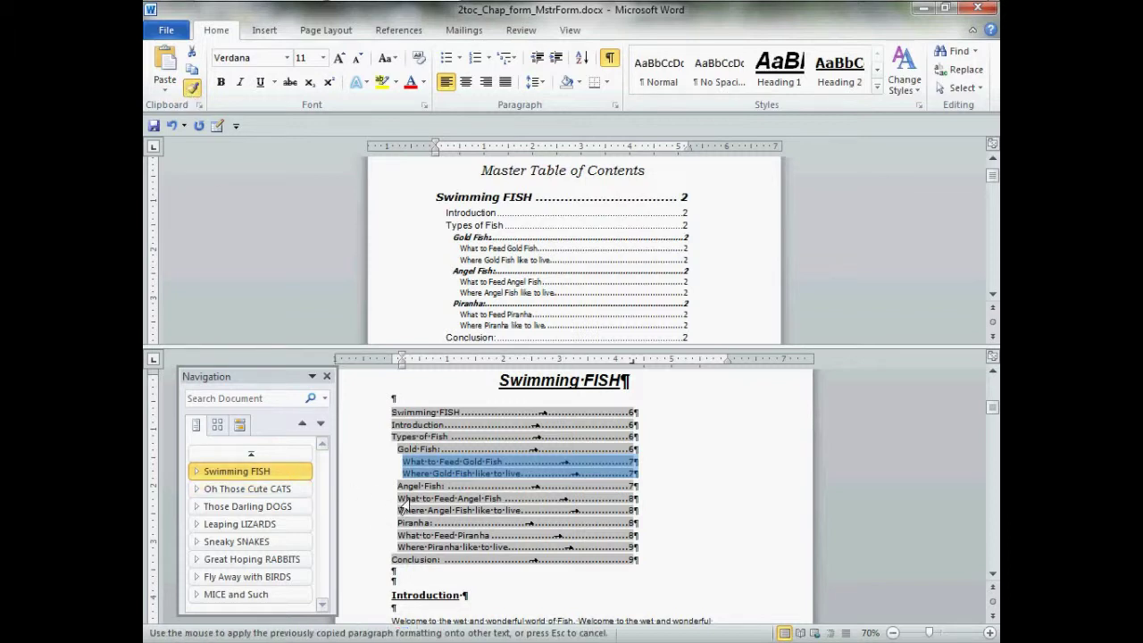
drag(405, 503, 403, 548)
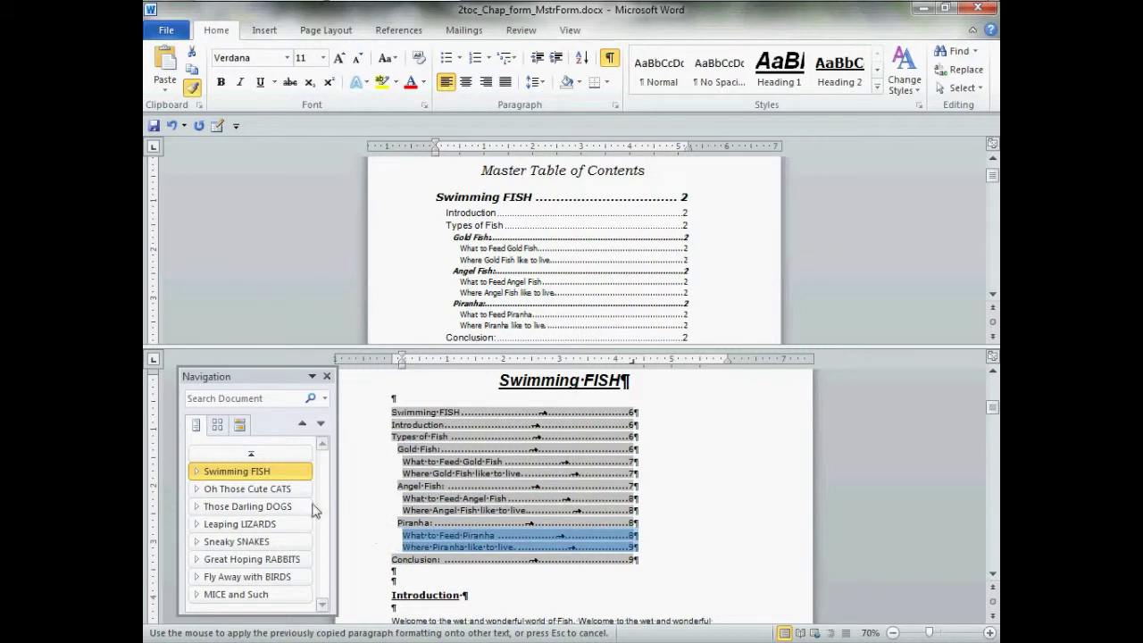
click(268, 488)
drag(407, 462, 414, 550)
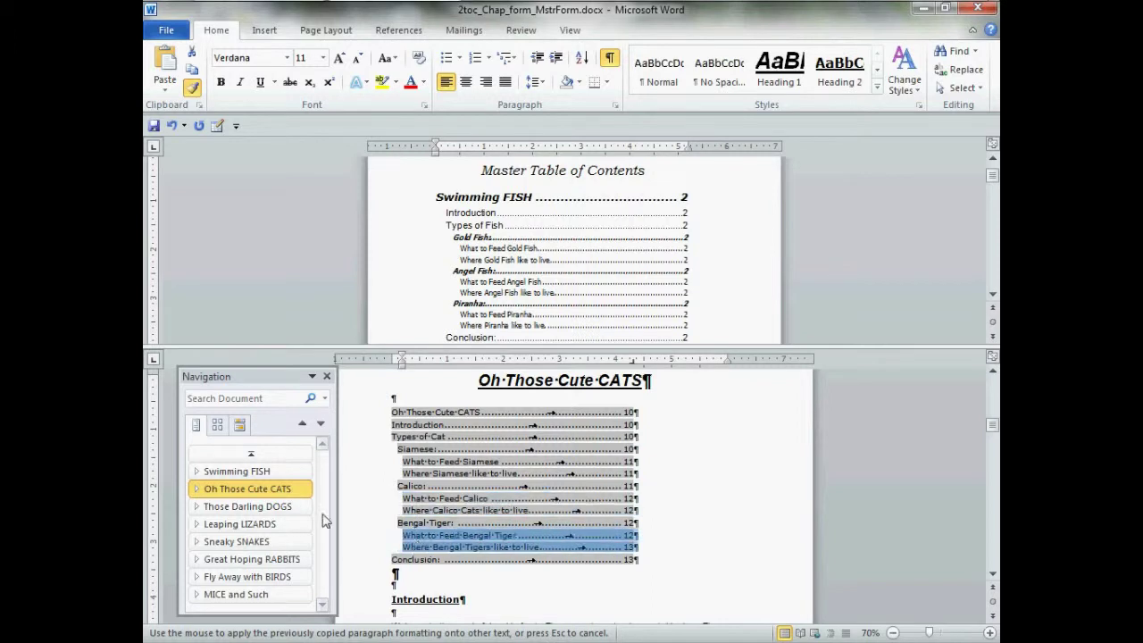
Apply the same sub-entry indent to the Dachshund, Beagle and Wolf sub-entries in the Those Darling DOGS contents, and return to Swimming FISH
click(268, 507)
drag(406, 463, 407, 469)
click(411, 502)
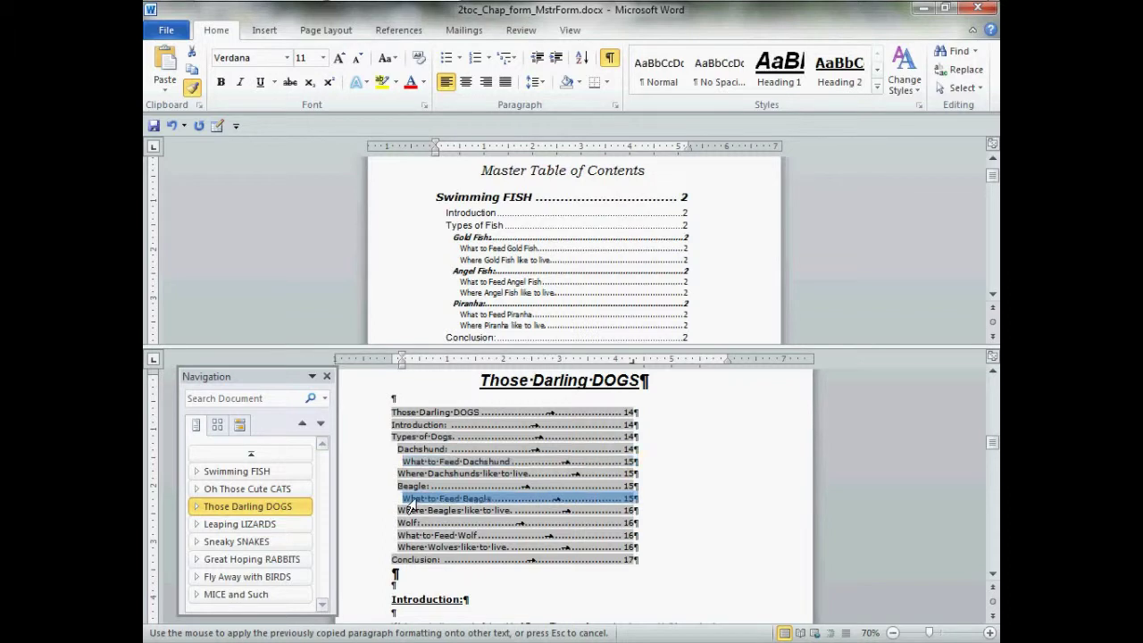
click(408, 536)
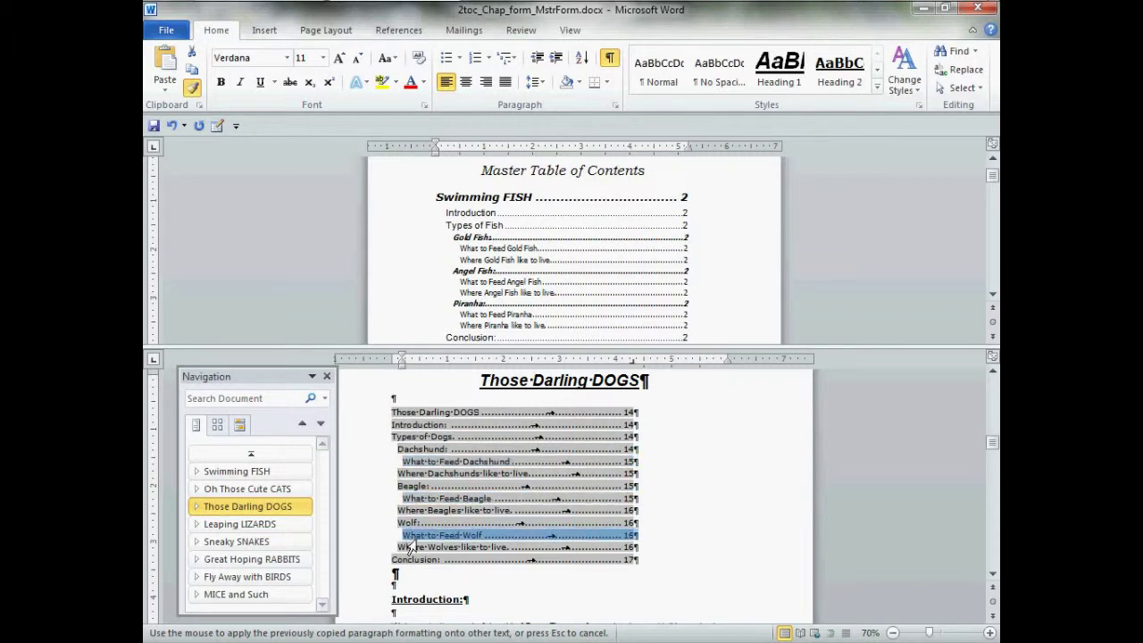
click(411, 548)
click(403, 510)
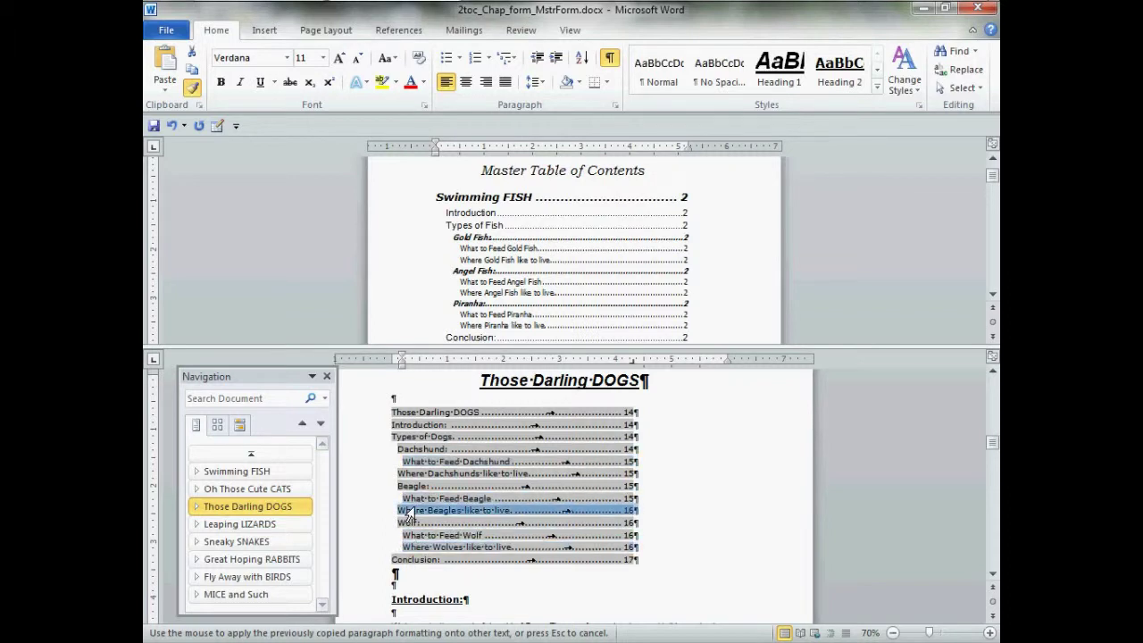
click(403, 473)
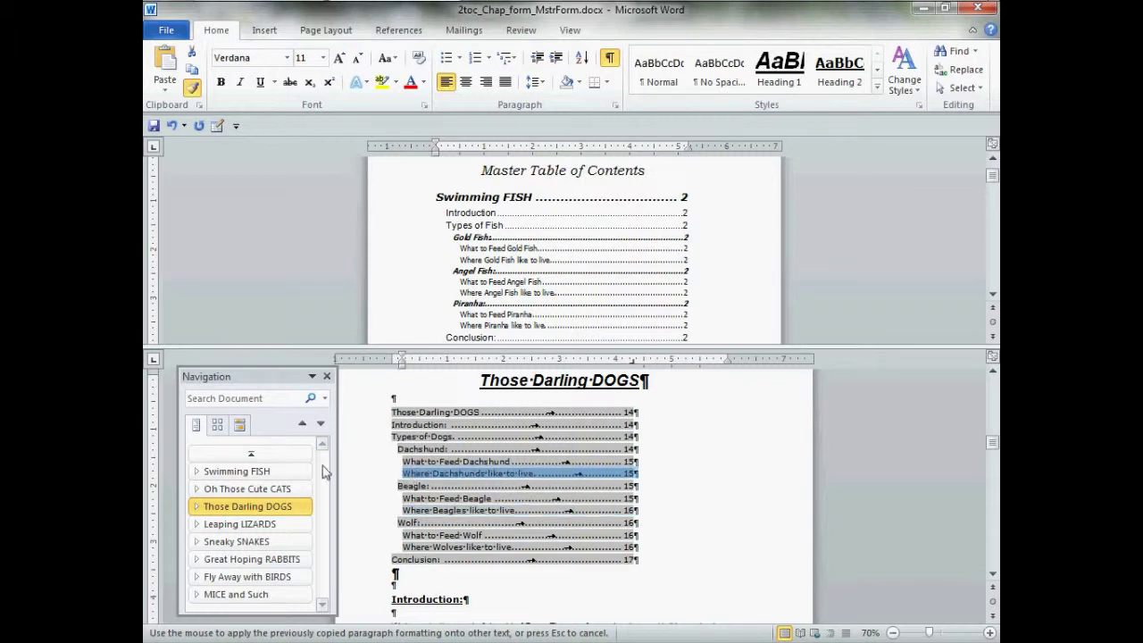
click(287, 471)
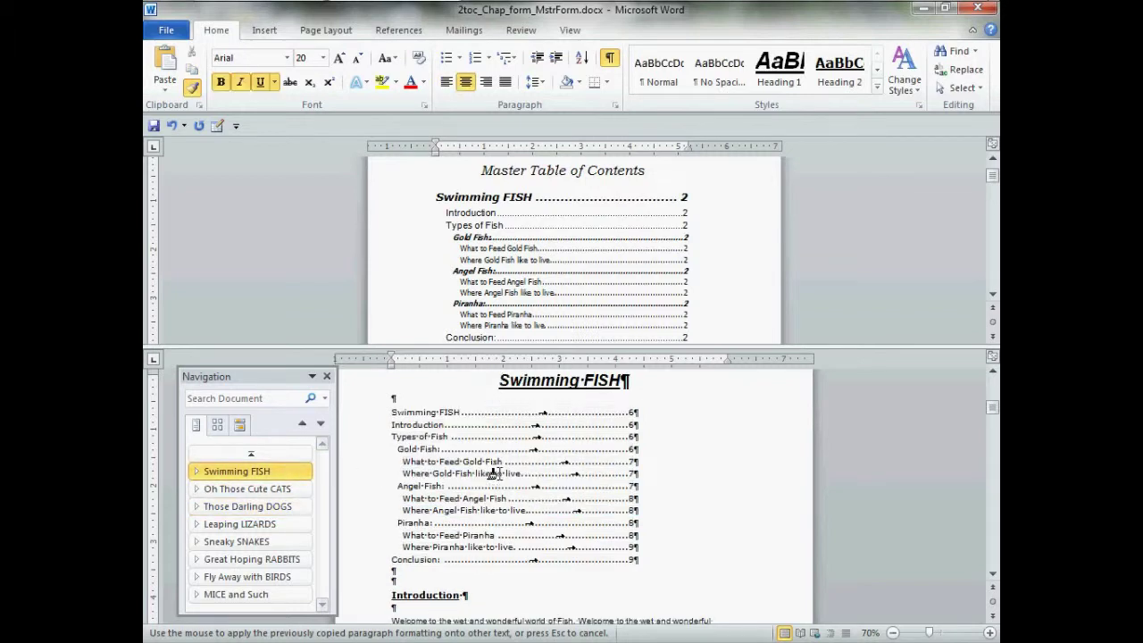
key(Escape)
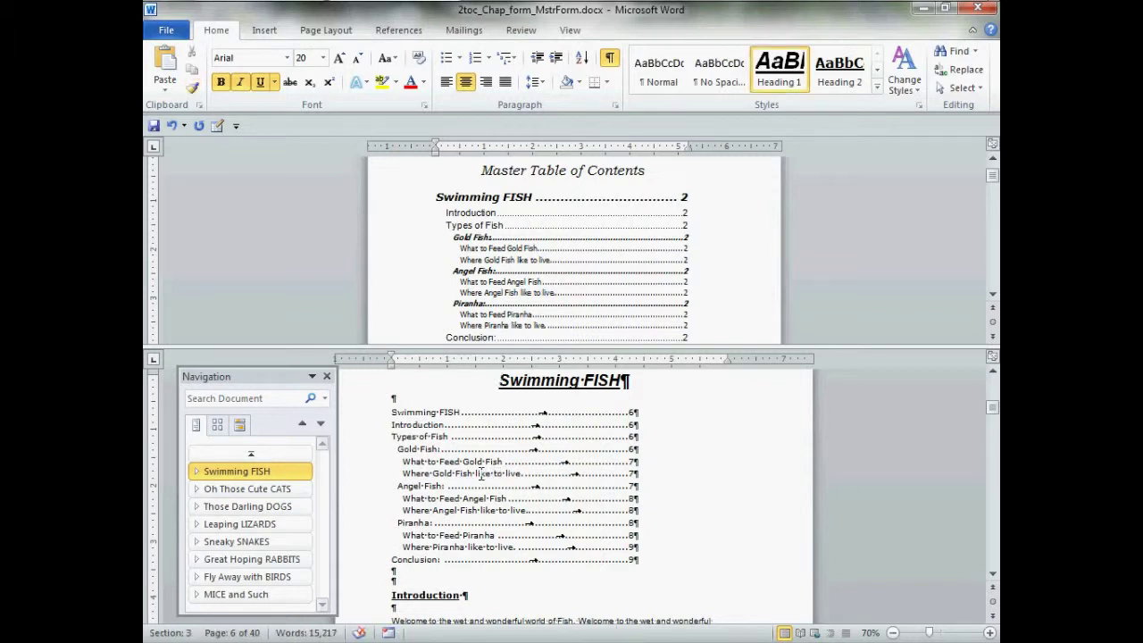
Bold the Gold Fish, Angel Fish and Piranha entries together in the Swimming FISH chapter contents, and undo the automatic change to the master table of contents
click(429, 451)
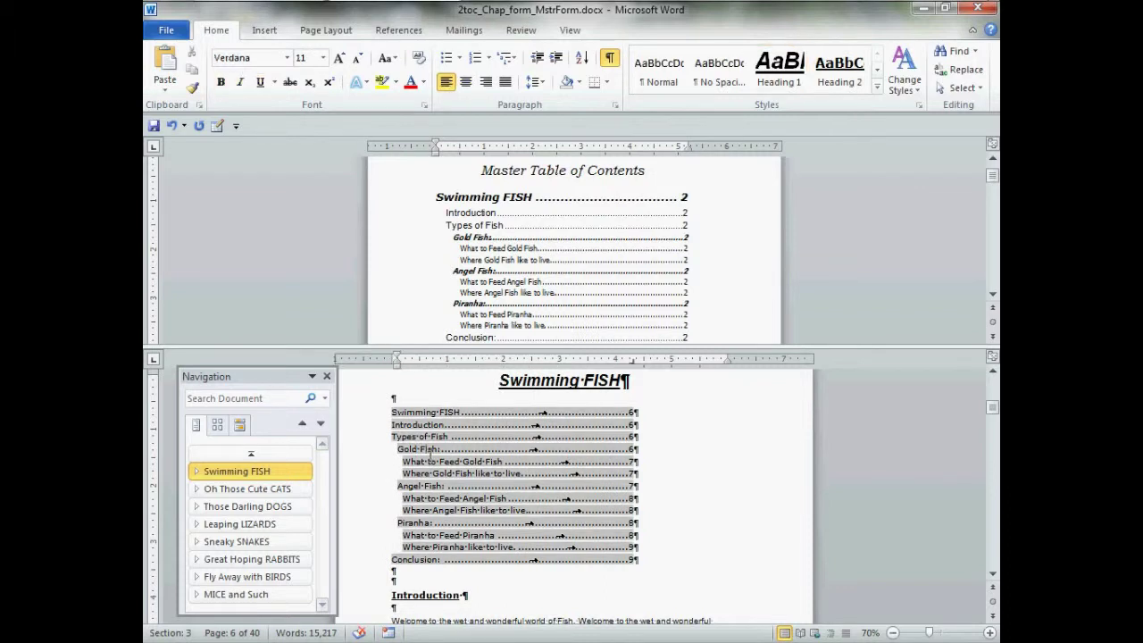
drag(400, 453, 643, 458)
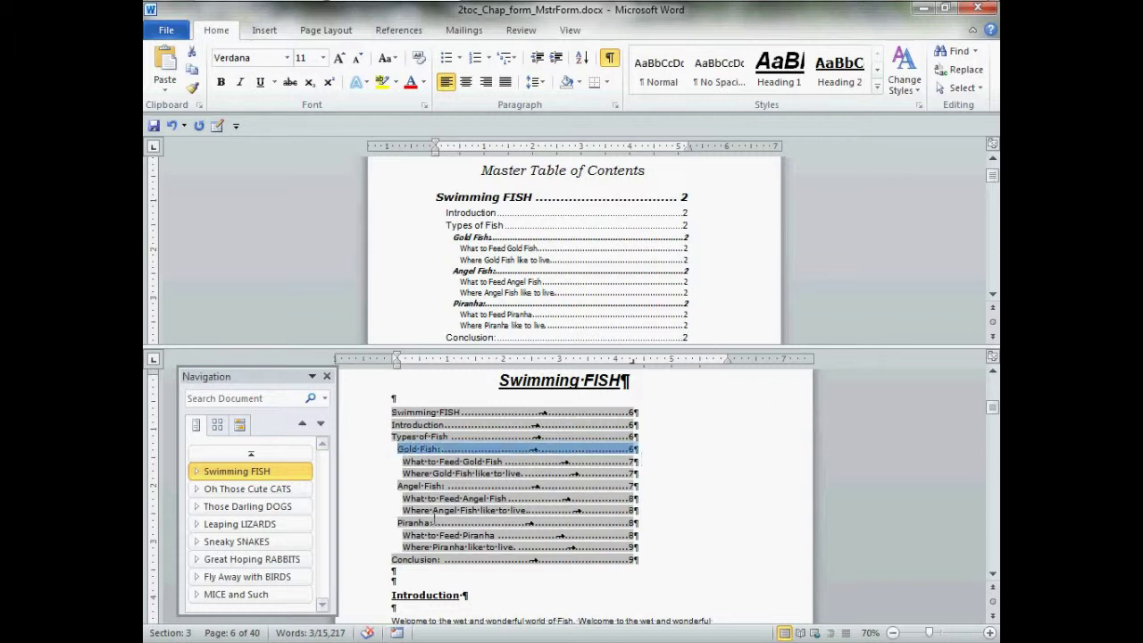
drag(400, 487, 553, 496)
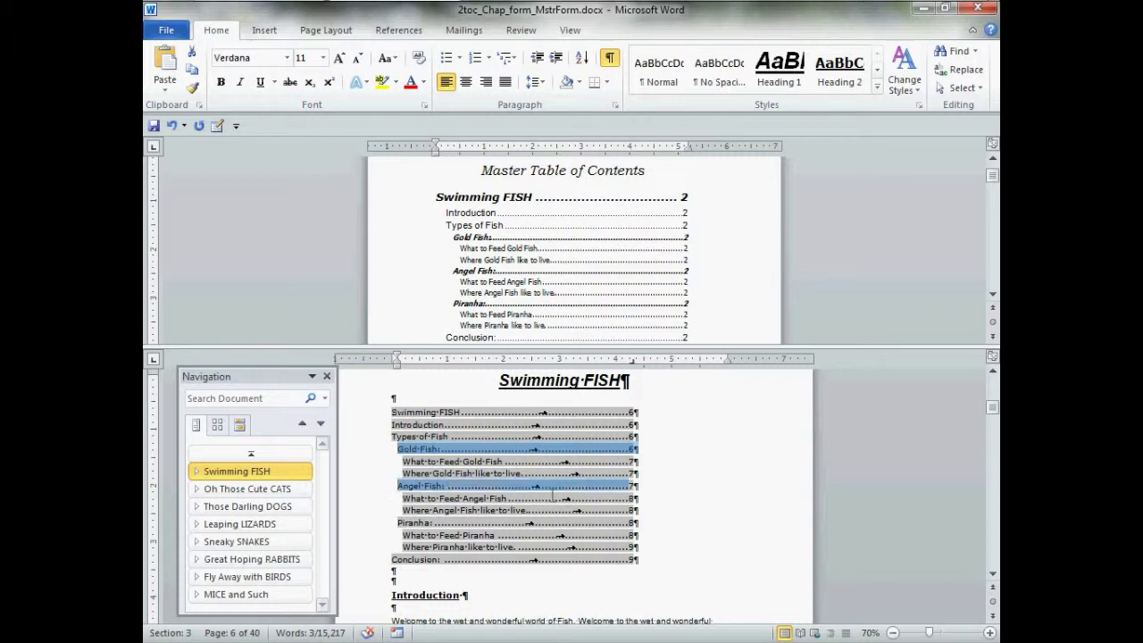
drag(628, 493, 647, 495)
drag(398, 527, 644, 528)
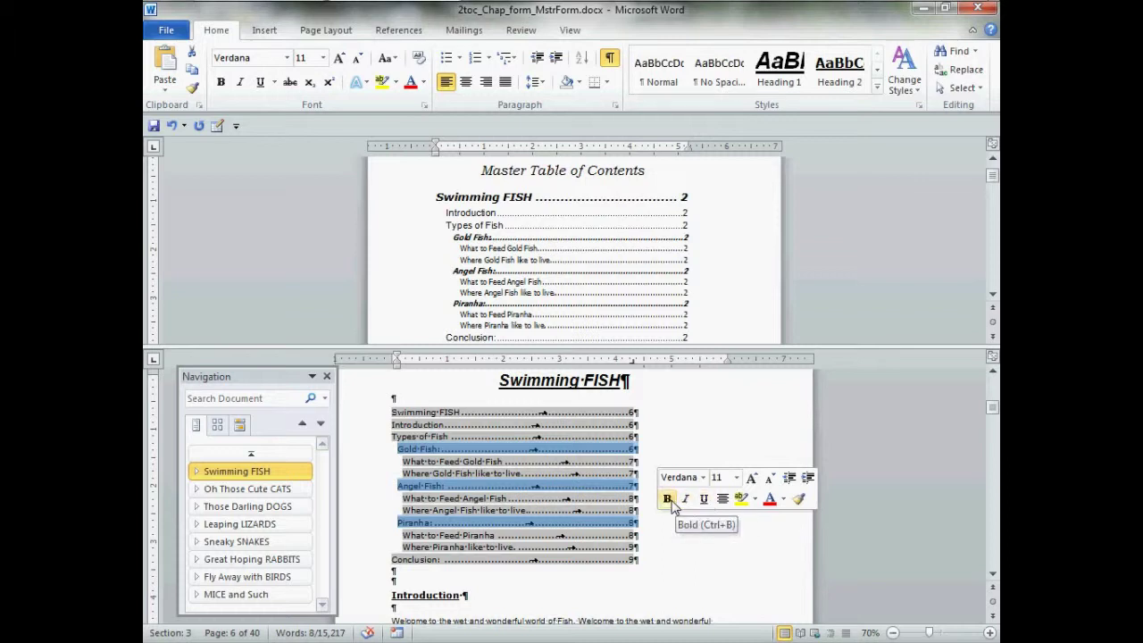
click(667, 499)
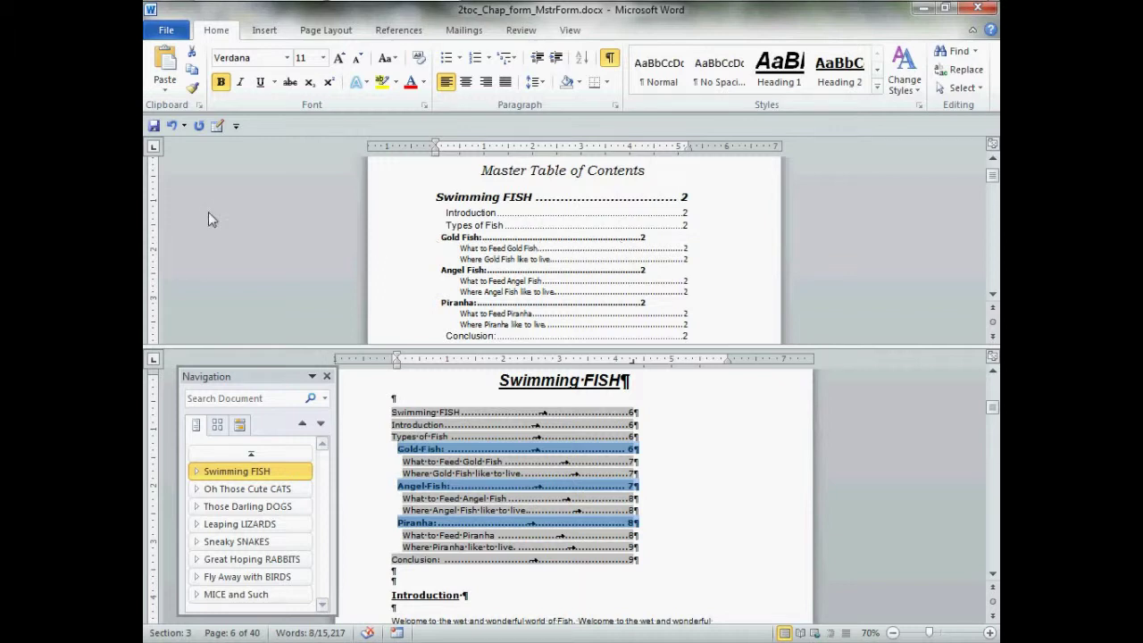
click(171, 125)
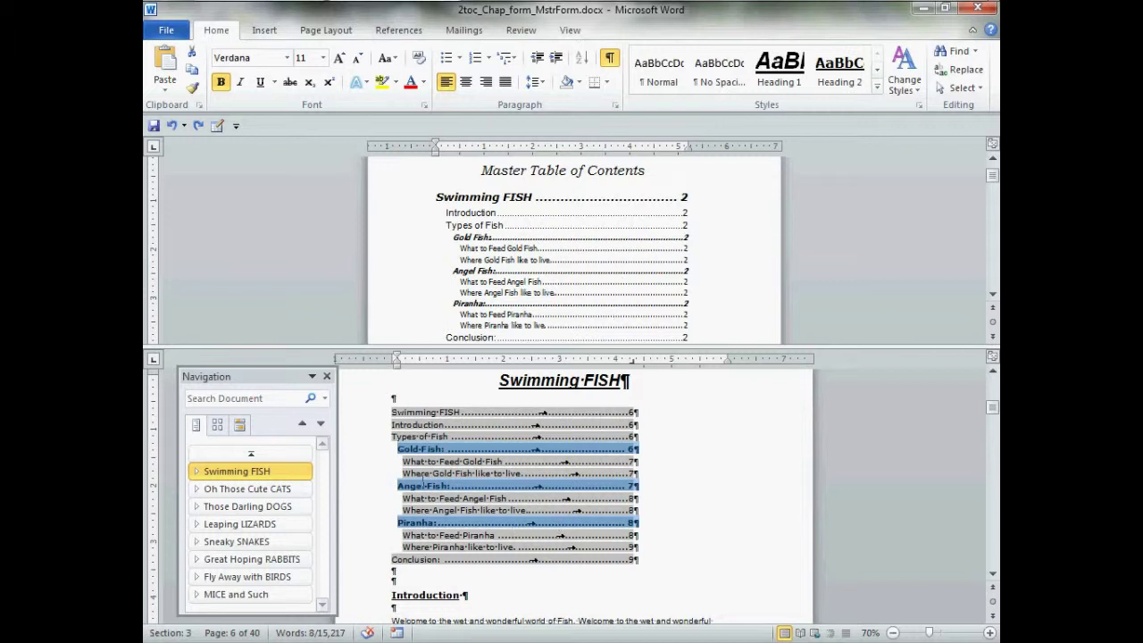
Copy the bold Gold Fish entry formatting with Format Painter to the Siamese, Calico and Bengal Tiger entries in the Oh Those Cute CATS contents
right_click(421, 454)
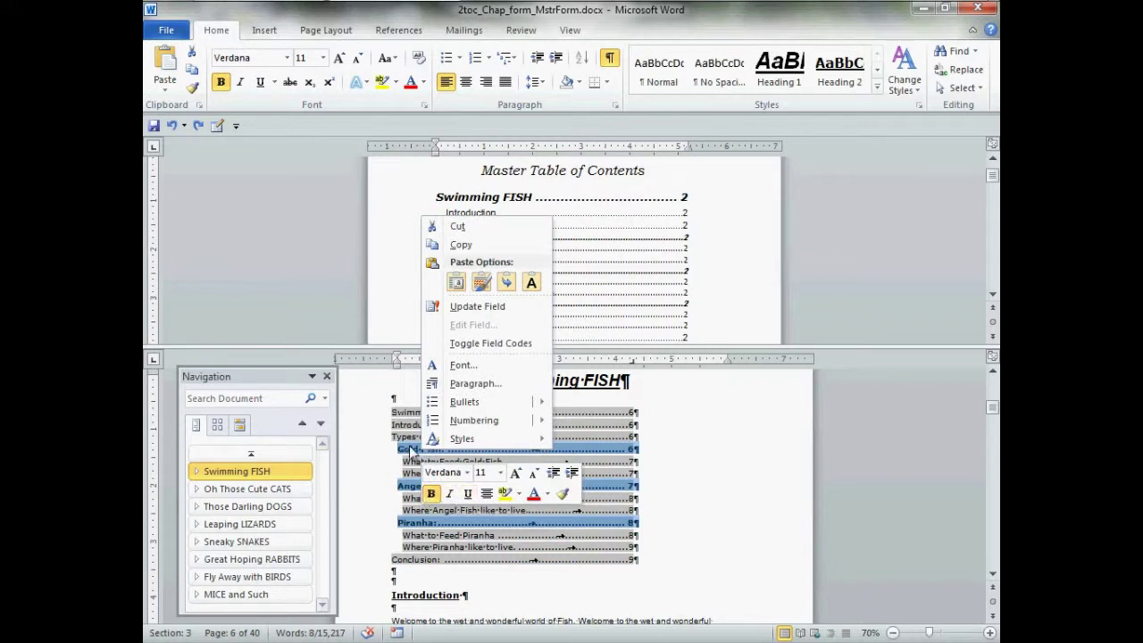
key(Escape)
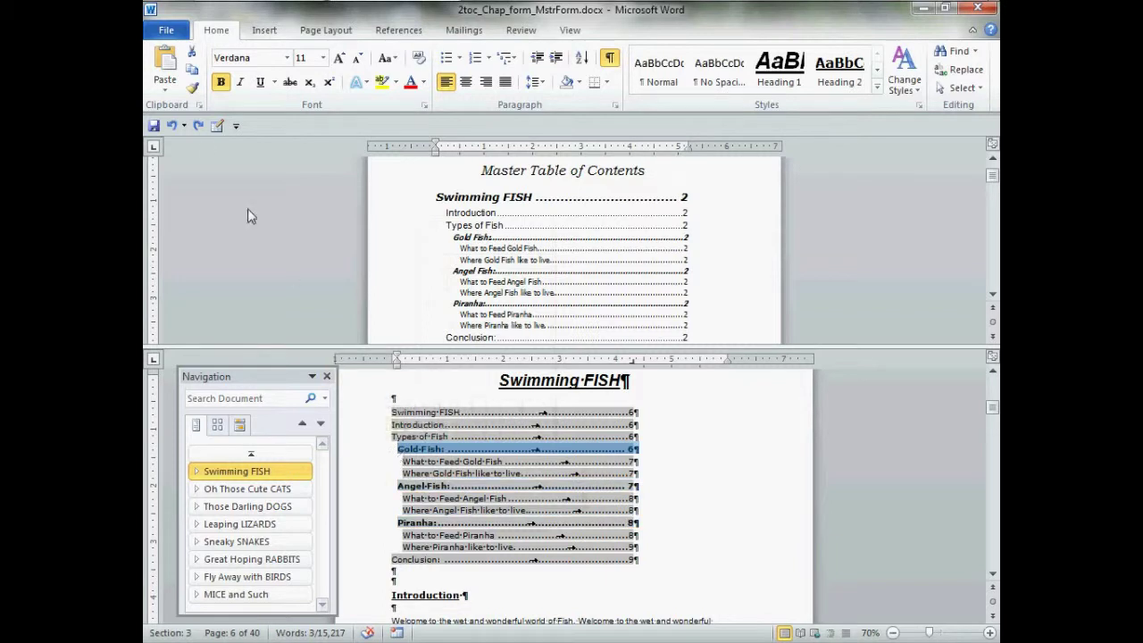
click(191, 89)
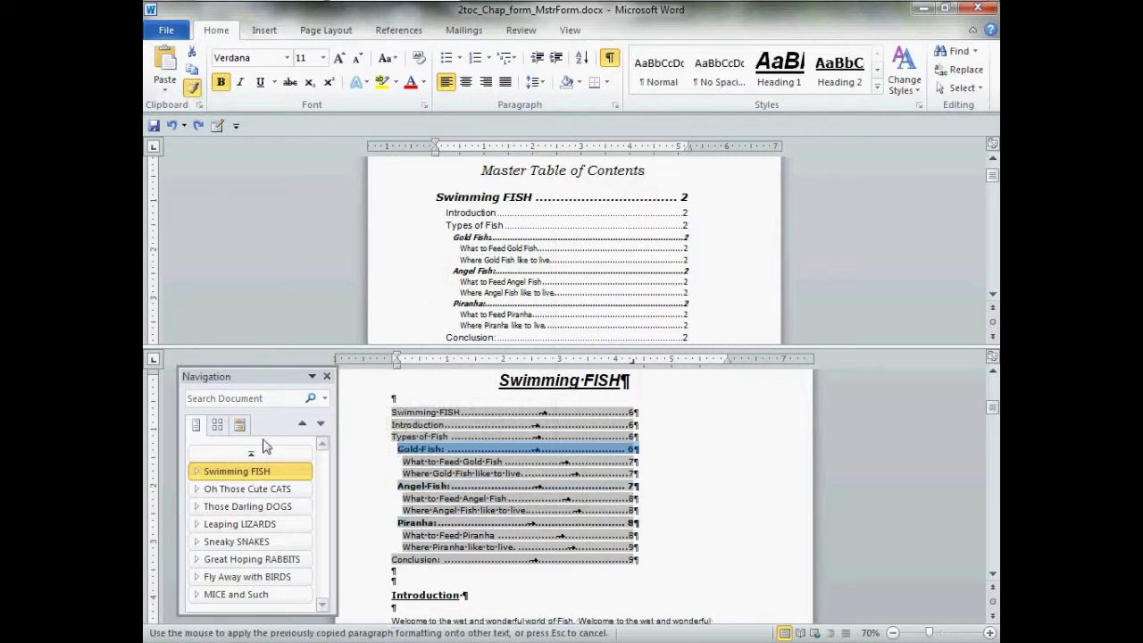
click(283, 488)
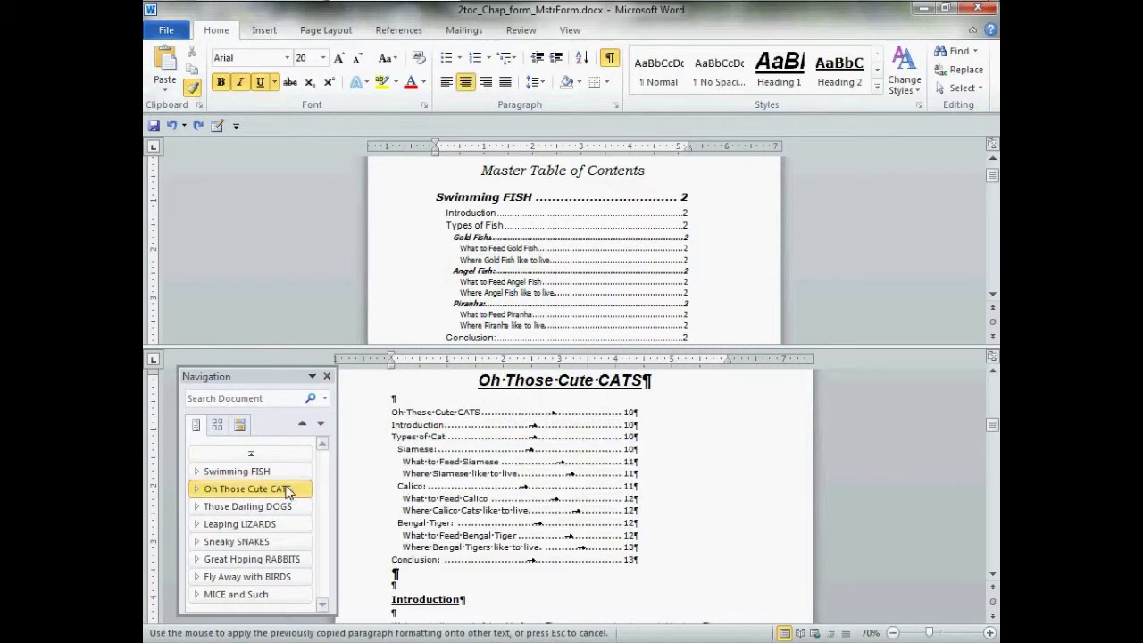
click(402, 452)
click(402, 486)
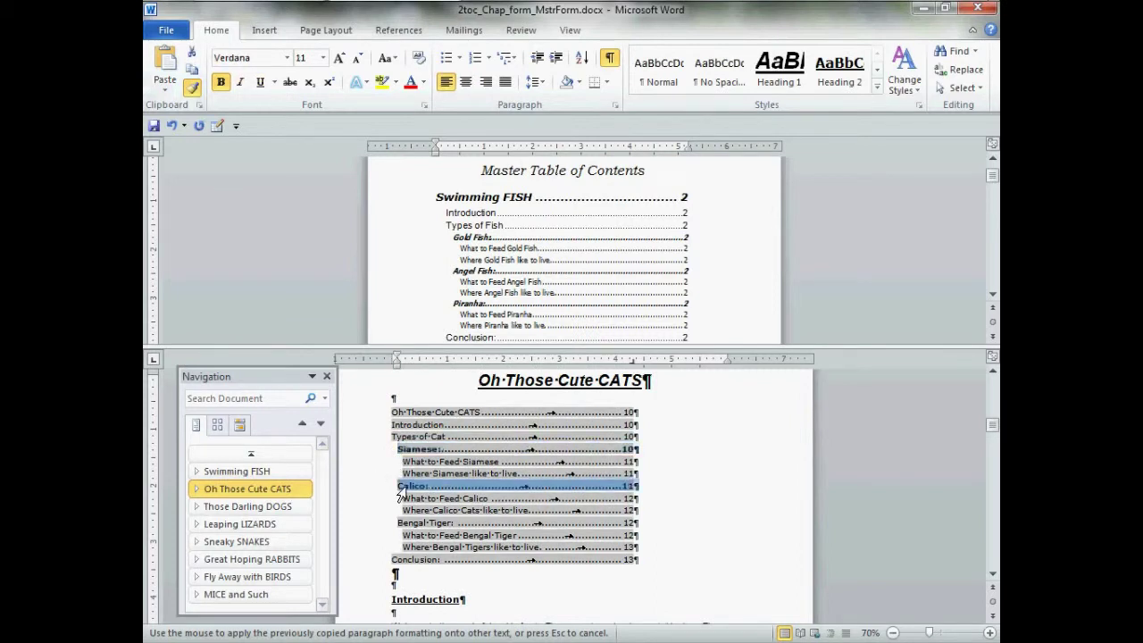
click(402, 523)
Apply the same bold entry formatting to Dachshund, Beagle and Wolf in the Those Darling DOGS contents, and end Format Painter back at Swimming FISH
click(300, 507)
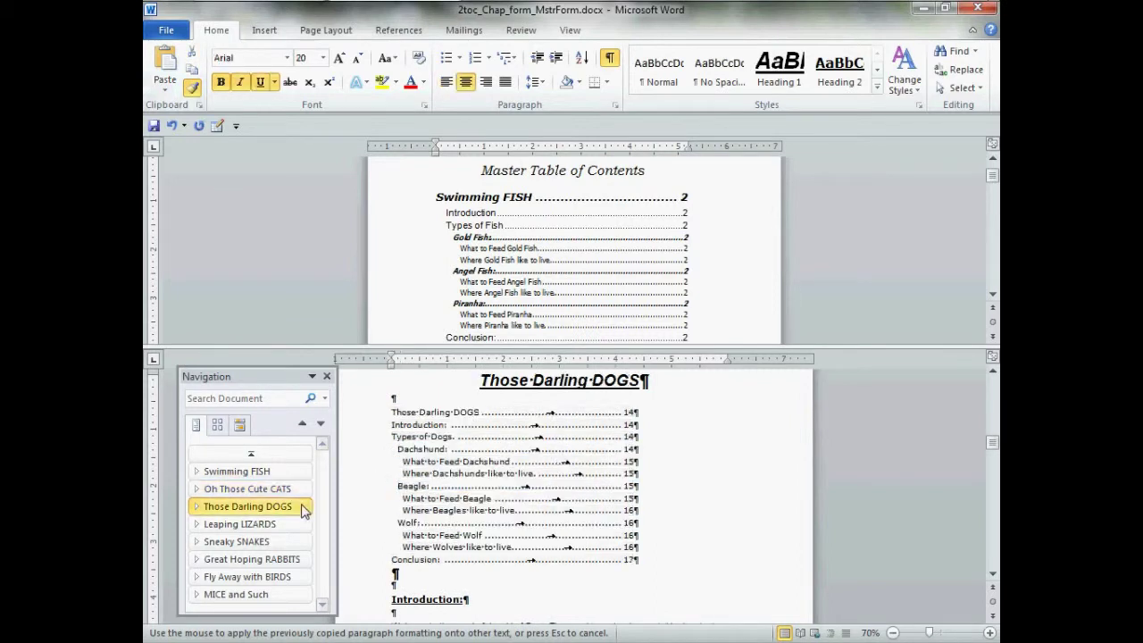
click(402, 450)
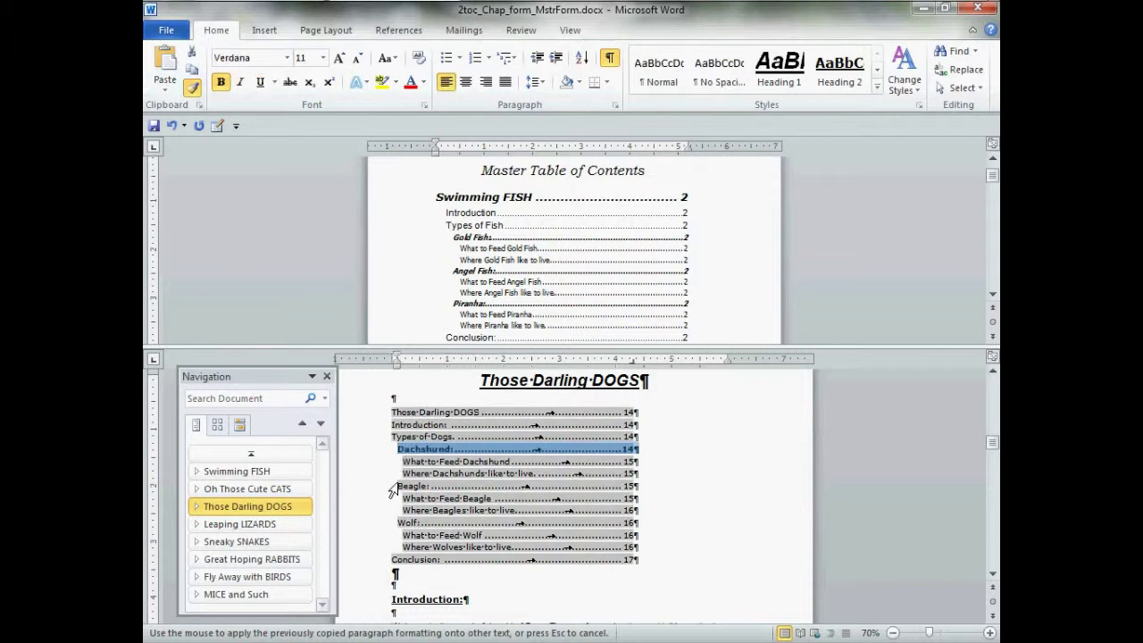
click(402, 486)
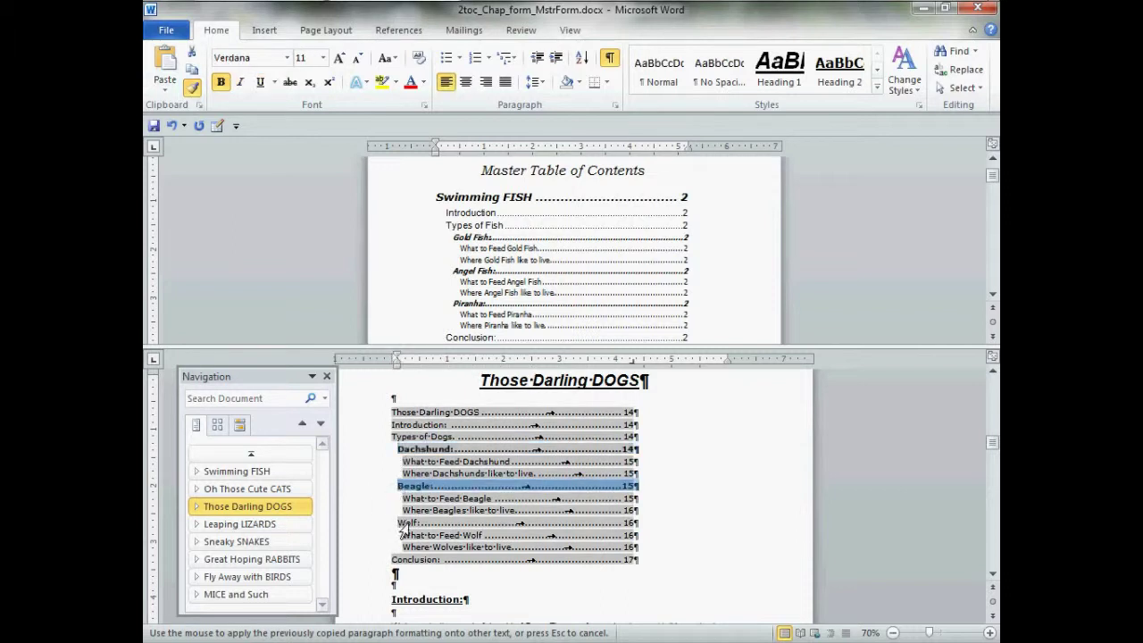
click(402, 524)
click(308, 479)
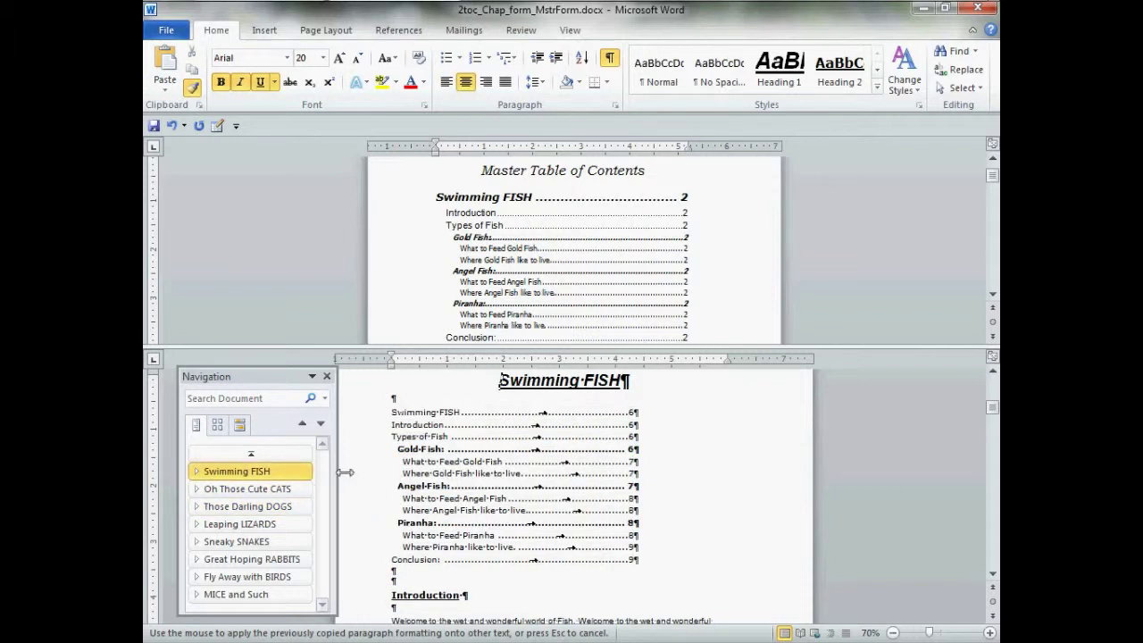
key(Escape)
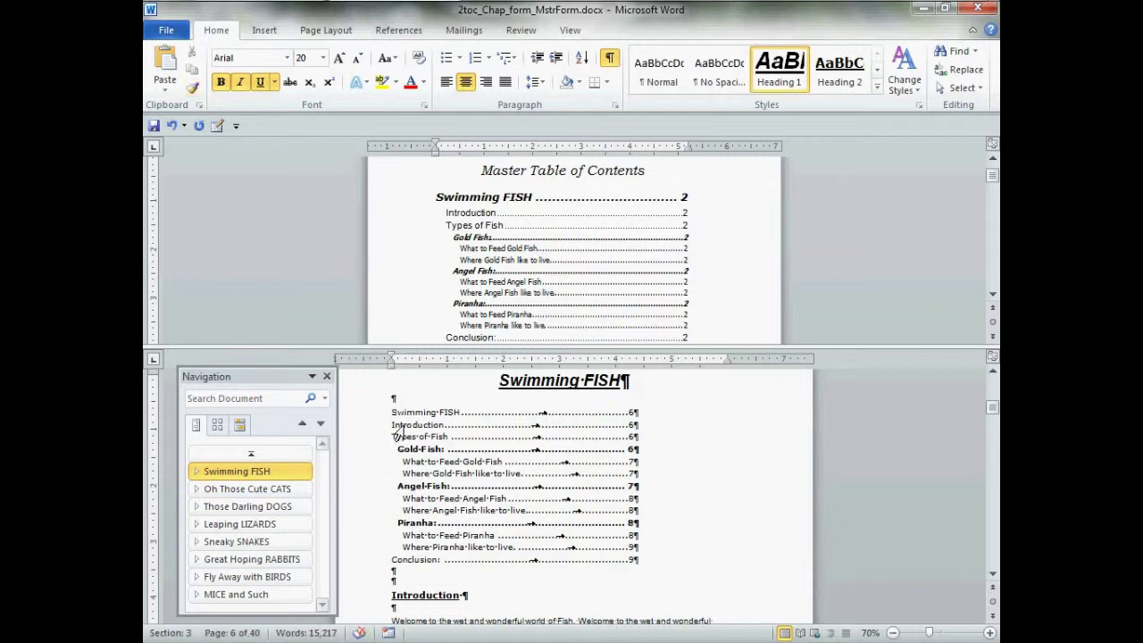
Delete the Swimming FISH title entry and its leftover empty line from the Swimming FISH chapter contents
mouse_move(392, 420)
mouse_down()
mouse_move(625, 413)
mouse_move(659, 425)
mouse_move(651, 417)
mouse_up()
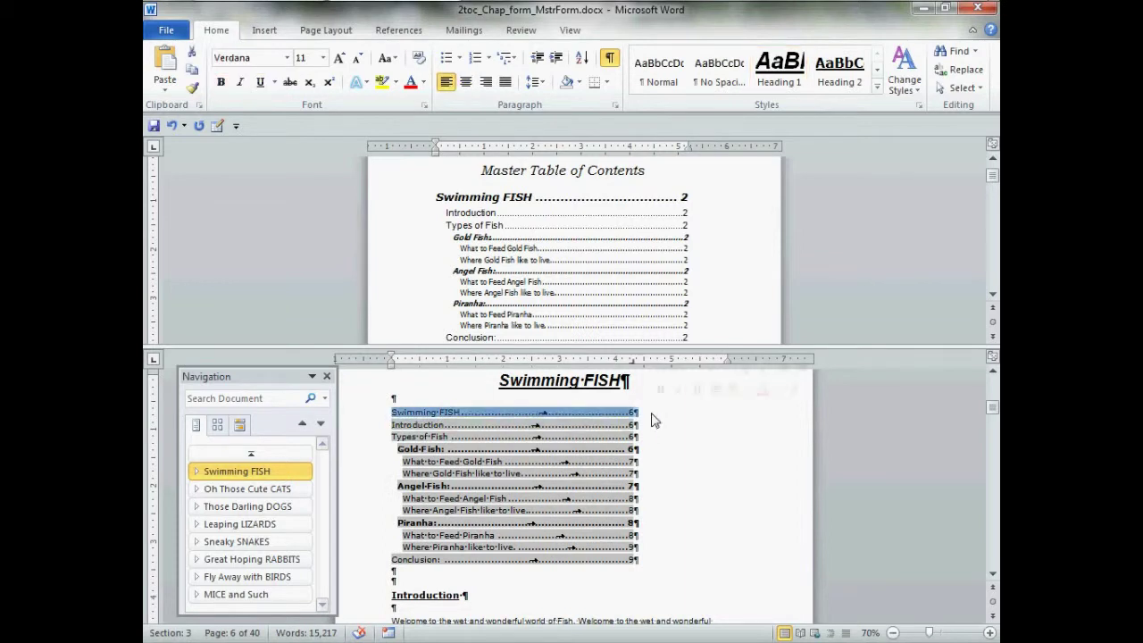
key(Delete)
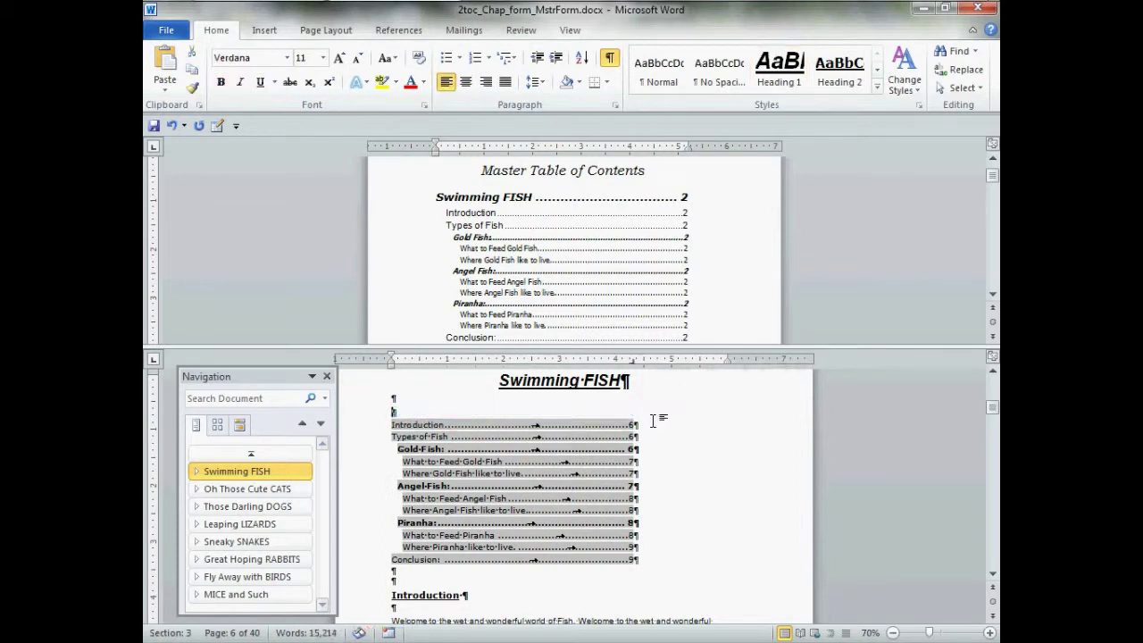
key(Delete)
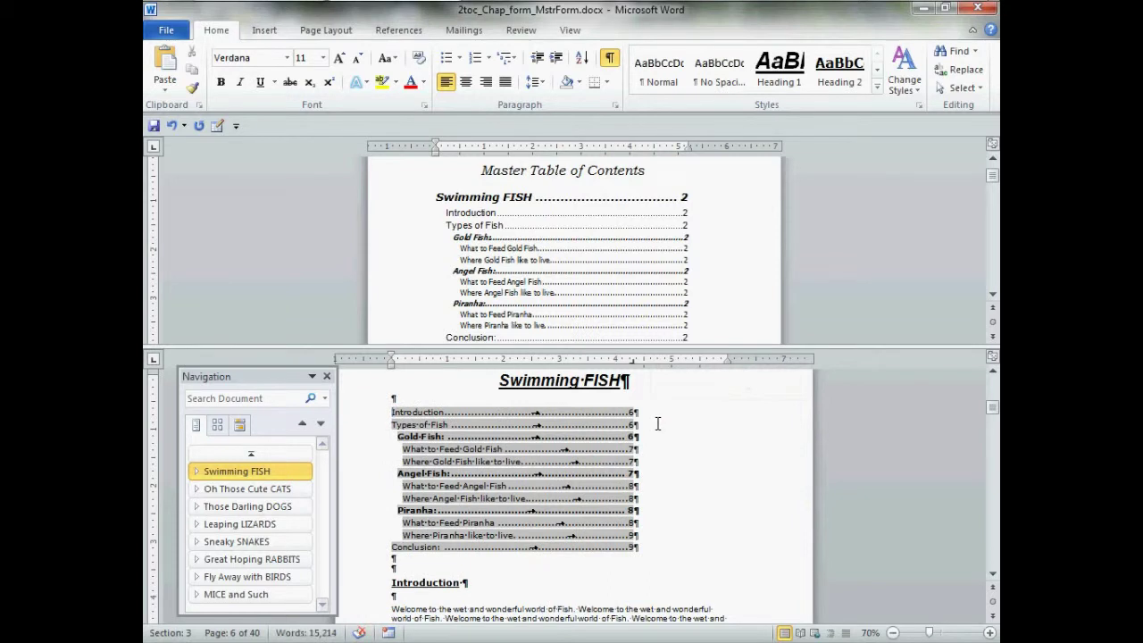
Delete the chapter title entries from the Oh Those Cute CATS and Those Darling DOGS chapter contents
click(291, 489)
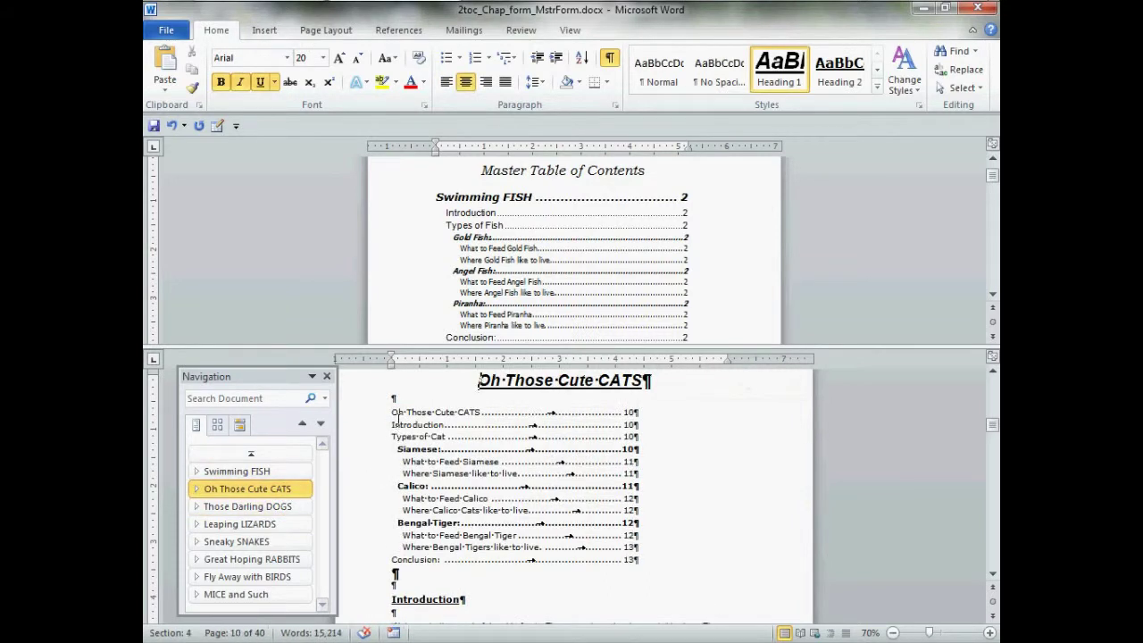
drag(393, 414, 665, 421)
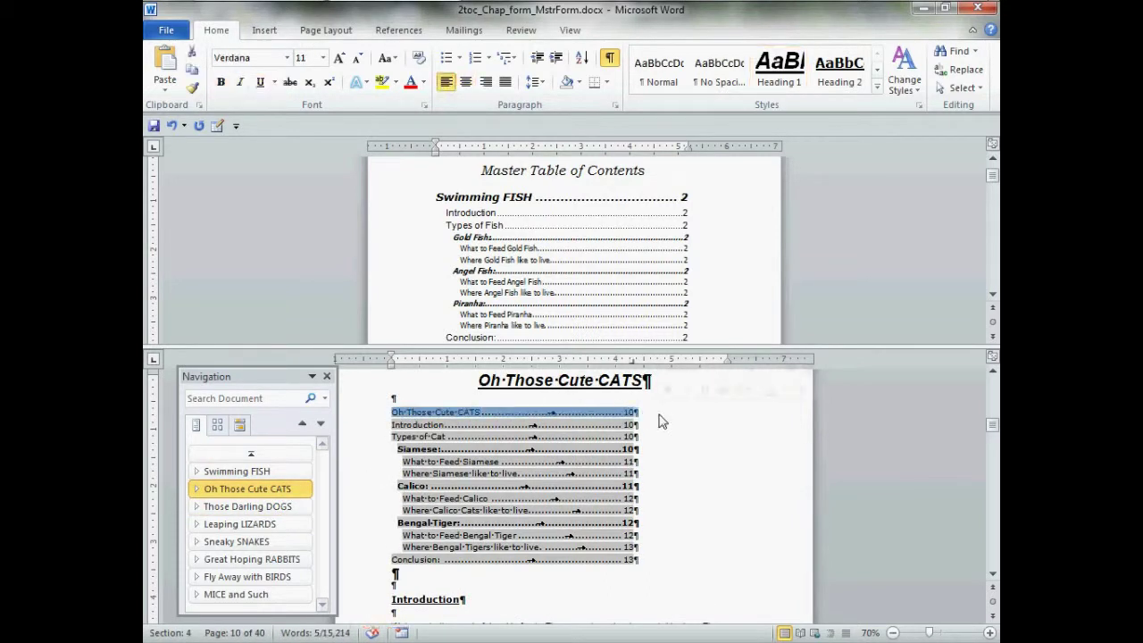
key(Delete)
click(304, 506)
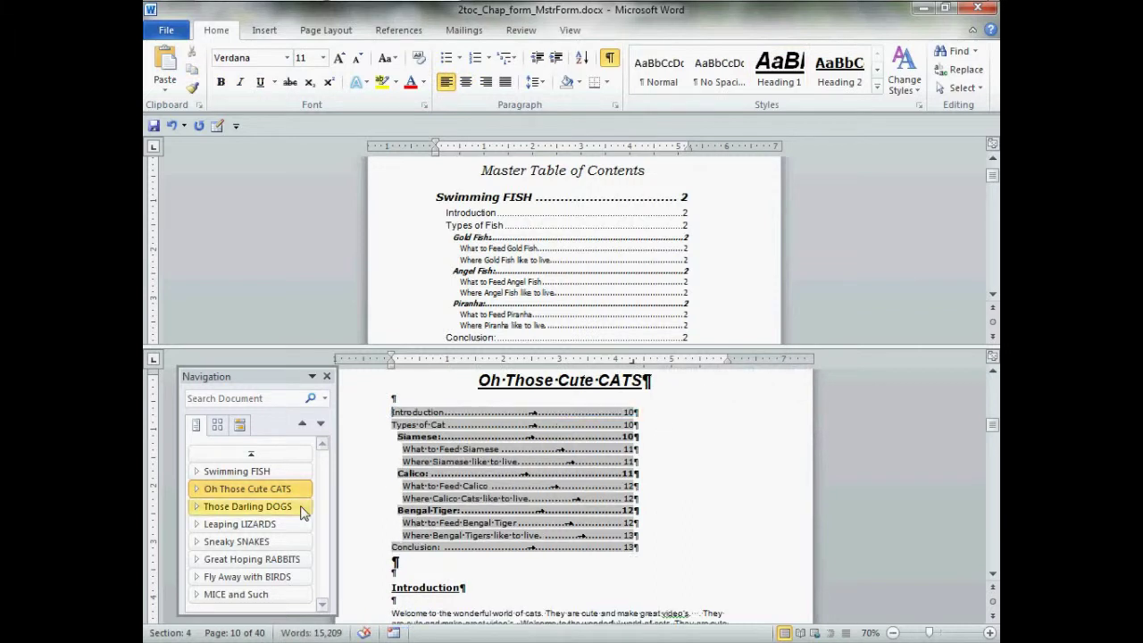
drag(397, 414, 649, 422)
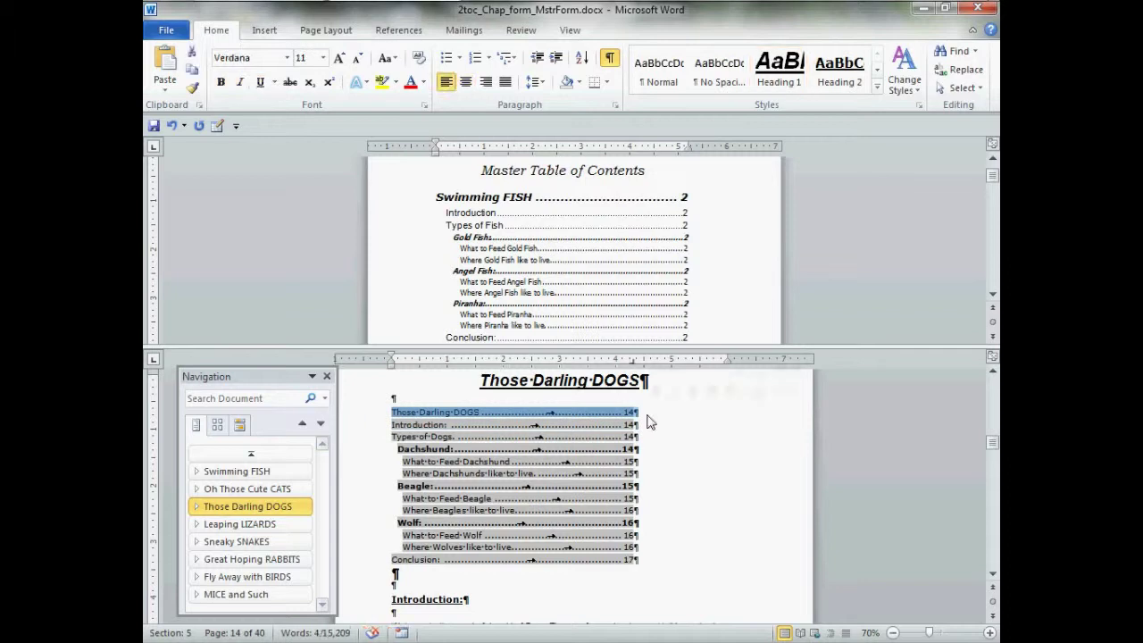
key(Delete)
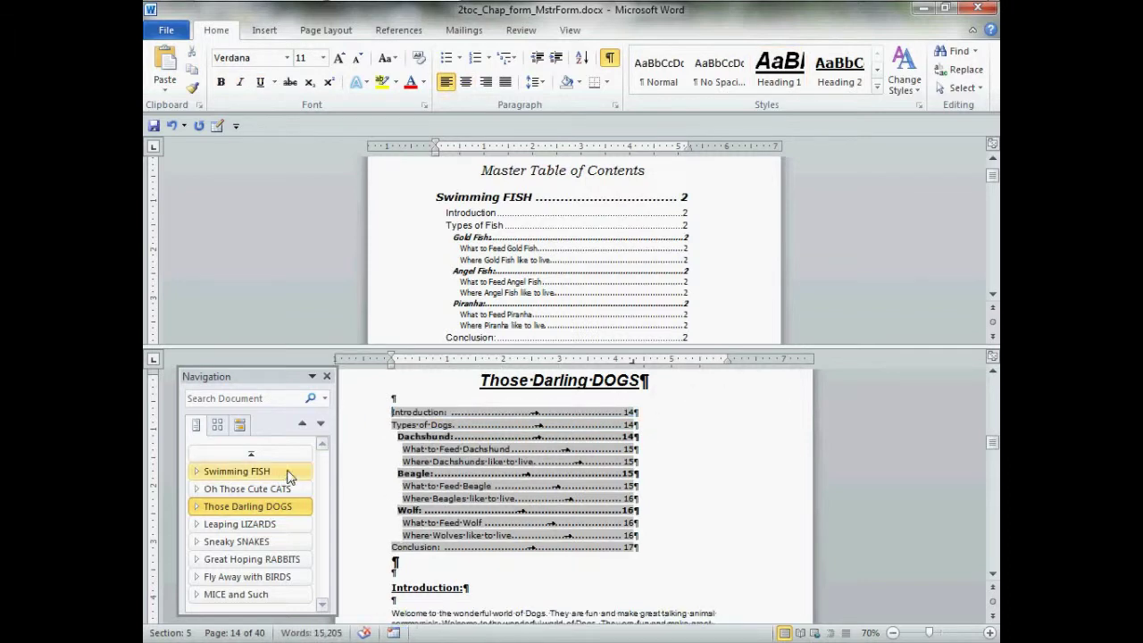
Center the Swimming FISH chapter contents from Introduction to Conclusion, trying right alignment before settling on centered
click(288, 473)
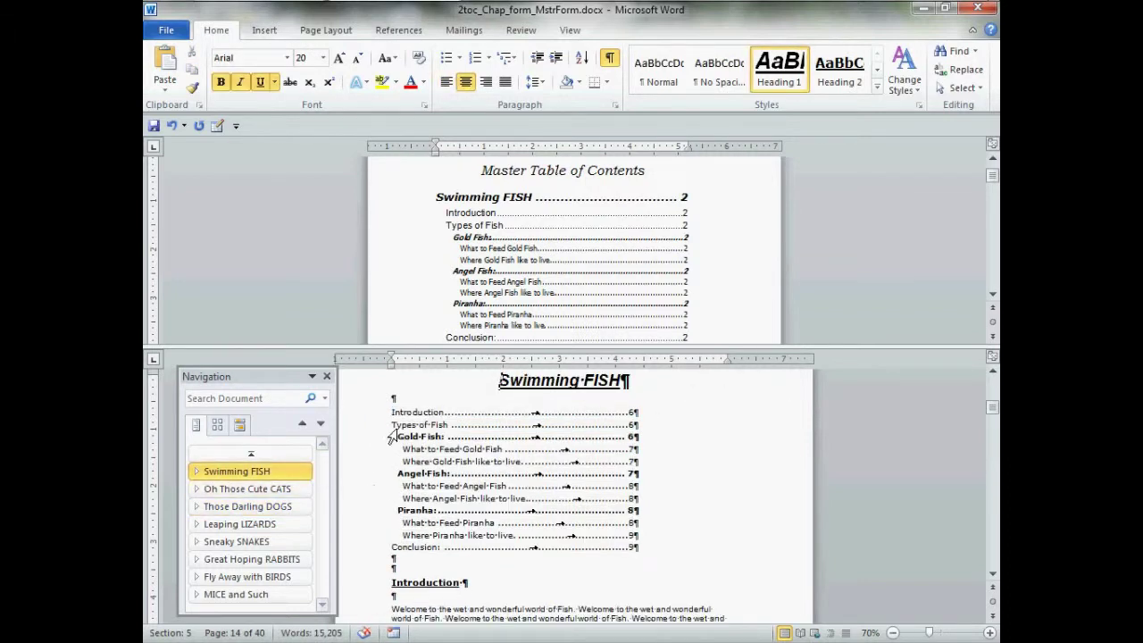
drag(393, 414, 638, 551)
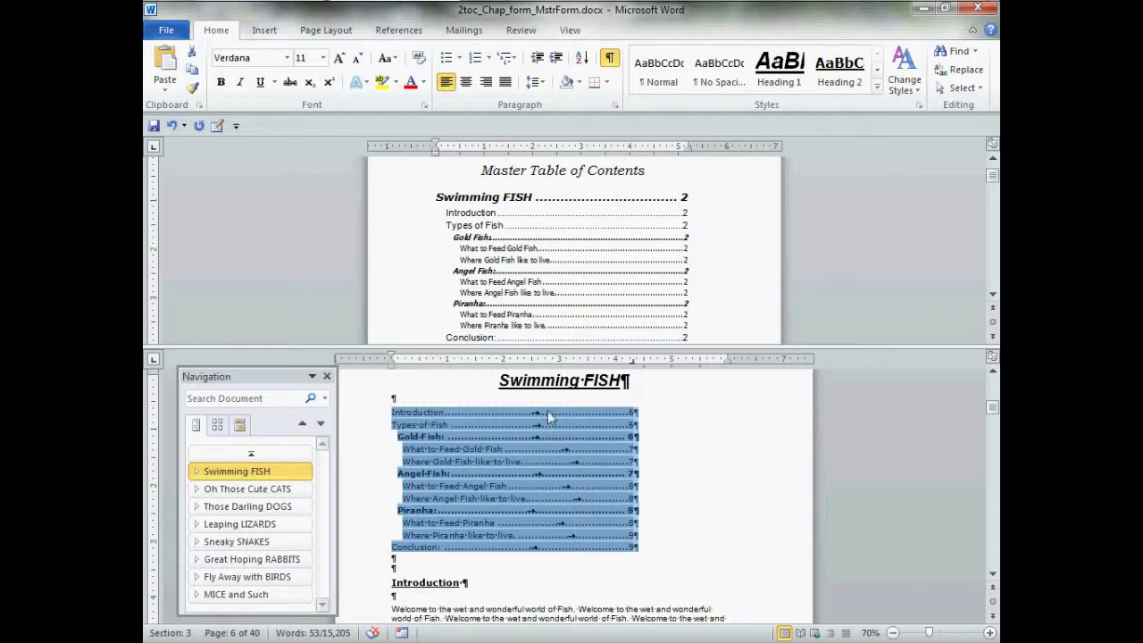
click(466, 83)
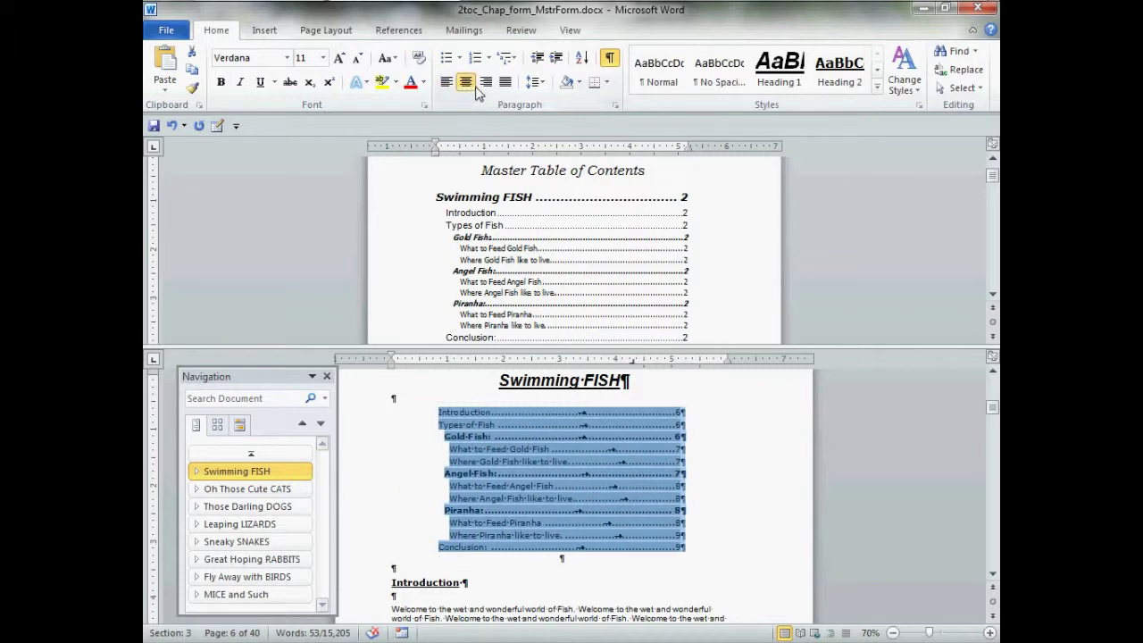
click(486, 83)
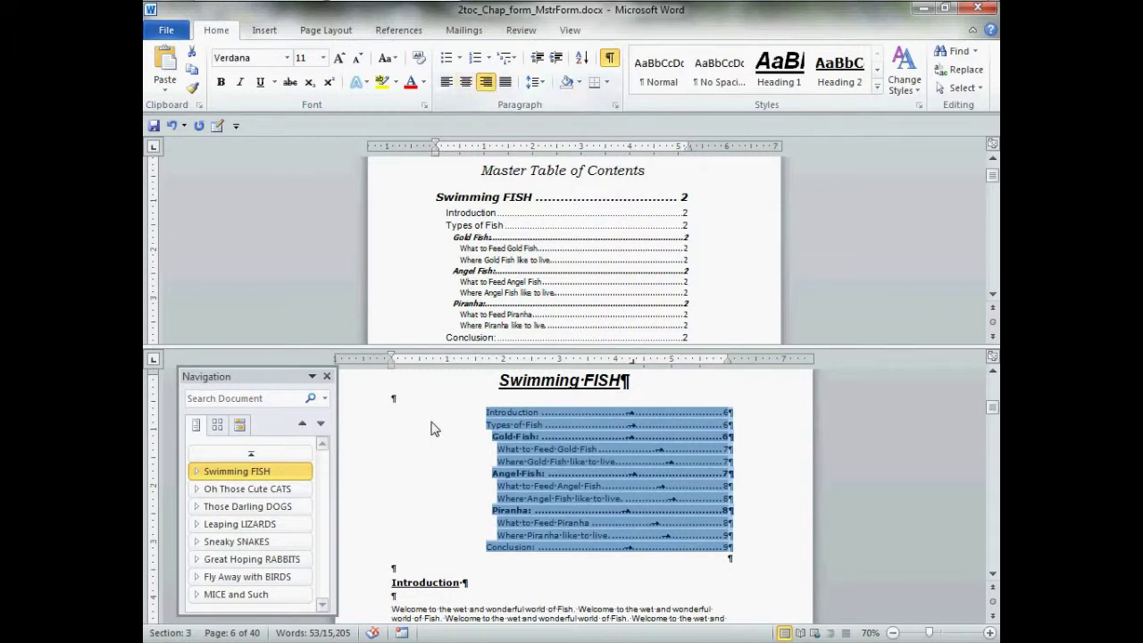
click(465, 82)
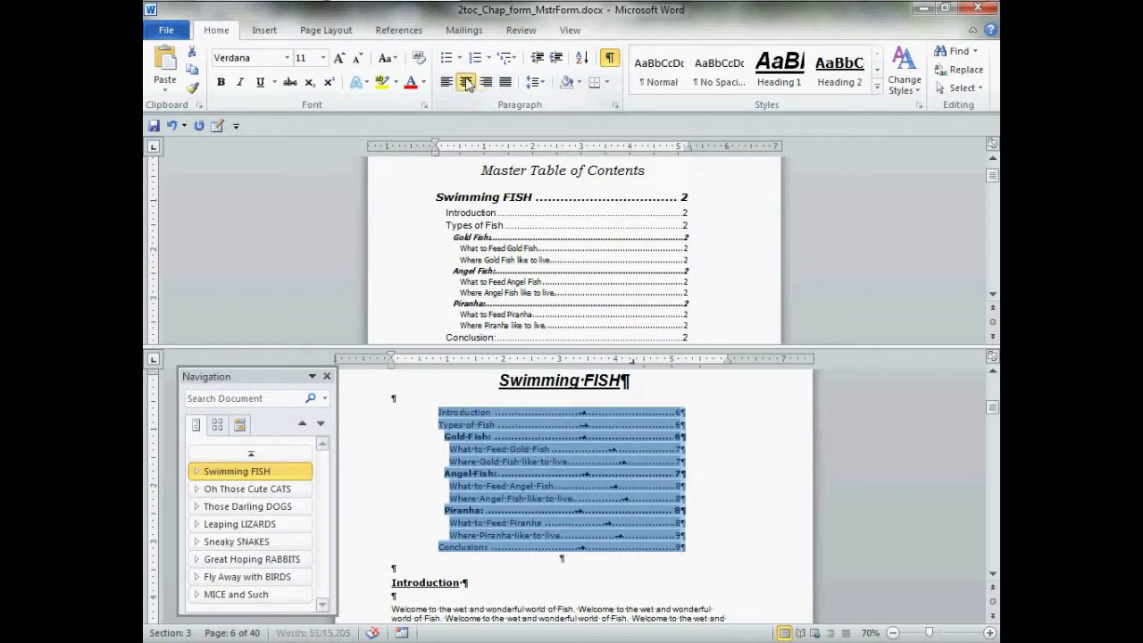
Center the Oh Those Cute CATS chapter contents from Introduction to Conclusion
click(281, 488)
drag(394, 420, 655, 548)
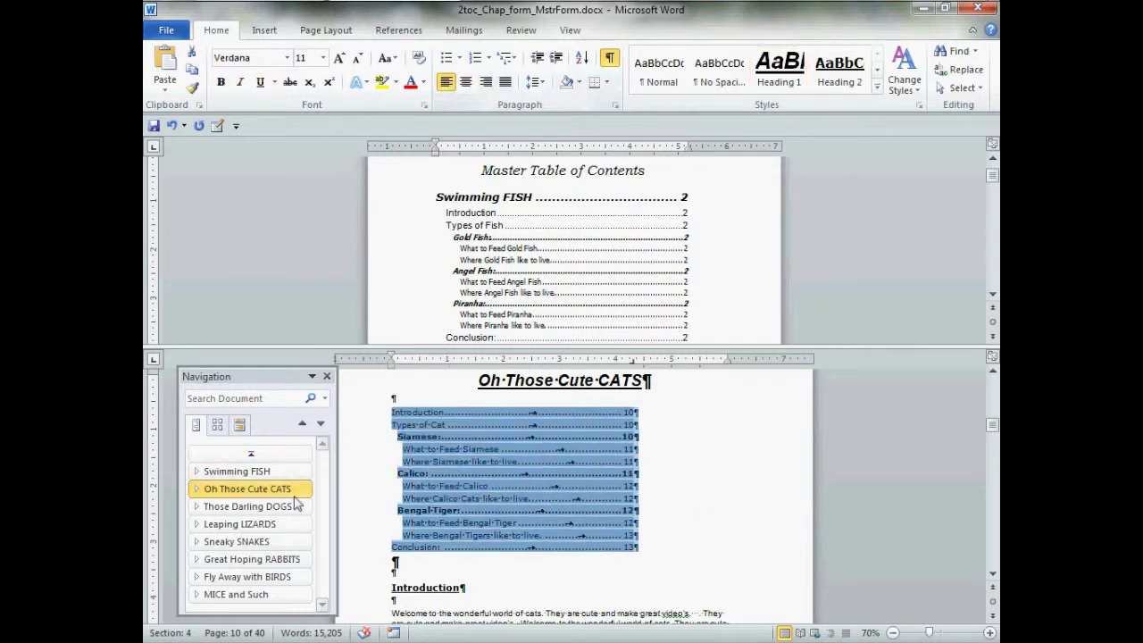
right_click(491, 480)
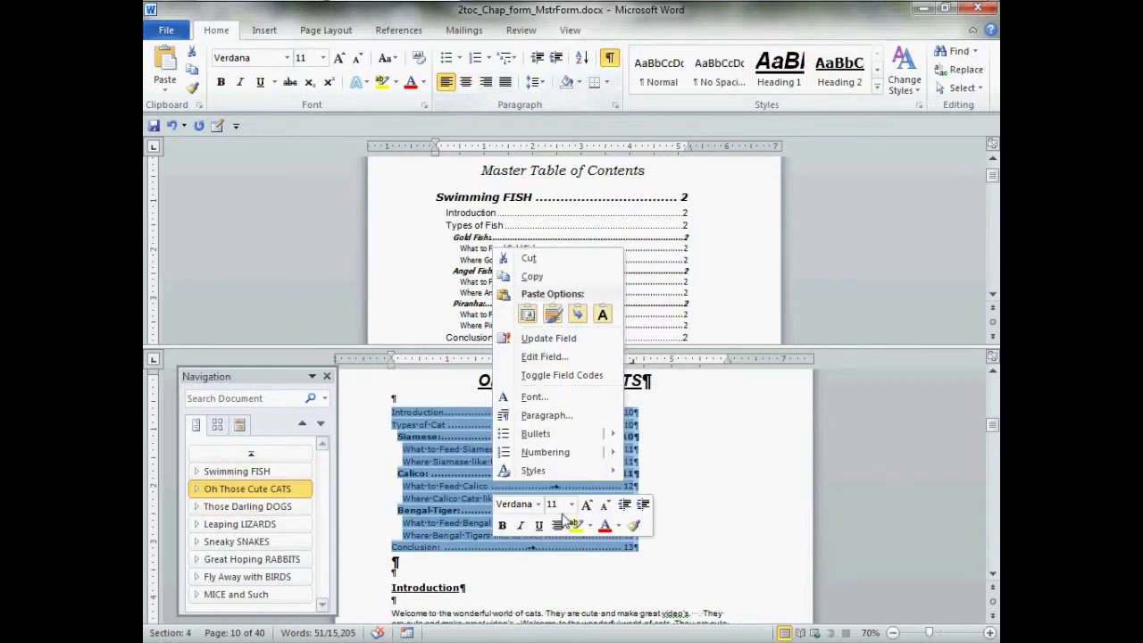
click(556, 526)
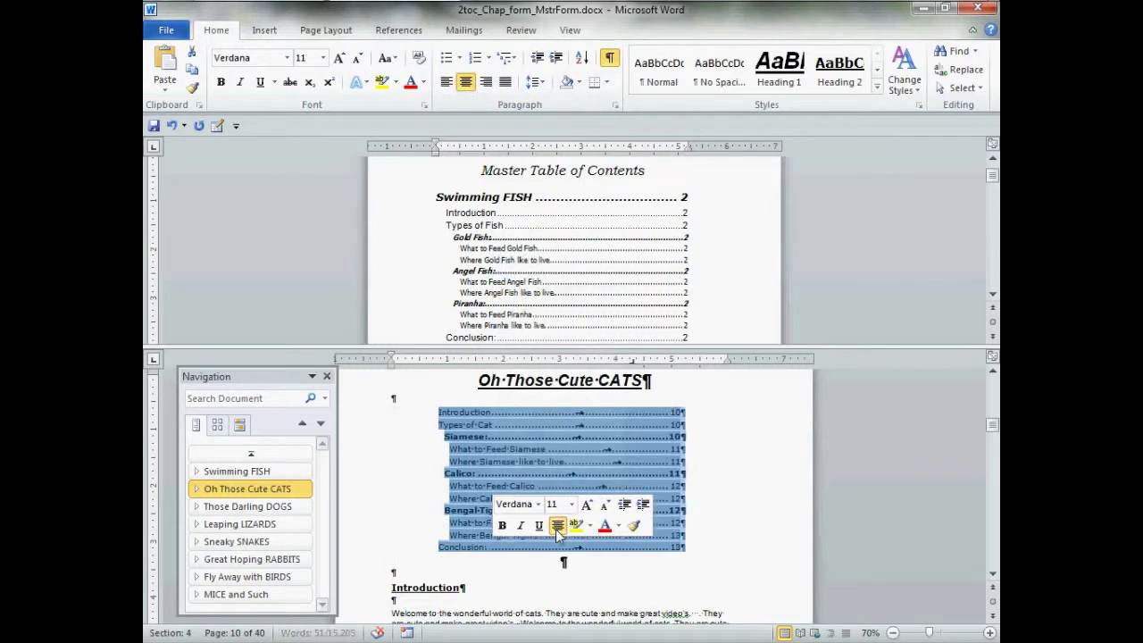
Center the Those Darling DOGS chapter contents from Introduction to Conclusion, and deselect them
click(279, 506)
drag(393, 419, 648, 547)
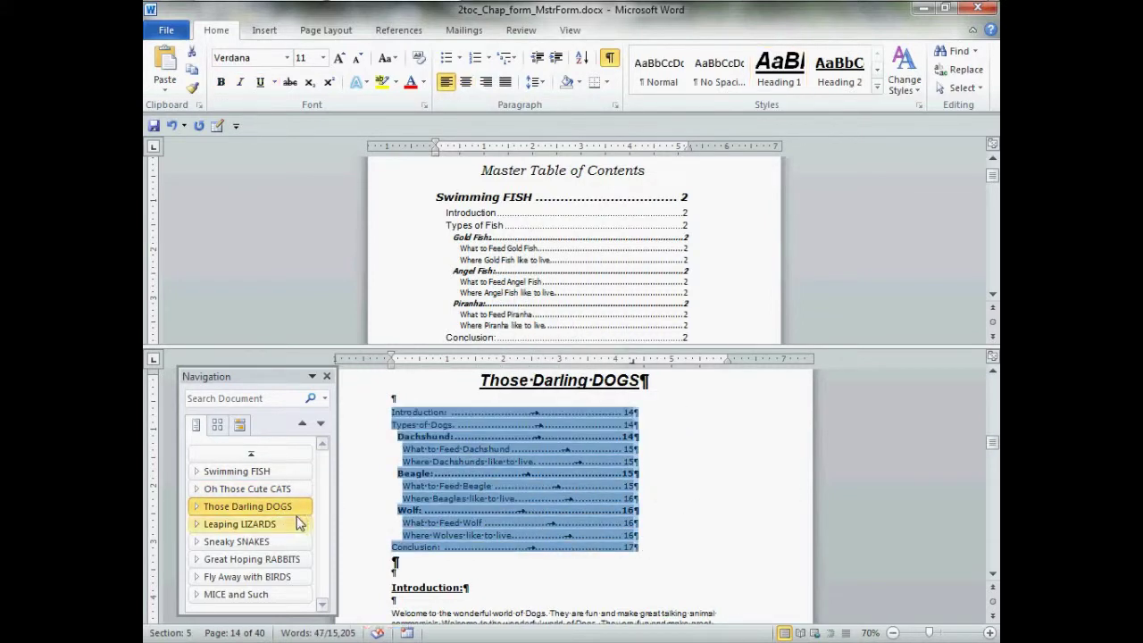
right_click(446, 497)
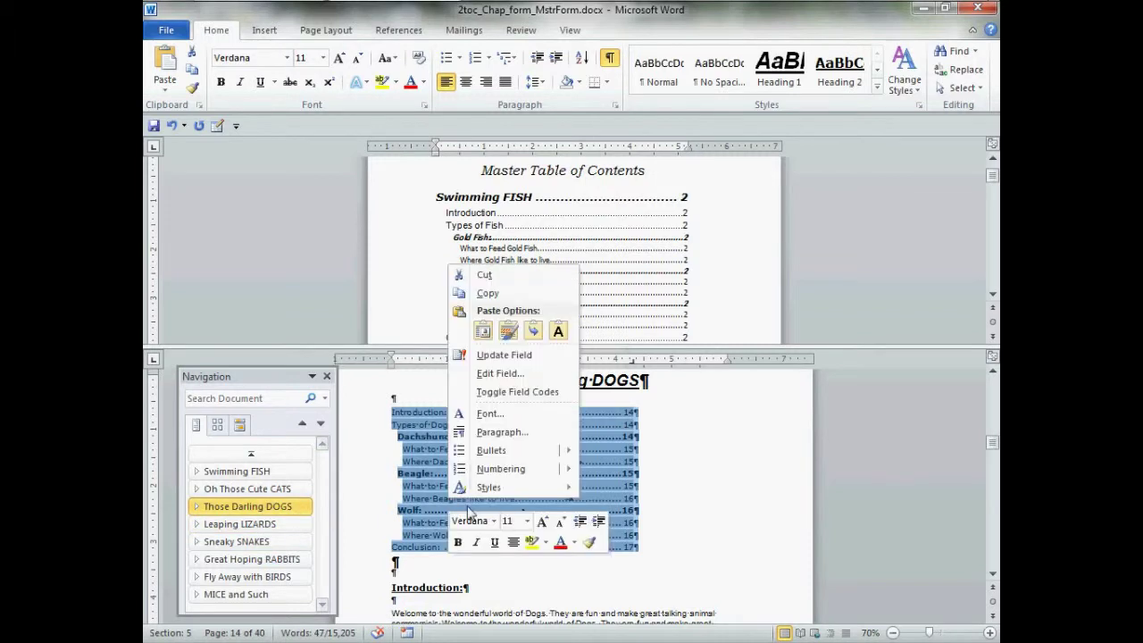
click(513, 542)
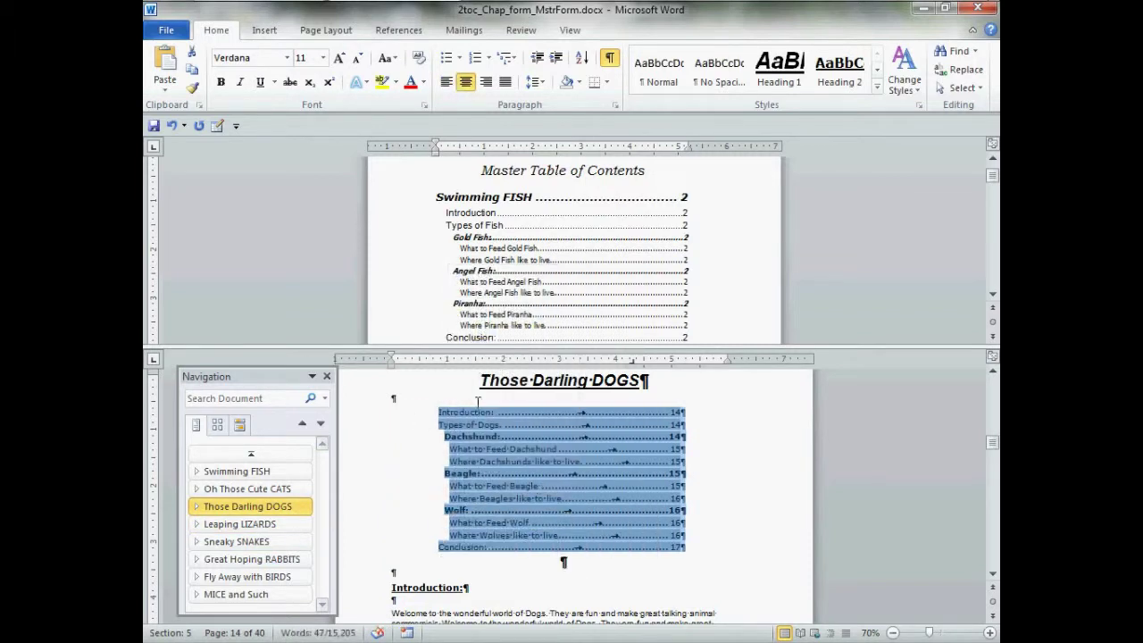
click(481, 385)
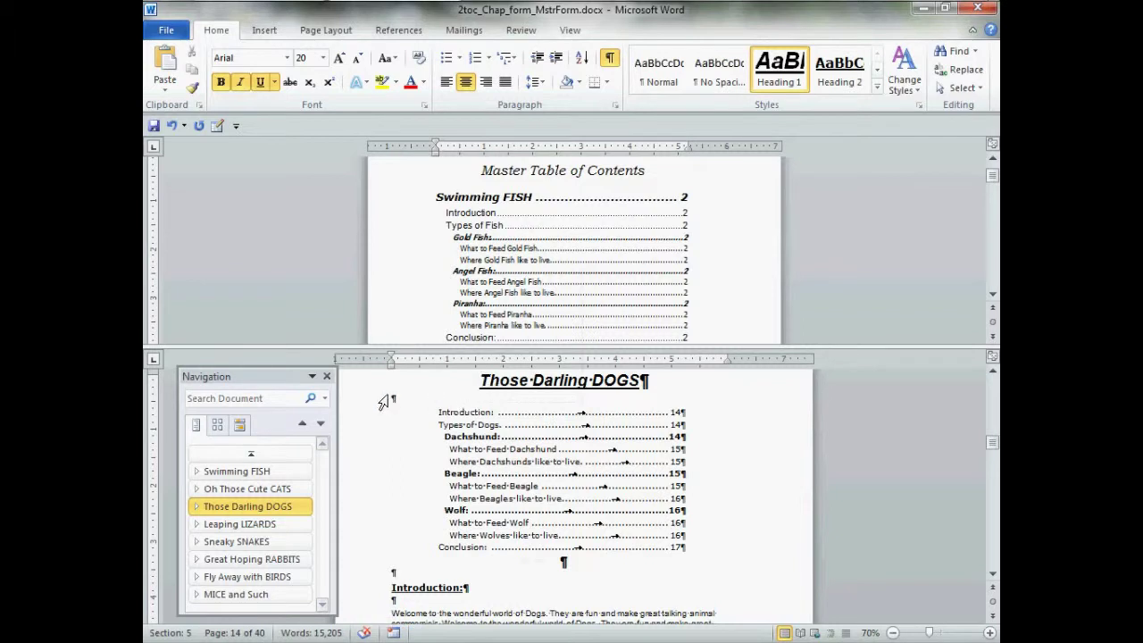
Check the Oh Those Cute CATS and Swimming FISH chapter contents, and read through the fish chapter up to the Angel Fish section
click(301, 489)
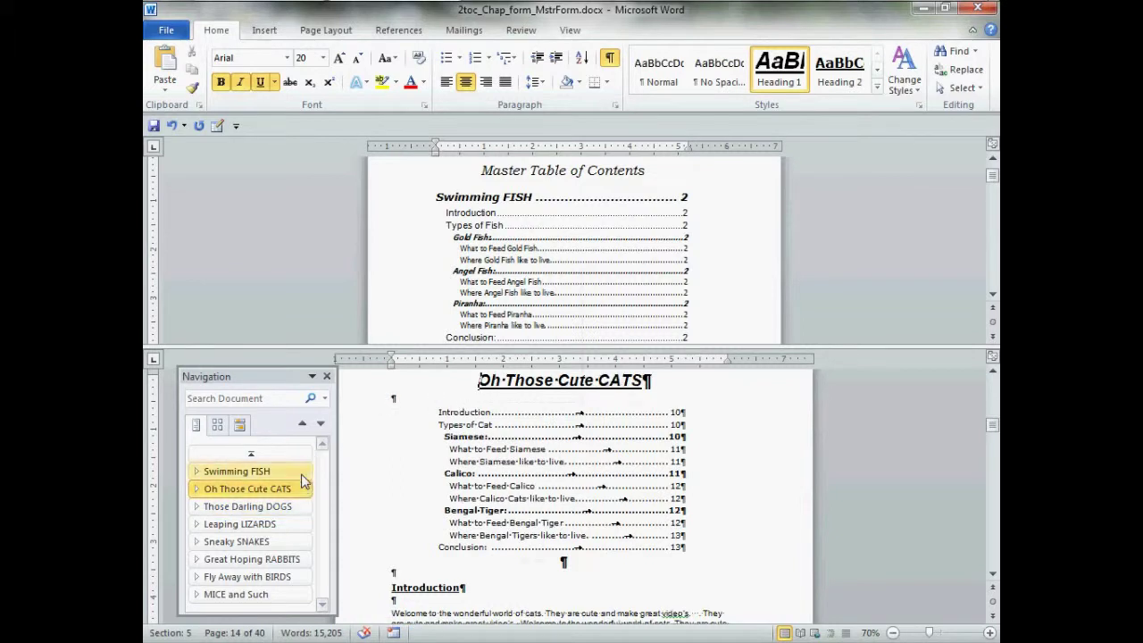
click(301, 472)
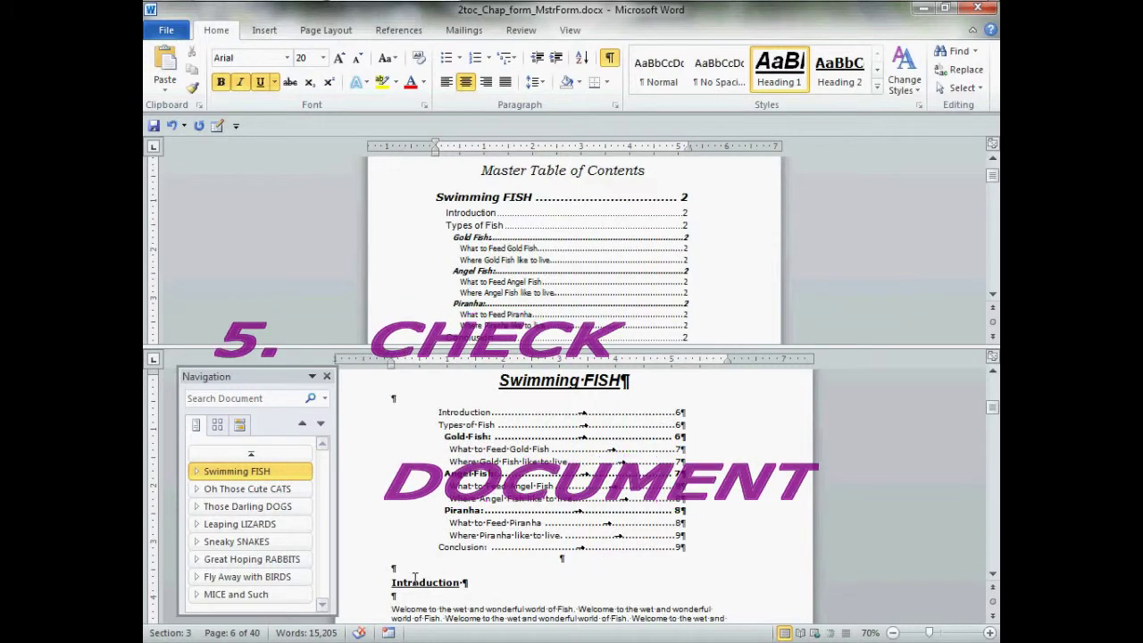
click(501, 607)
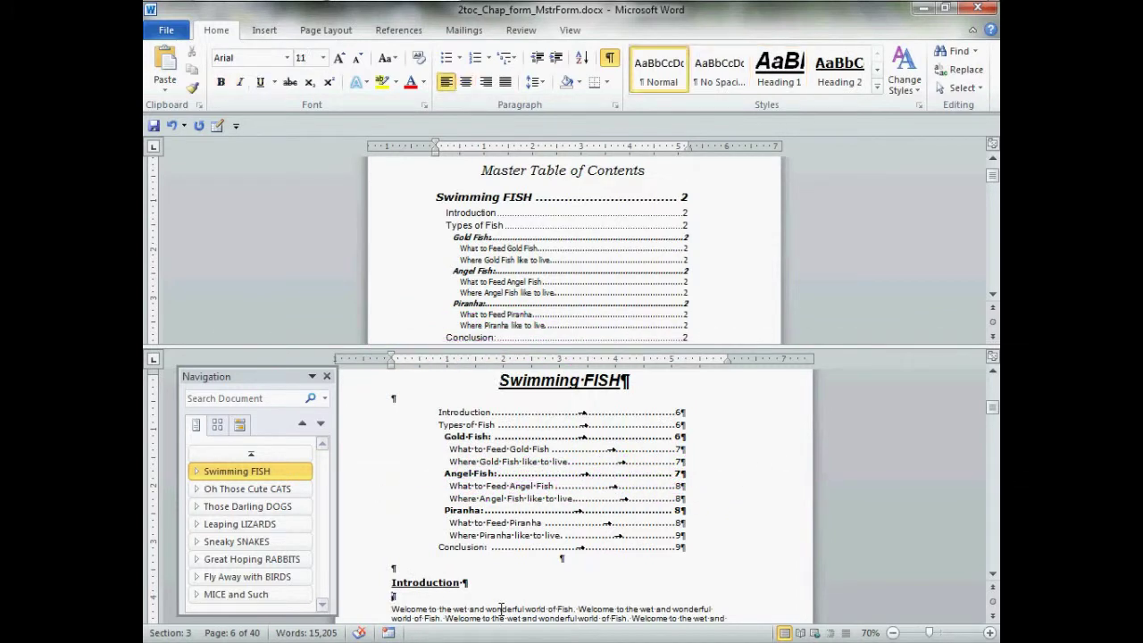
scroll(501, 607, down, 2)
drag(515, 529, 503, 601)
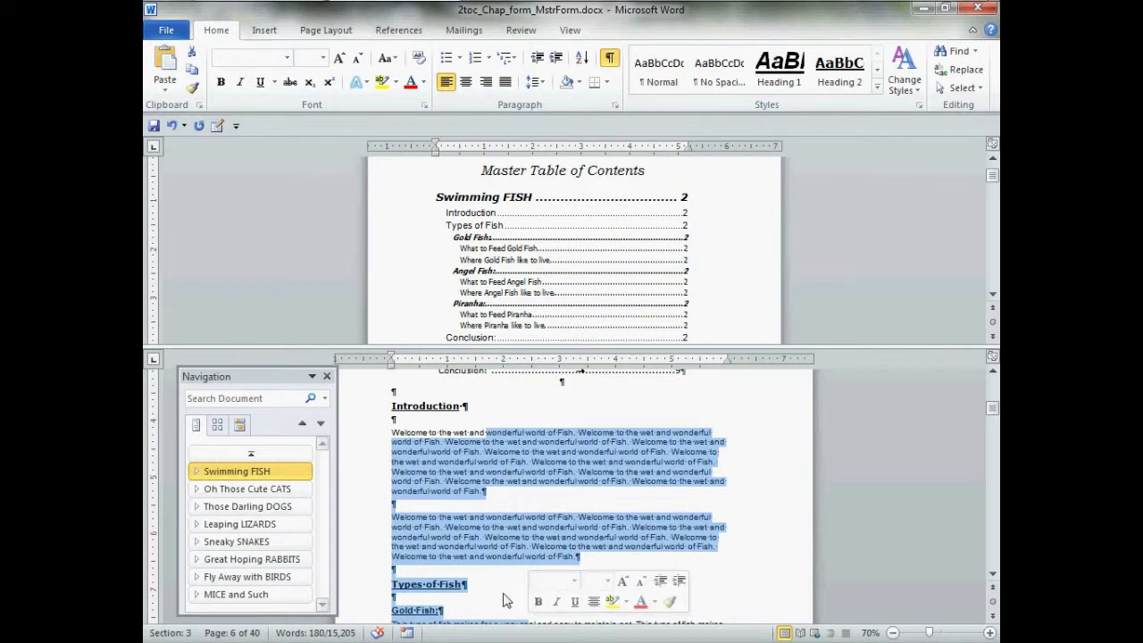
click(491, 453)
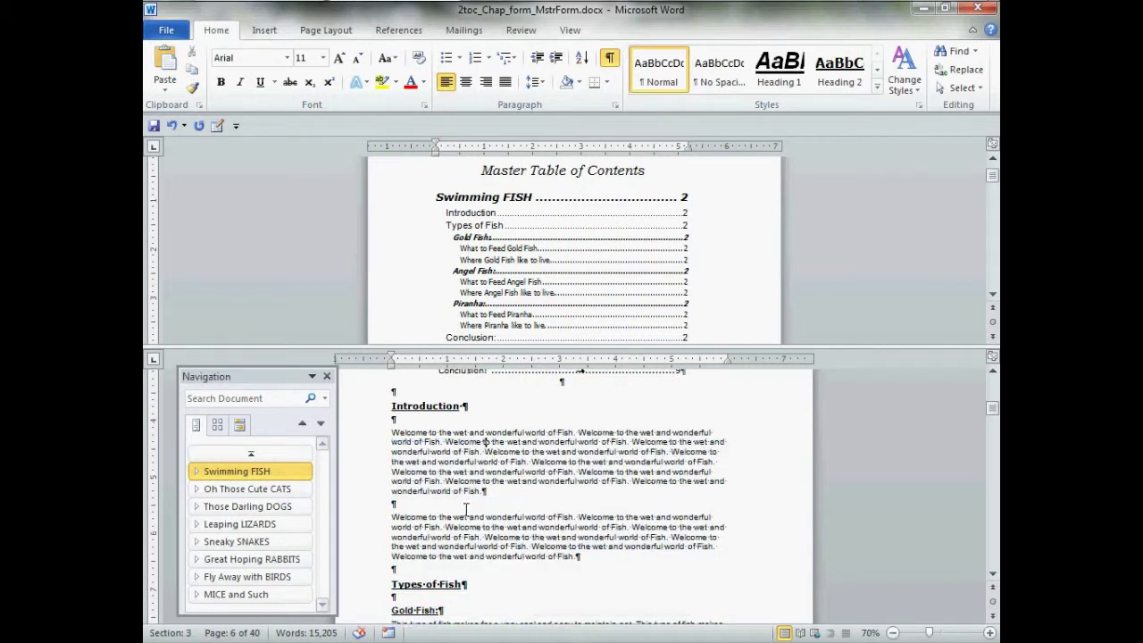
scroll(465, 507, down, 2)
scroll(465, 507, down, 3)
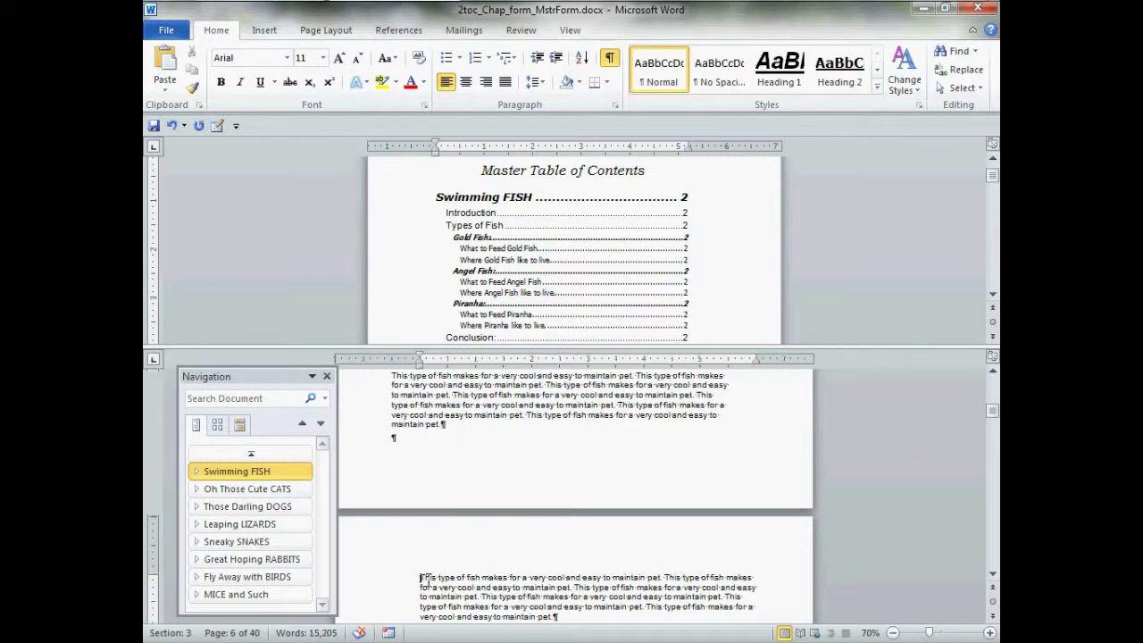
scroll(429, 579, down, 9)
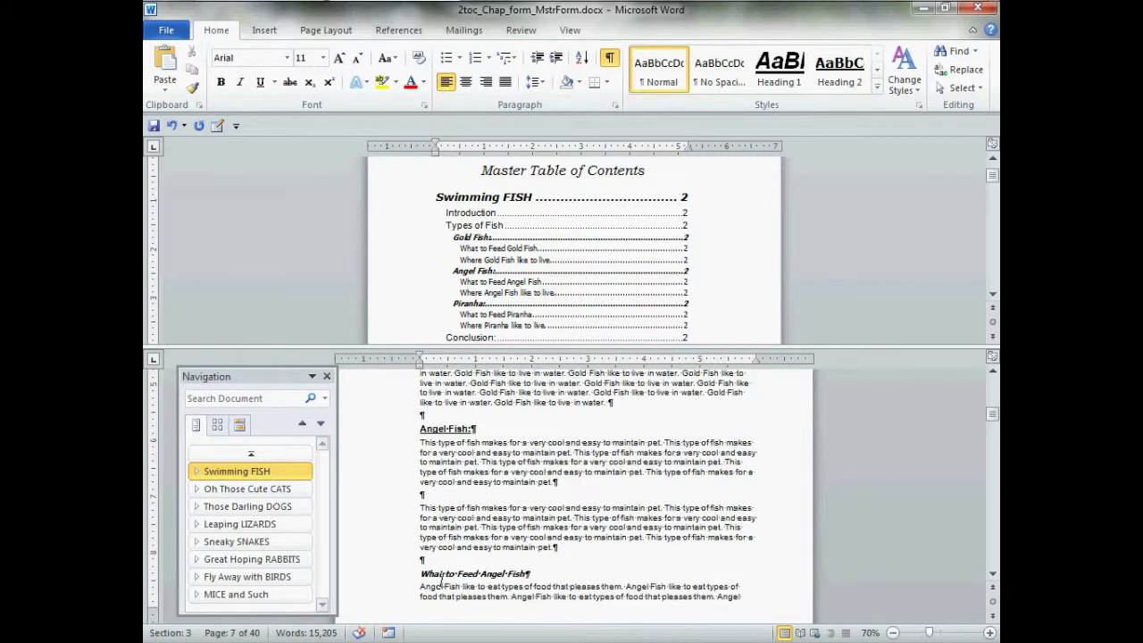
Insert three blank paragraphs before the What to Feed Angel Fish heading to push it onto the next page
click(423, 575)
scroll(431, 580, down, 1)
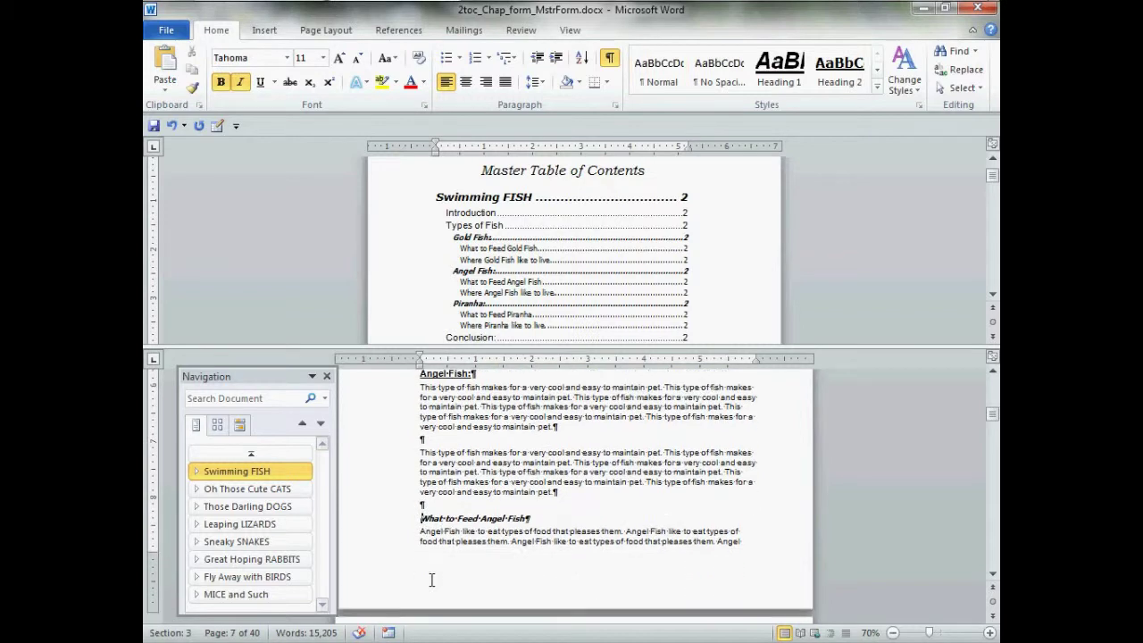
key(Return)
key(Return)
key(Return)
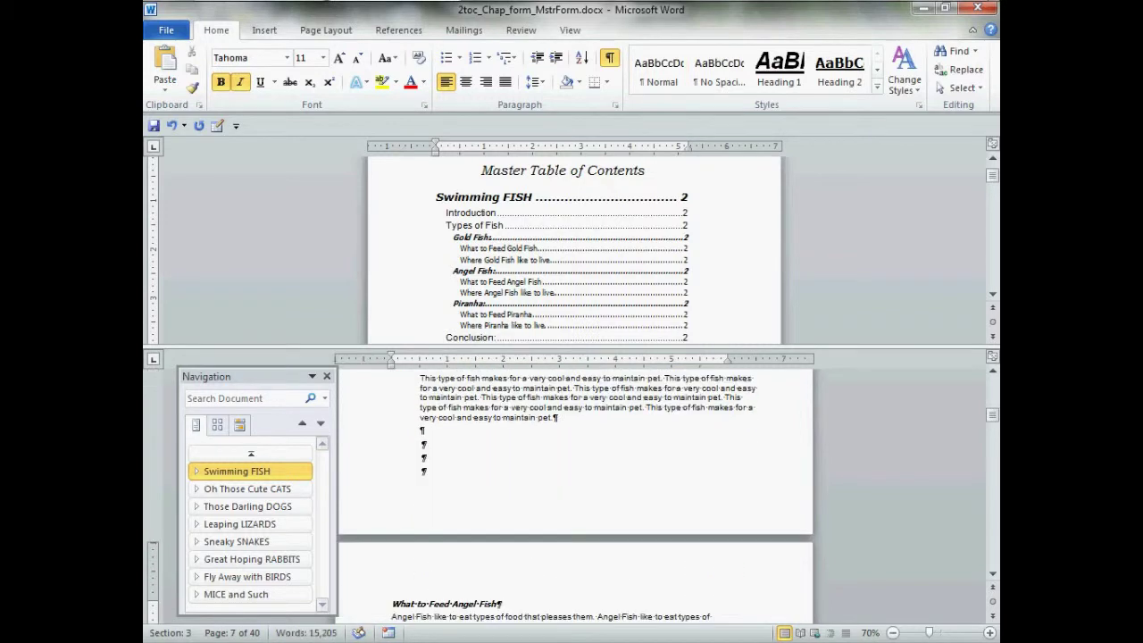
Look over the cats and dogs chapter contents, and update only the page numbers of the Swimming FISH chapter contents
click(300, 490)
click(303, 509)
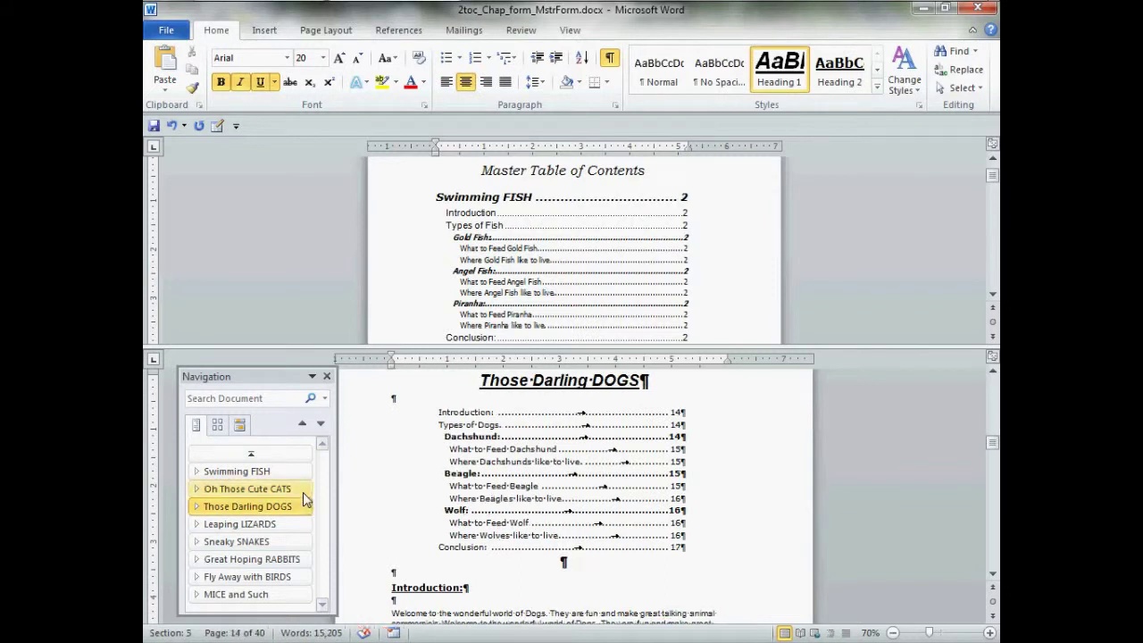
click(302, 492)
click(289, 473)
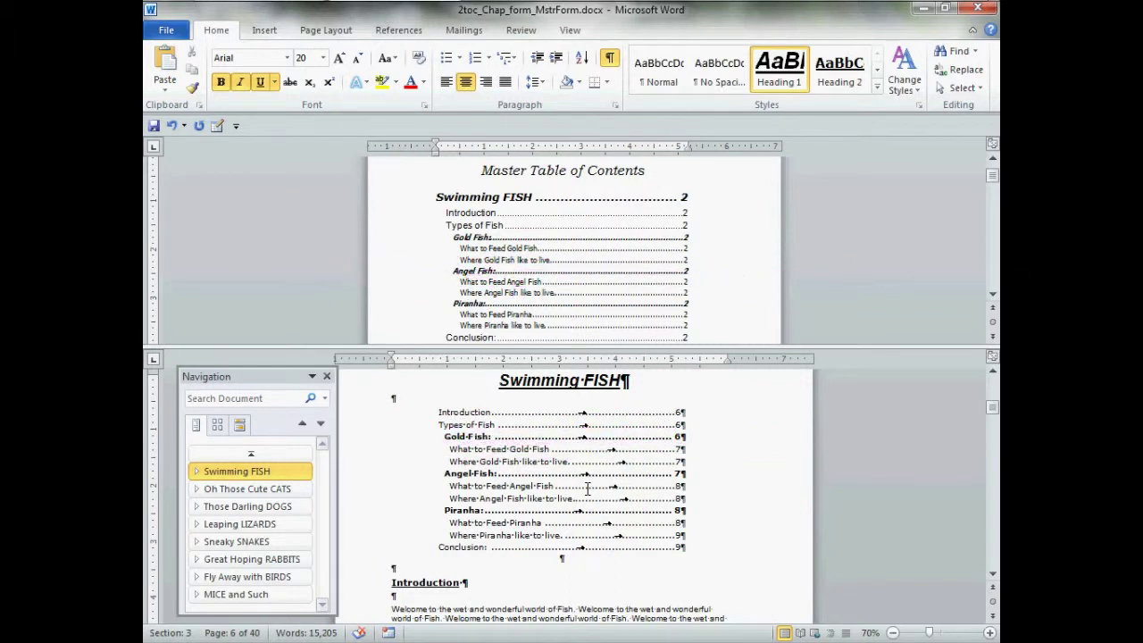
click(586, 487)
right_click(581, 488)
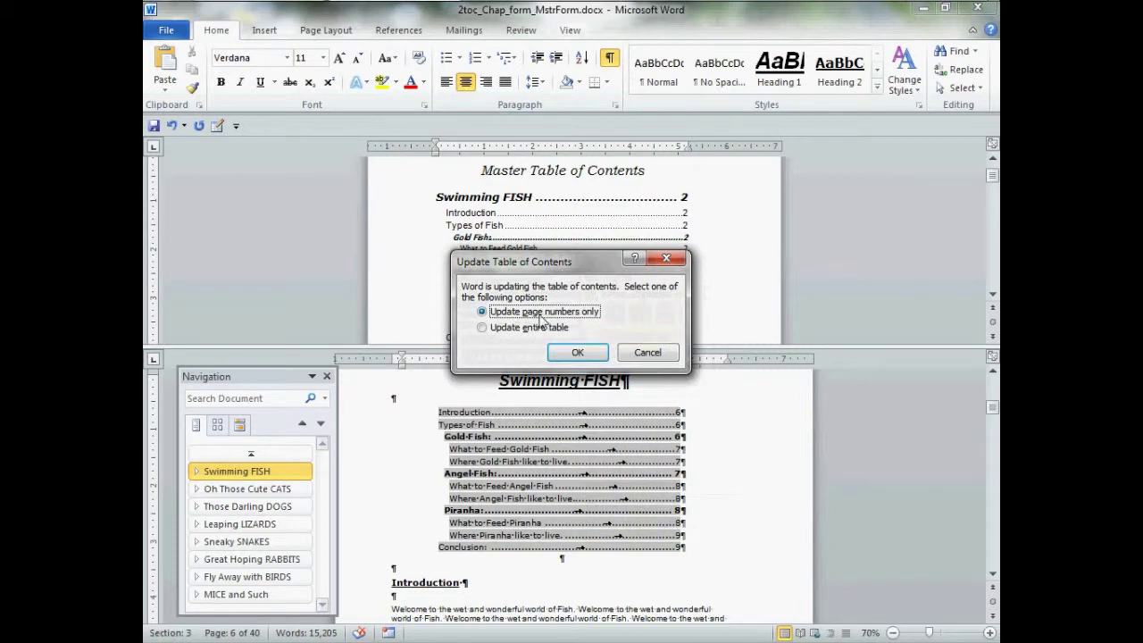
click(576, 352)
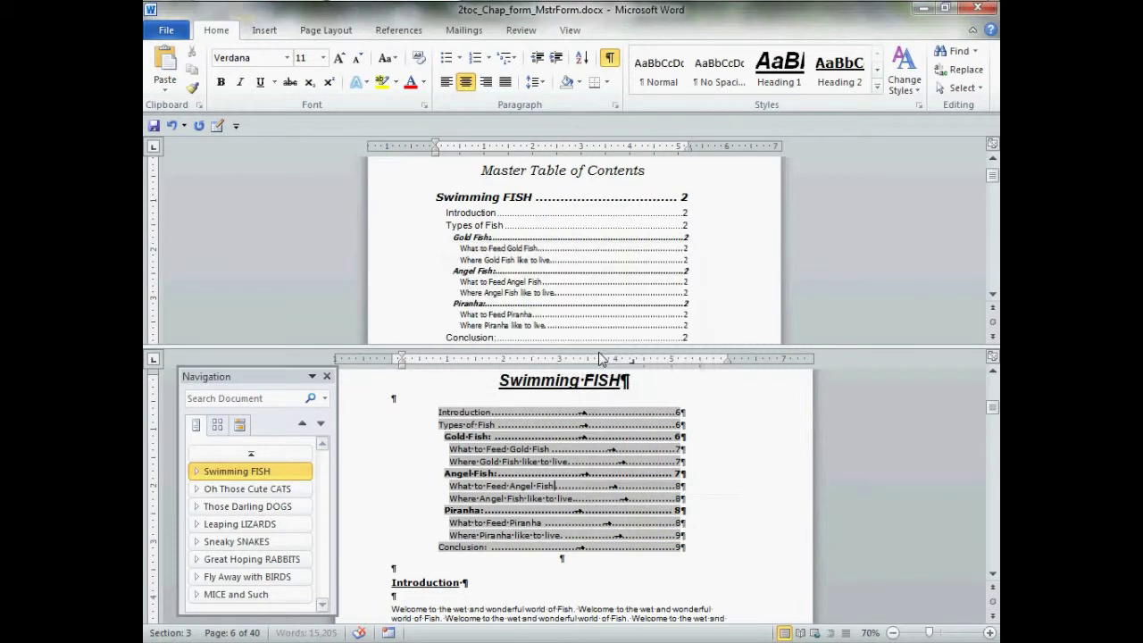
Update the Oh Those Cute CATS chapter contents, refreshing page numbers only
click(298, 489)
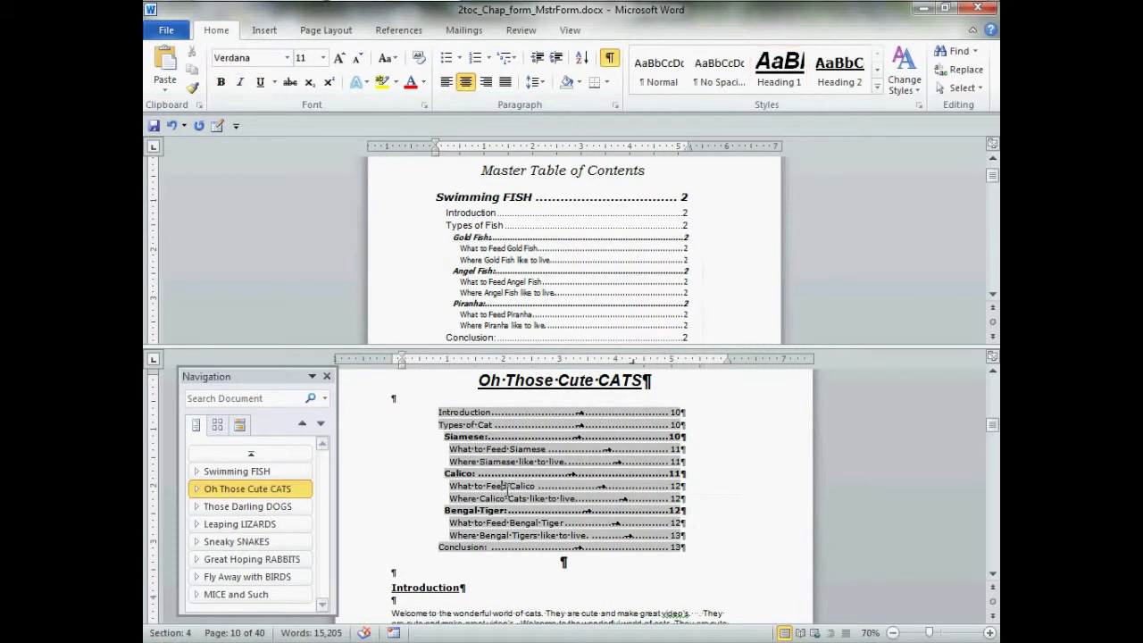
right_click(507, 489)
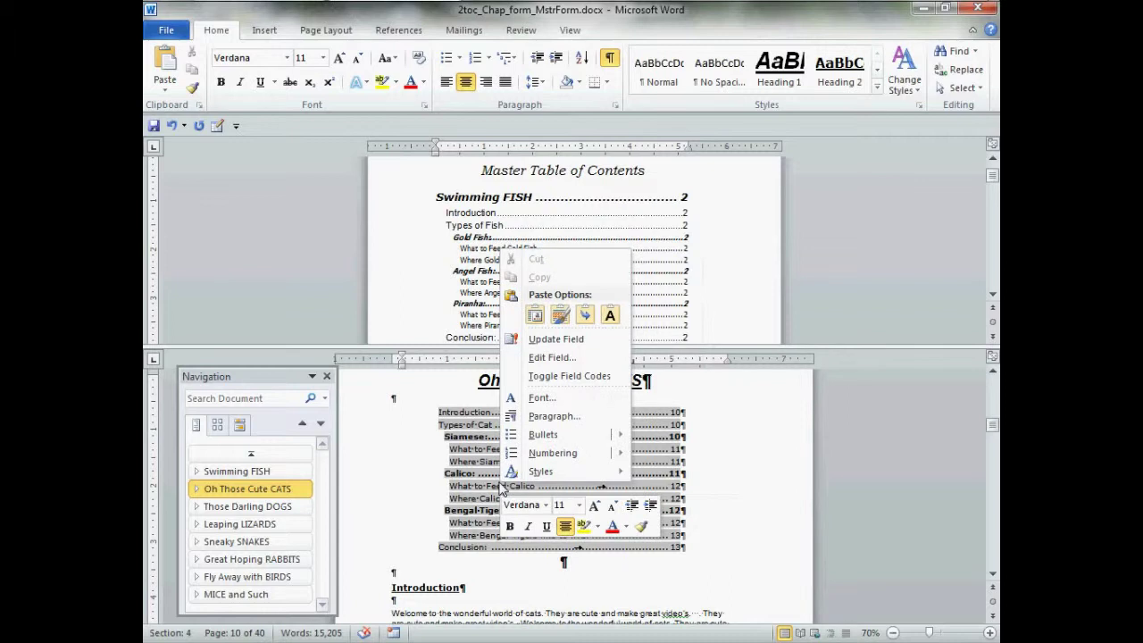
click(572, 340)
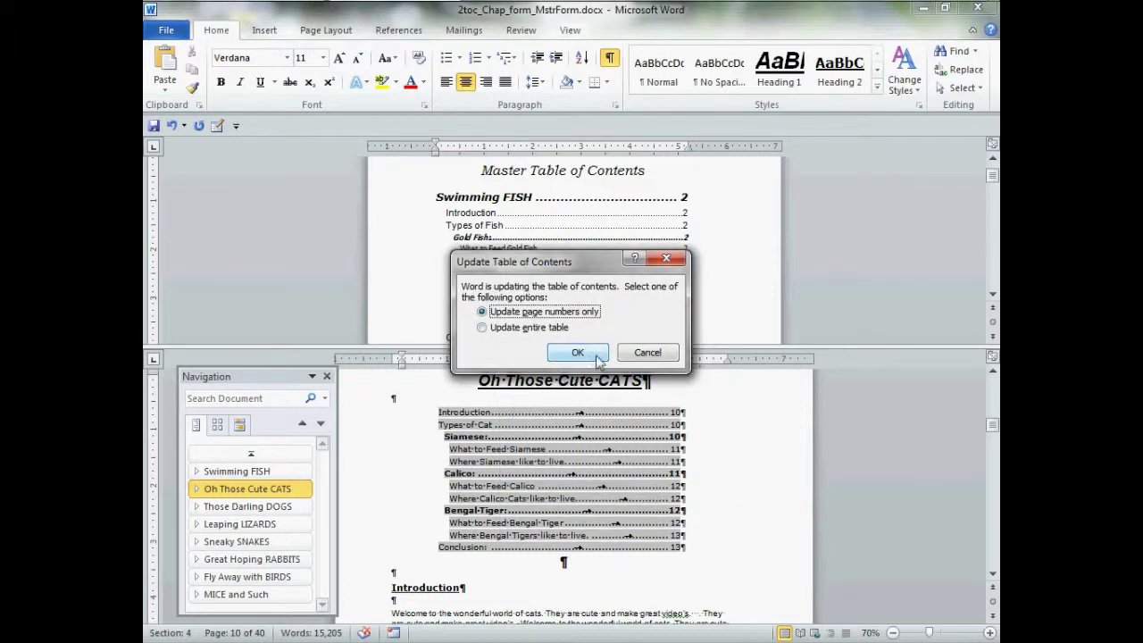
click(597, 356)
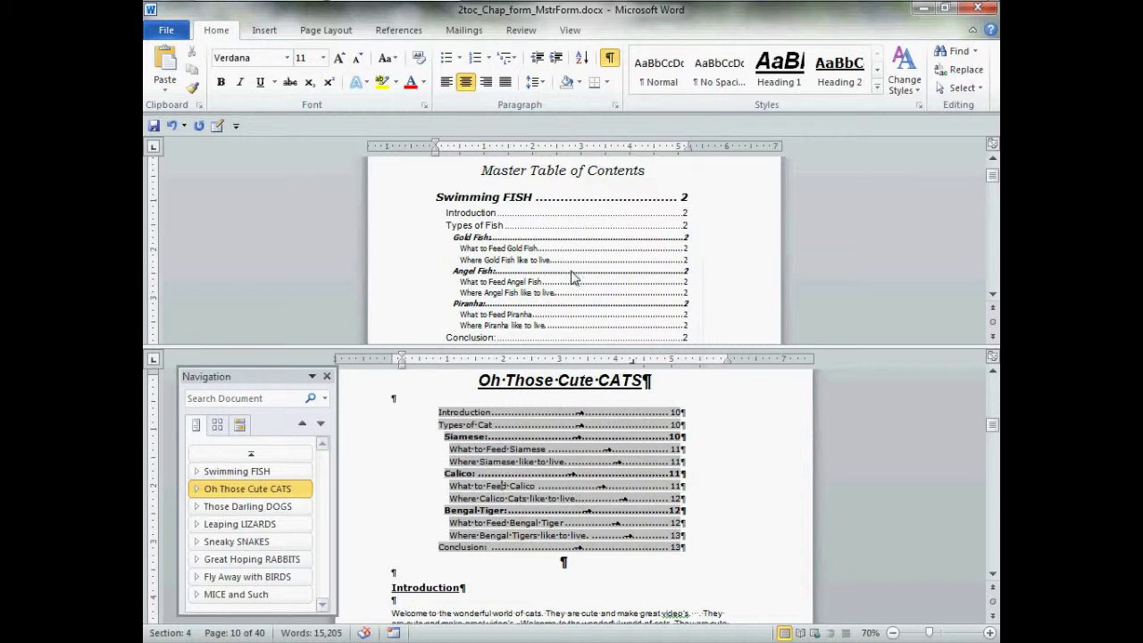
Update the Master Table of Contents, refreshing page numbers only so its formatting is kept
click(642, 227)
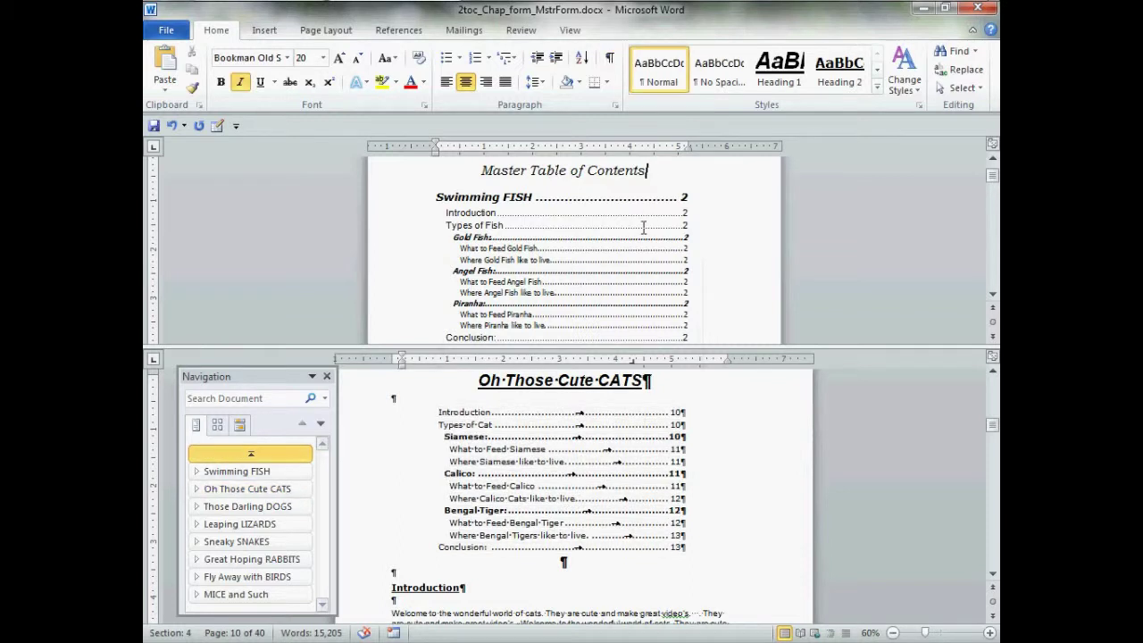
click(601, 256)
right_click(596, 255)
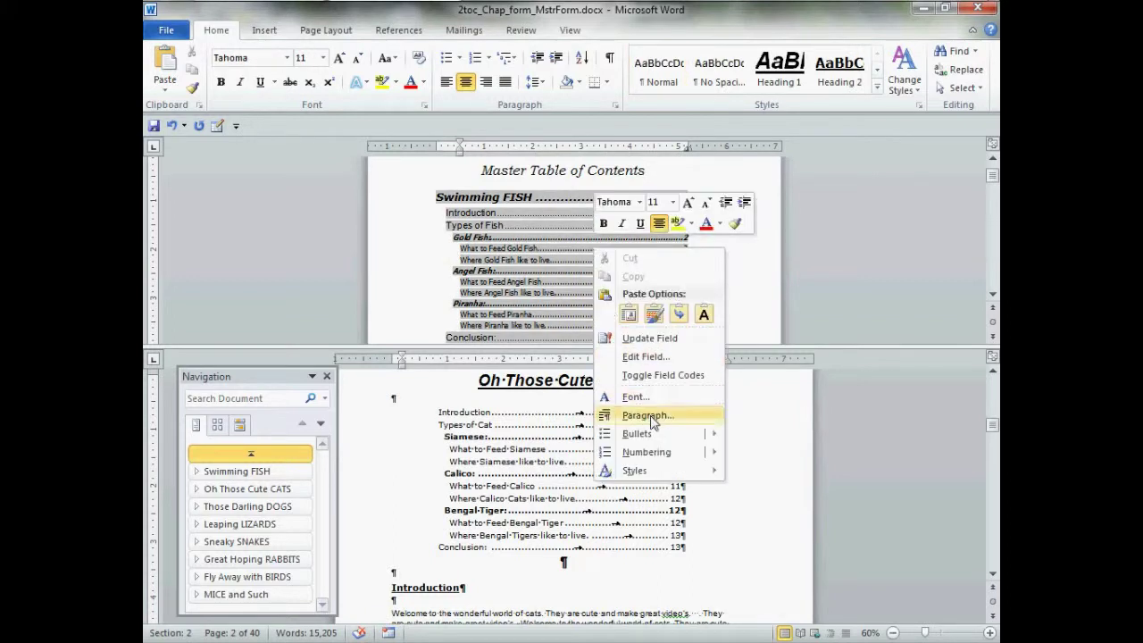
click(687, 341)
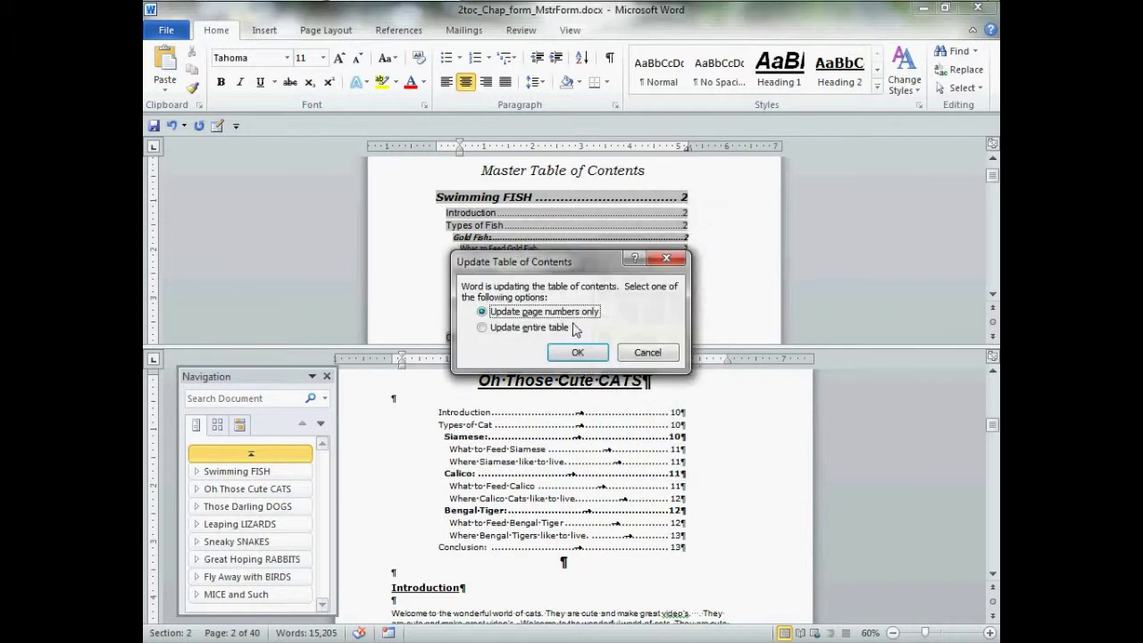
click(600, 355)
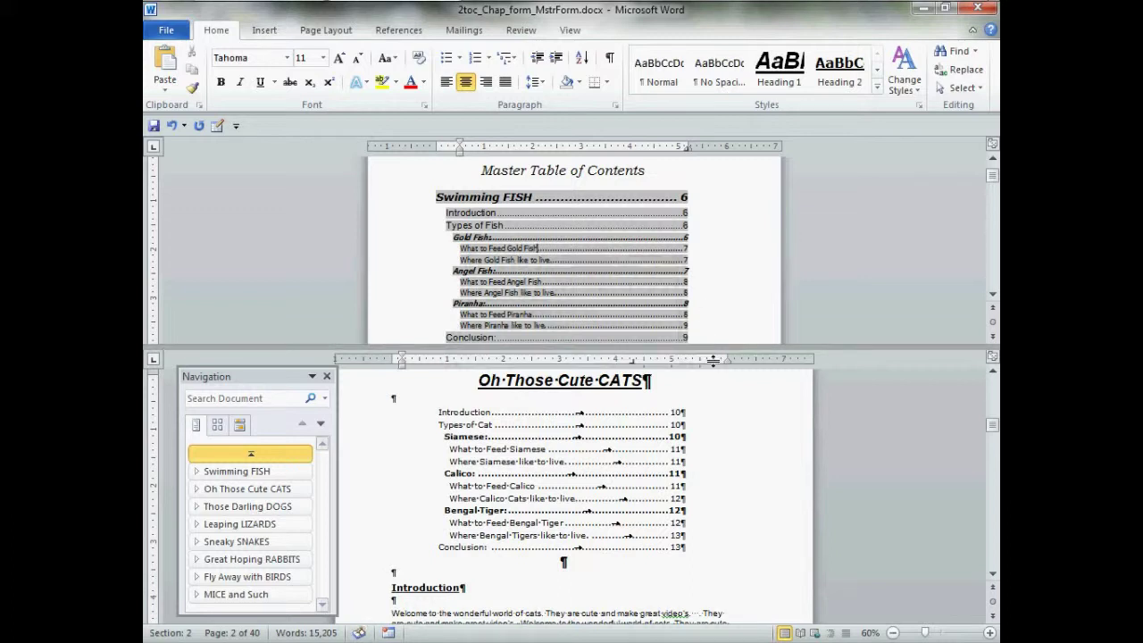
Remove the window split, keep formatting marks hidden, and deselect the master table of contents
drag(714, 360, 707, 638)
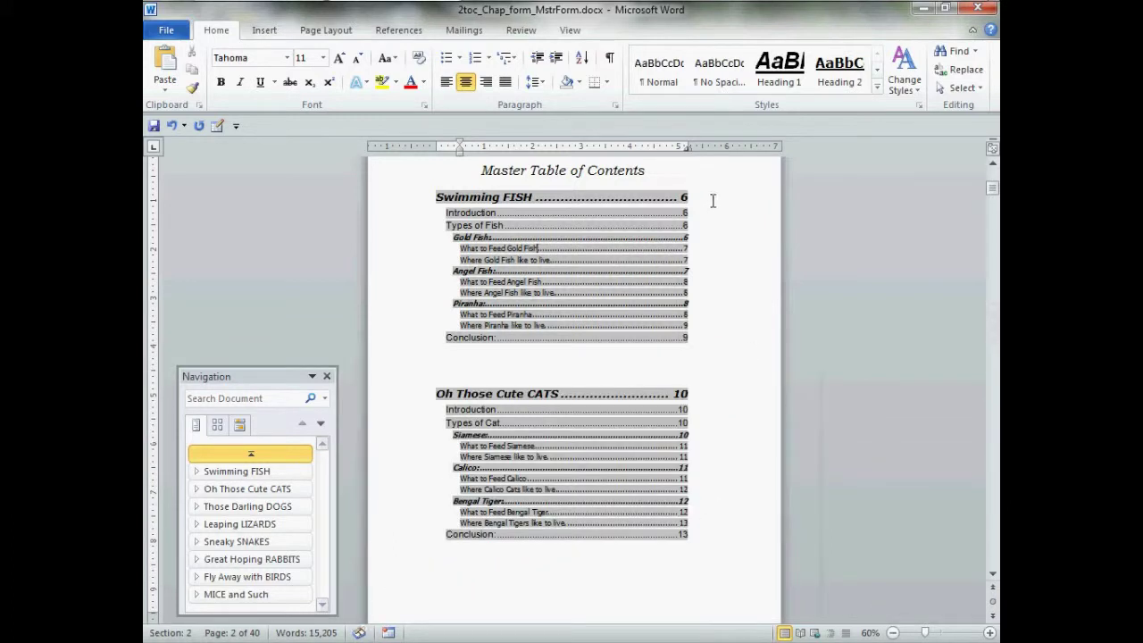
click(611, 64)
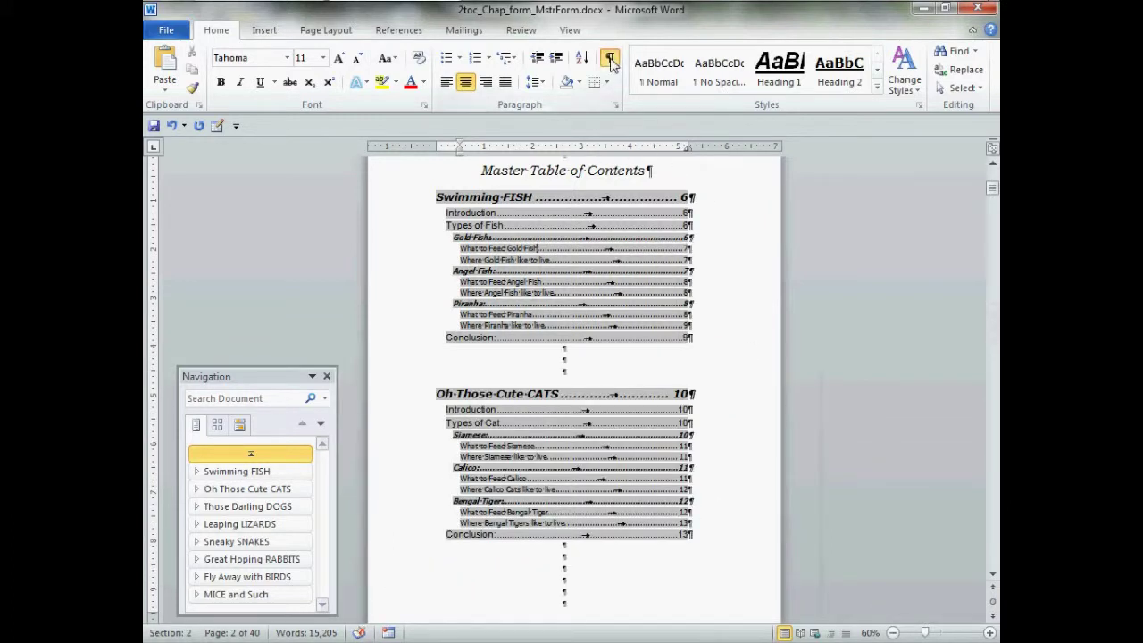
click(611, 64)
click(672, 175)
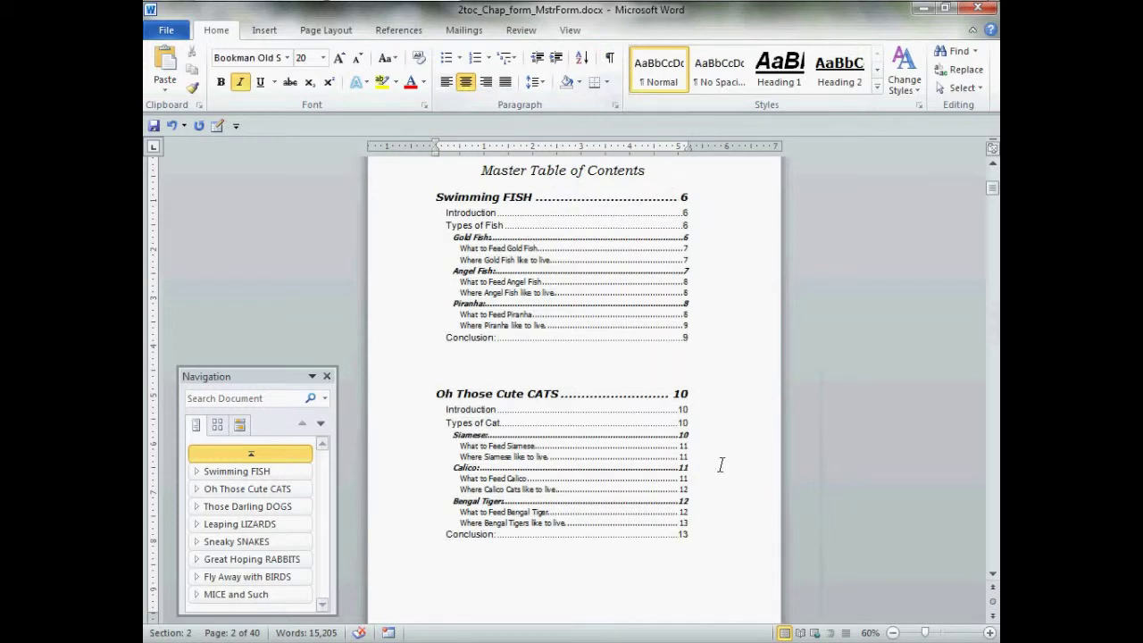
Review the cover page, the master table of contents, and the fish, cats and dogs chapter contents
scroll(720, 465, up, 10)
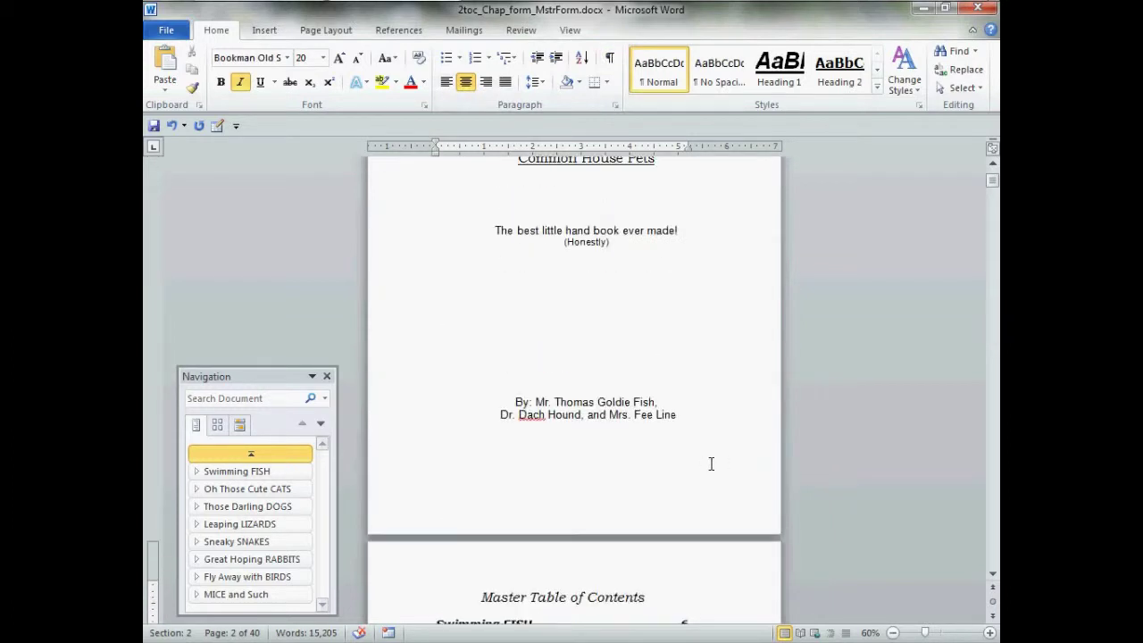
scroll(714, 463, down, 10)
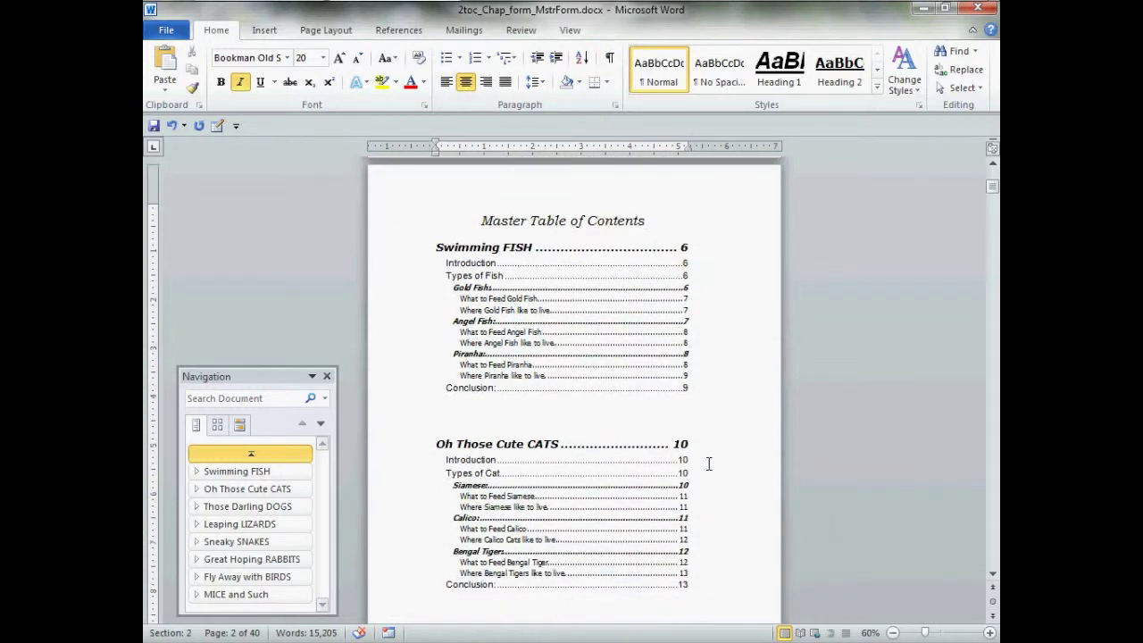
scroll(718, 463, down, 10)
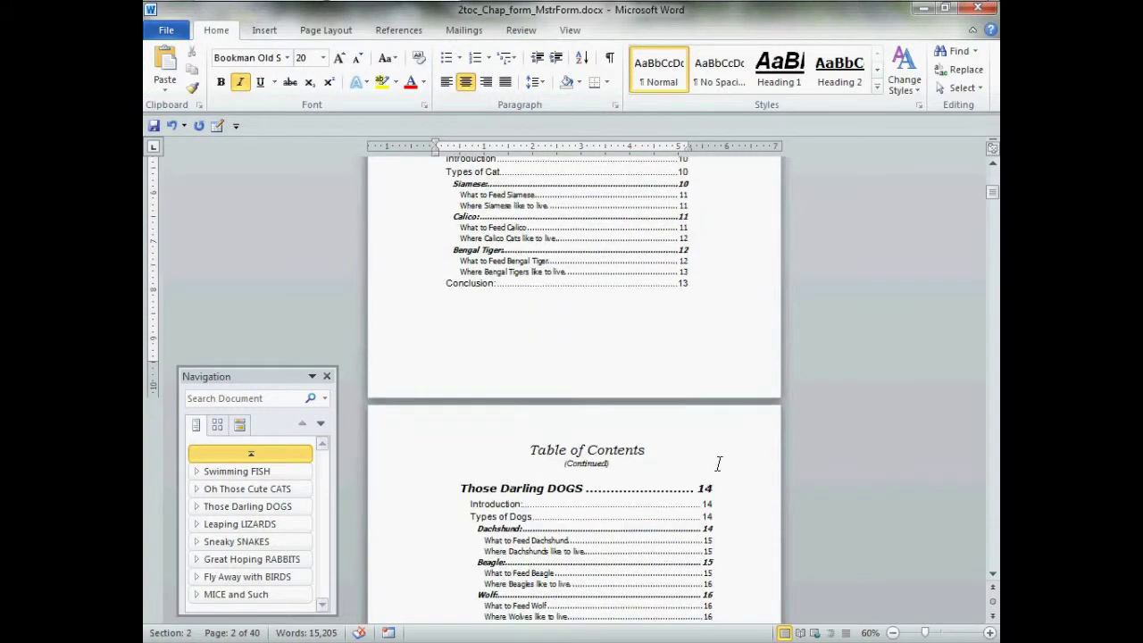
click(292, 473)
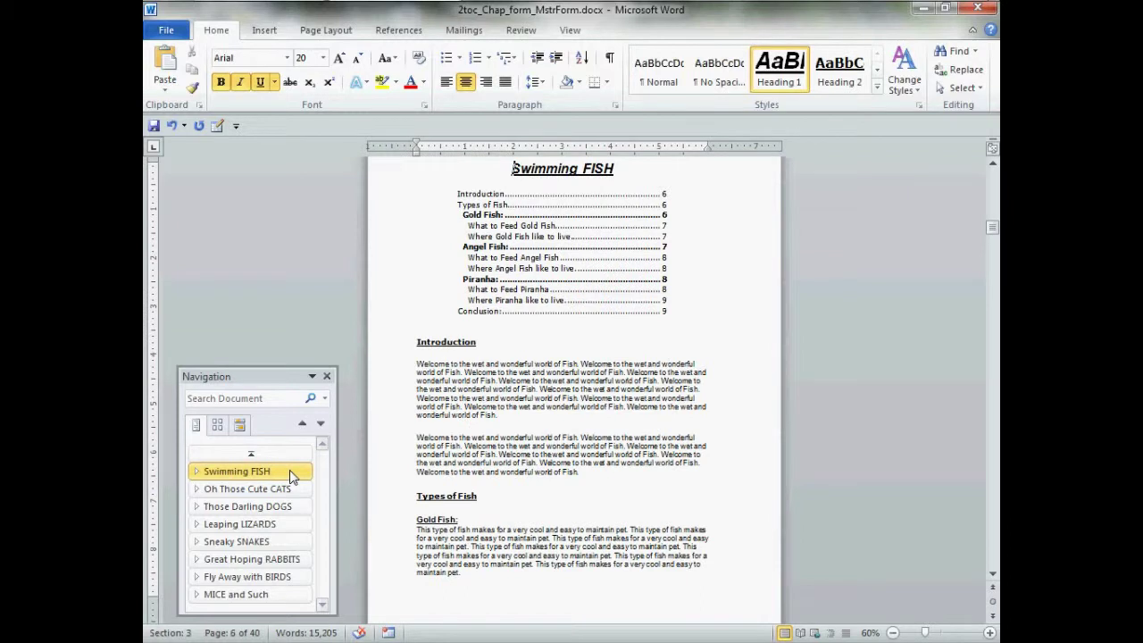
click(294, 490)
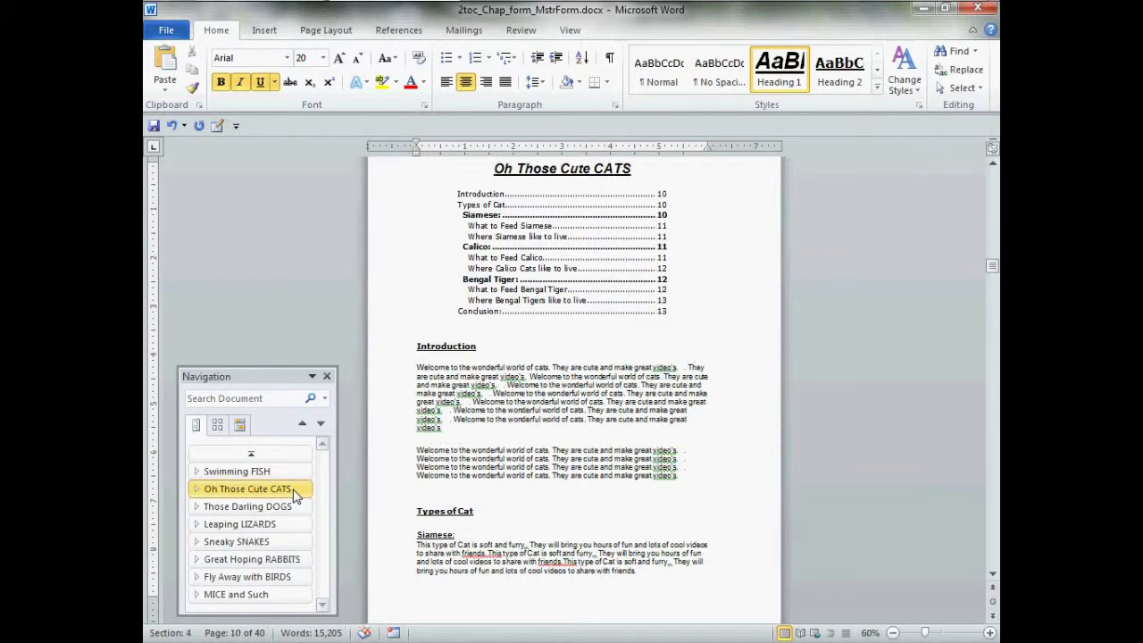
click(295, 505)
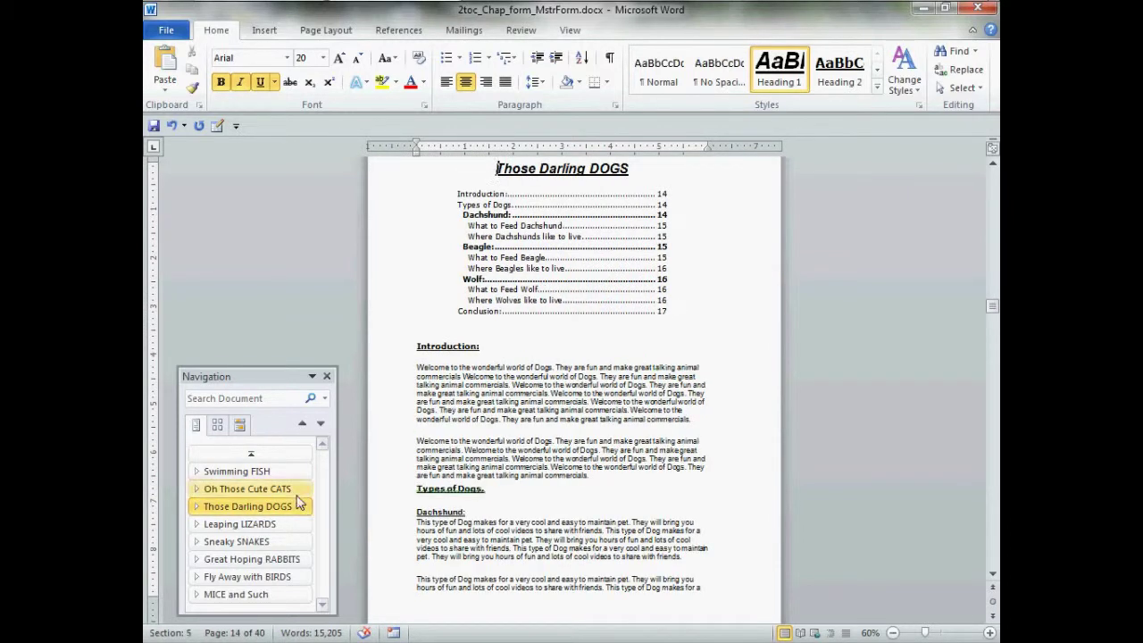
click(298, 473)
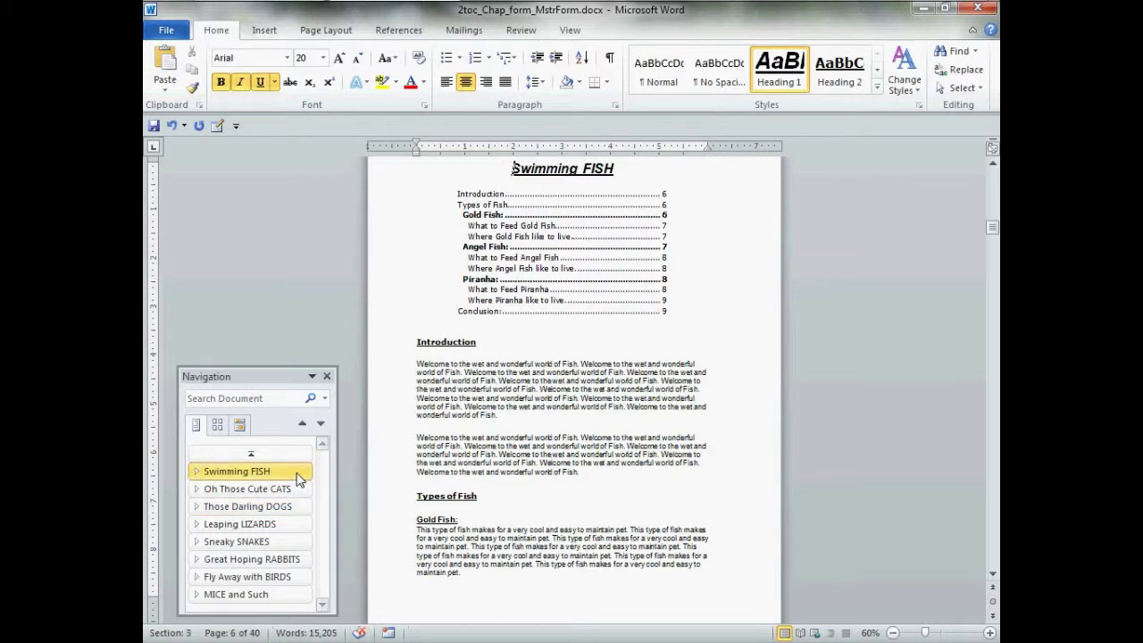